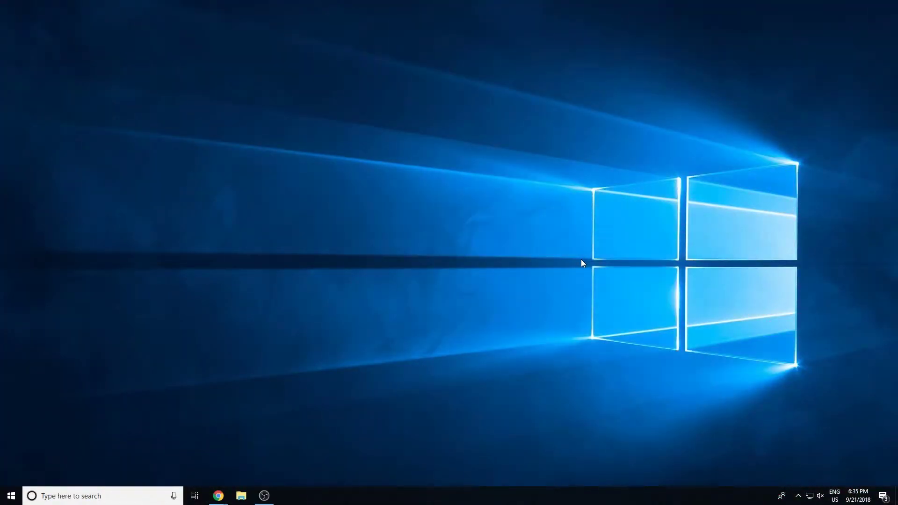
Step: Launch CorelDRAW X7 from the Run prompt ('corel') and close the Welcome Screen
key(super+r)
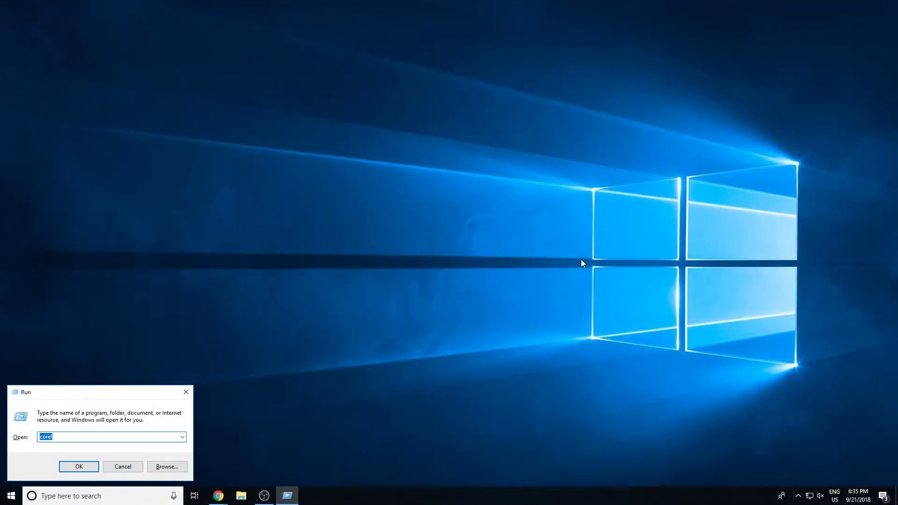
text(corel)
key(Return)
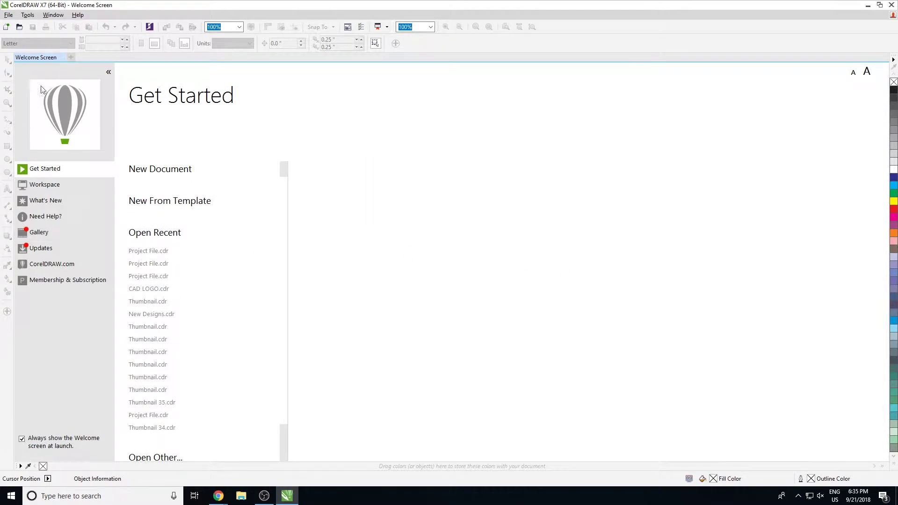
click(61, 58)
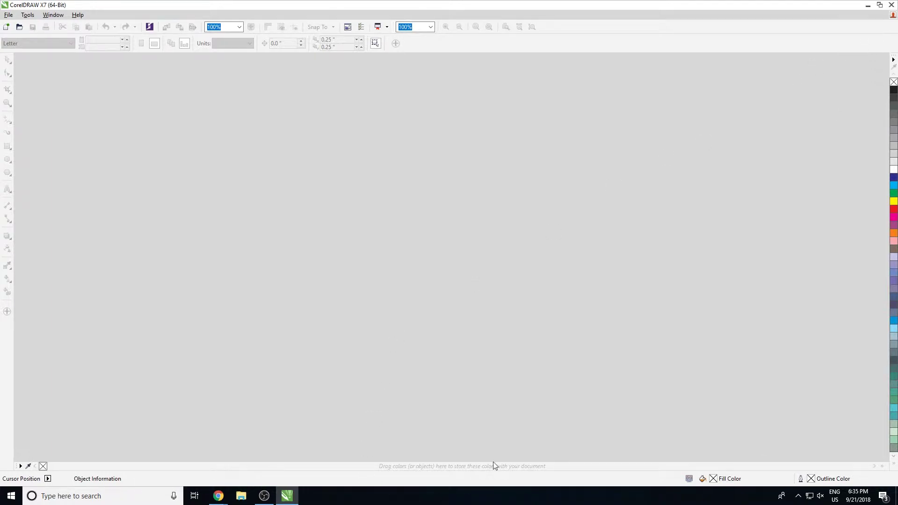
Step: Create a blank A4 document, Untitled-1, then open and dismiss the Bitmaps menu
click(7, 27)
key(Return)
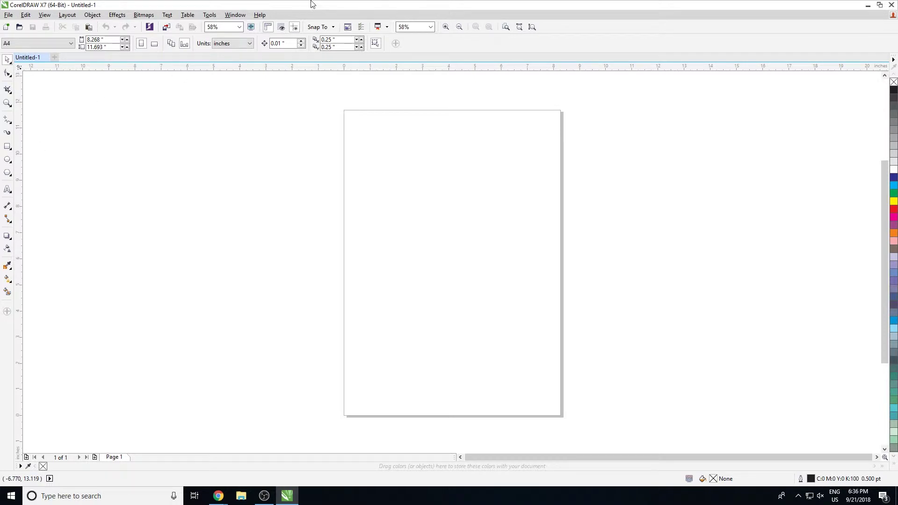
click(161, 14)
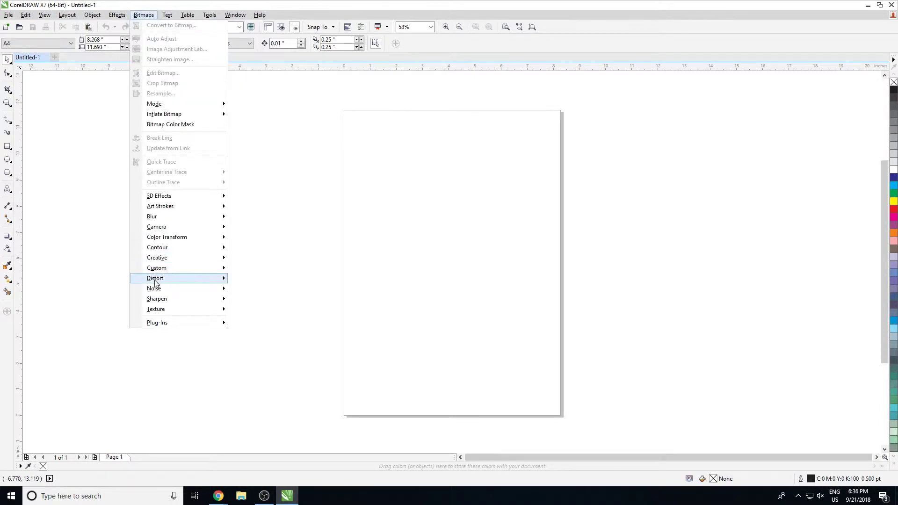
mouse_move(157, 299)
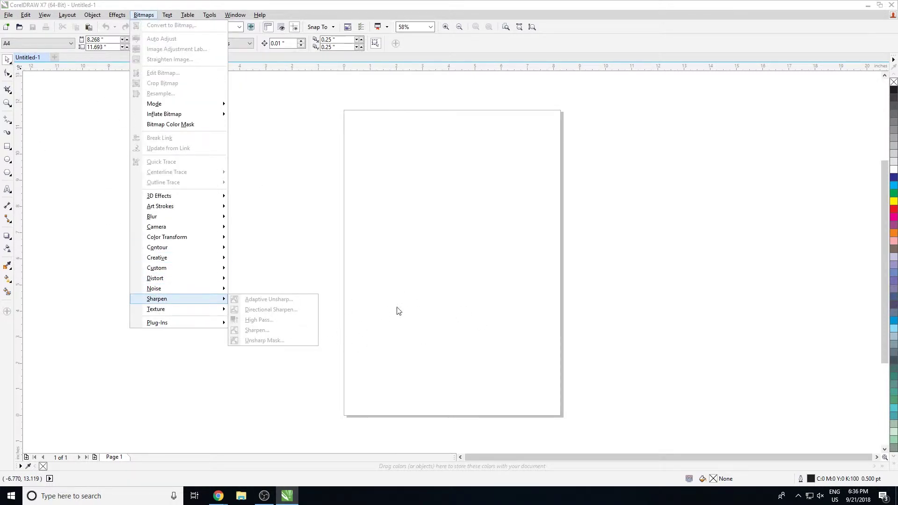
click(457, 250)
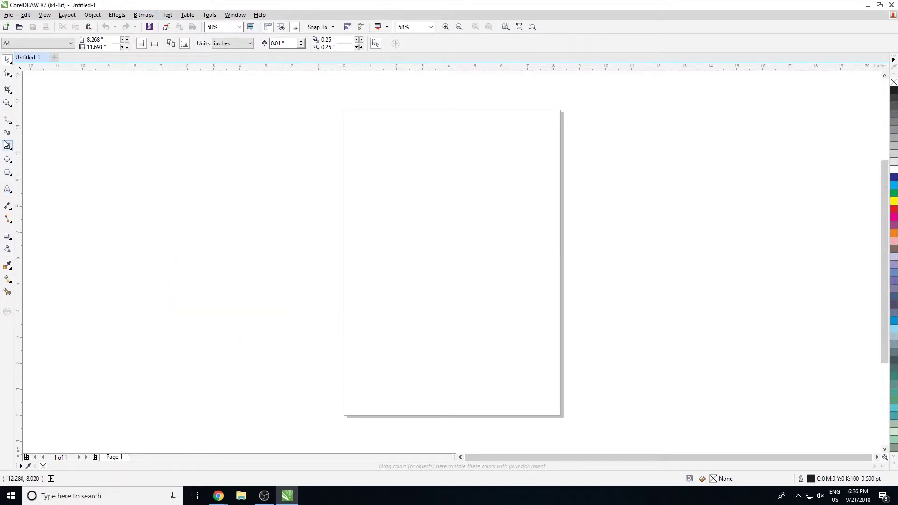
Step: Import Model.jpg, place and centre it on the page, and cancel Resample
key(ctrl+i)
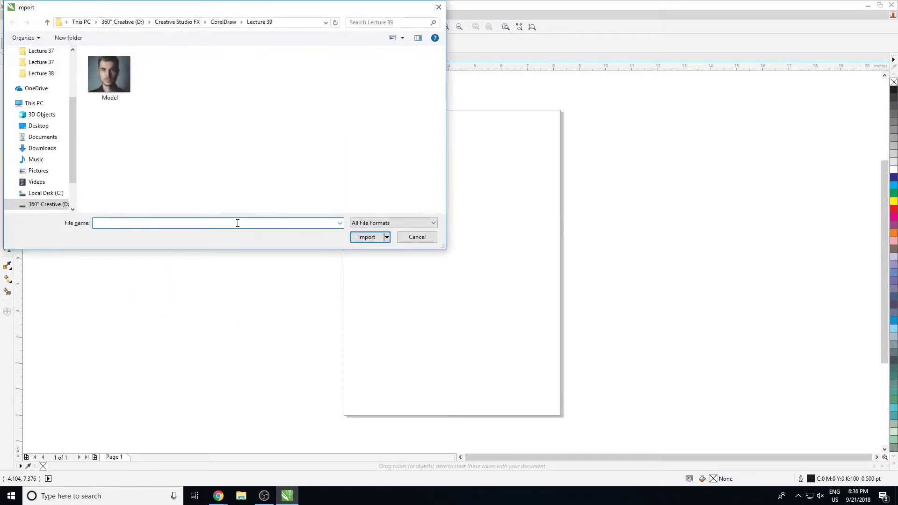
double_click(123, 75)
drag(349, 133, 553, 375)
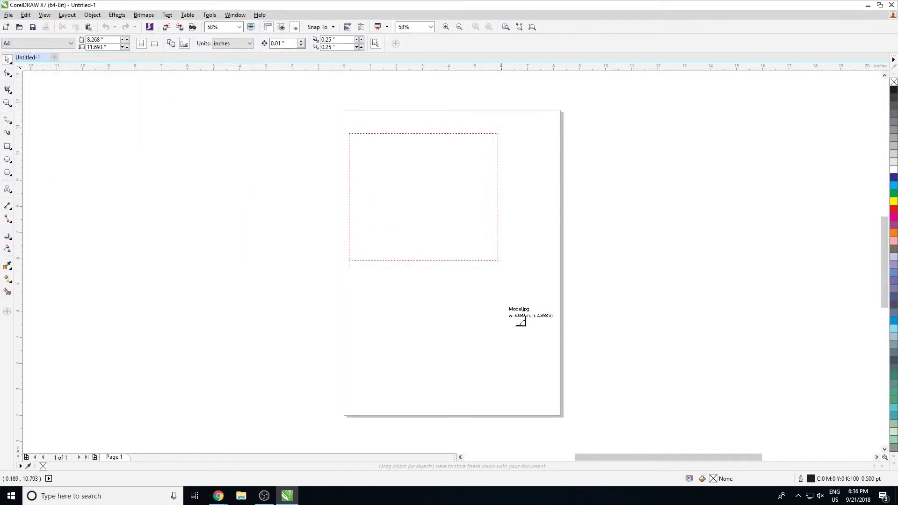
key(p)
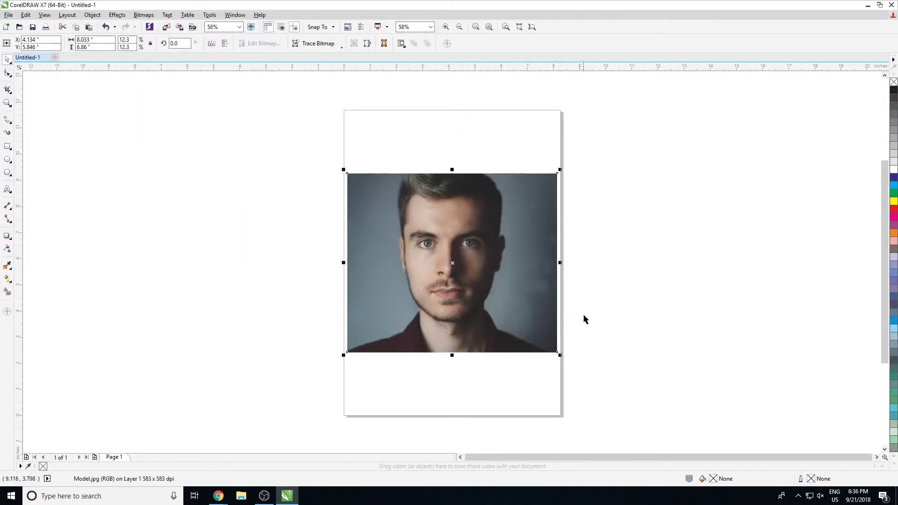
click(368, 44)
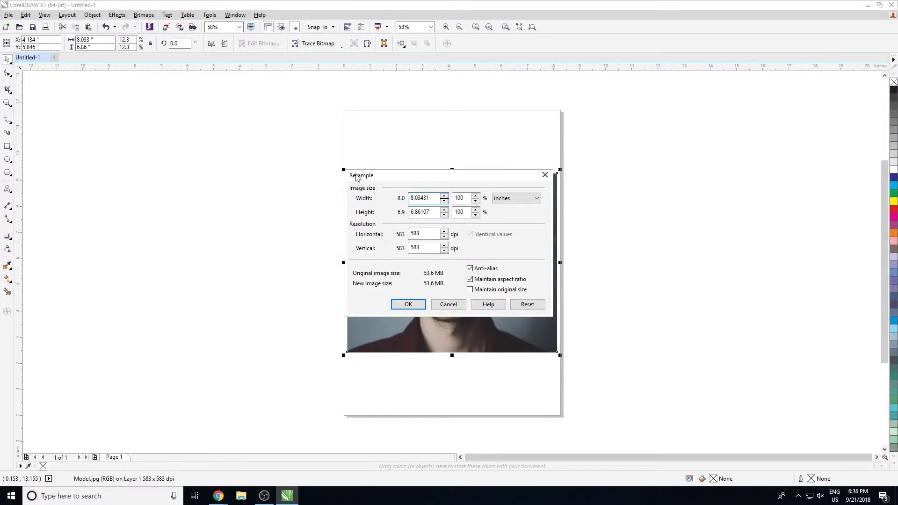
click(449, 305)
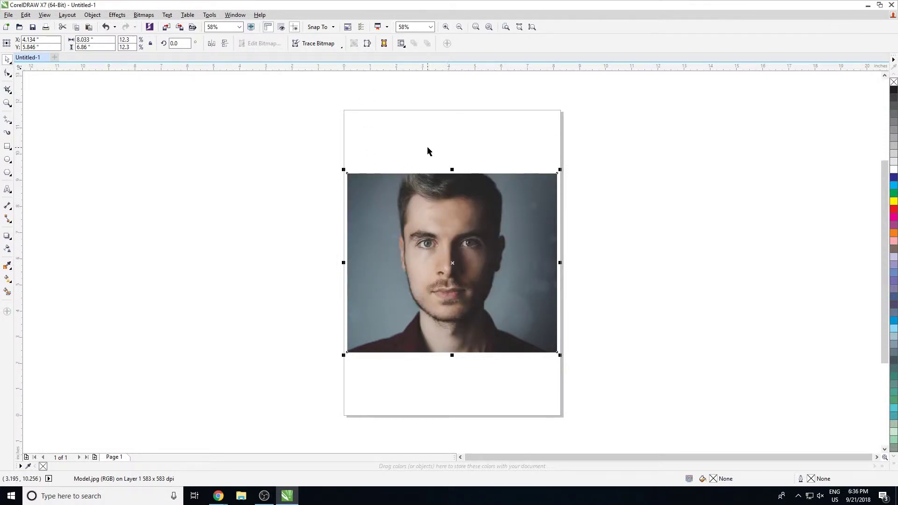
scroll(513, 281, up, 4)
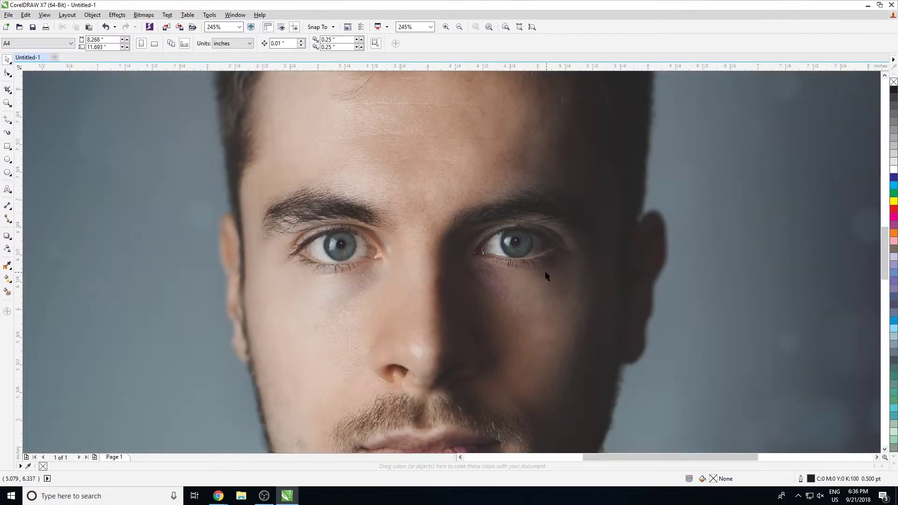
scroll(268, 188, down, 2)
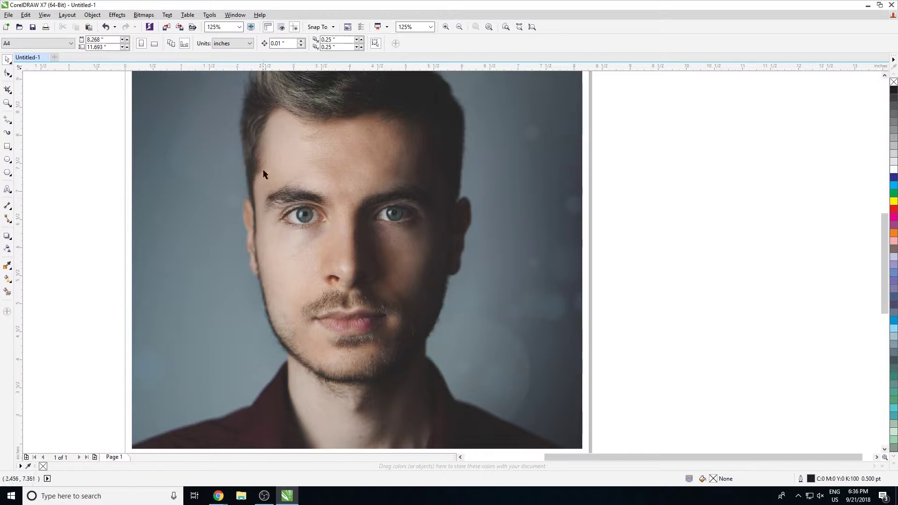
scroll(263, 189, up, 4)
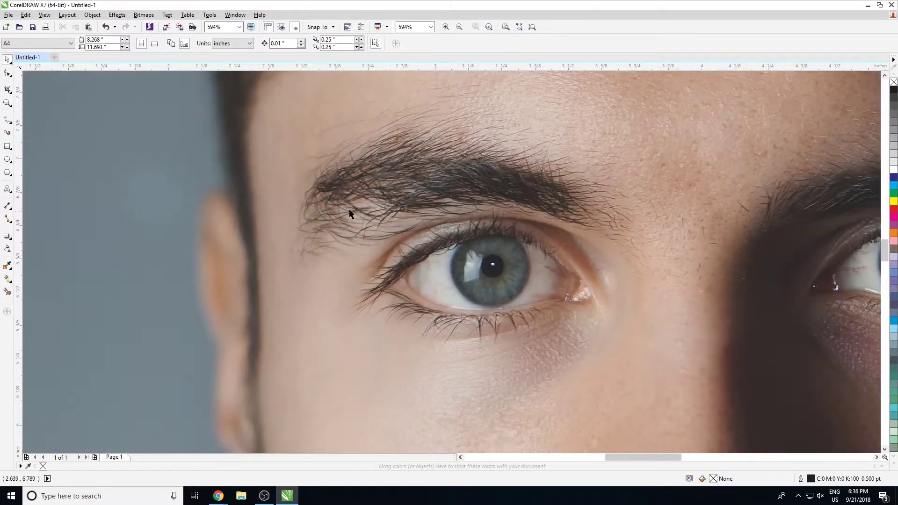
scroll(351, 209, down, 1)
scroll(354, 180, down, 2)
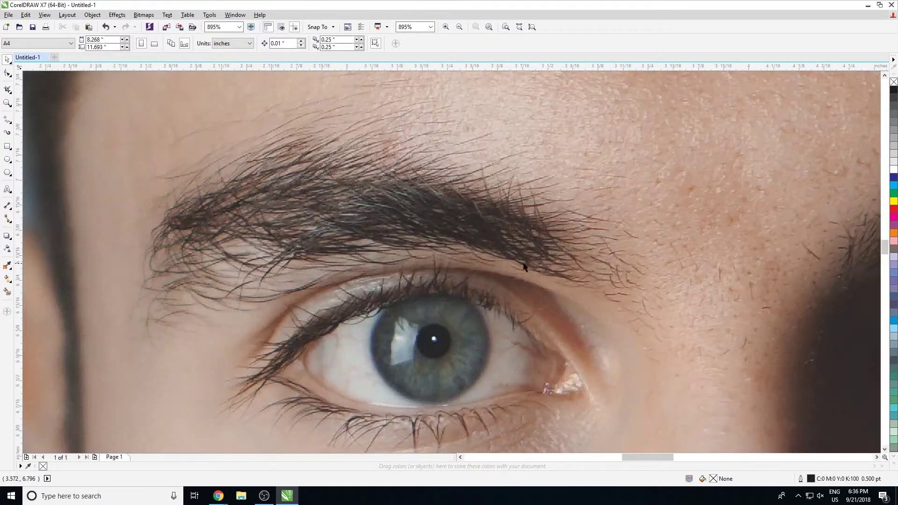
scroll(424, 253, down, 5)
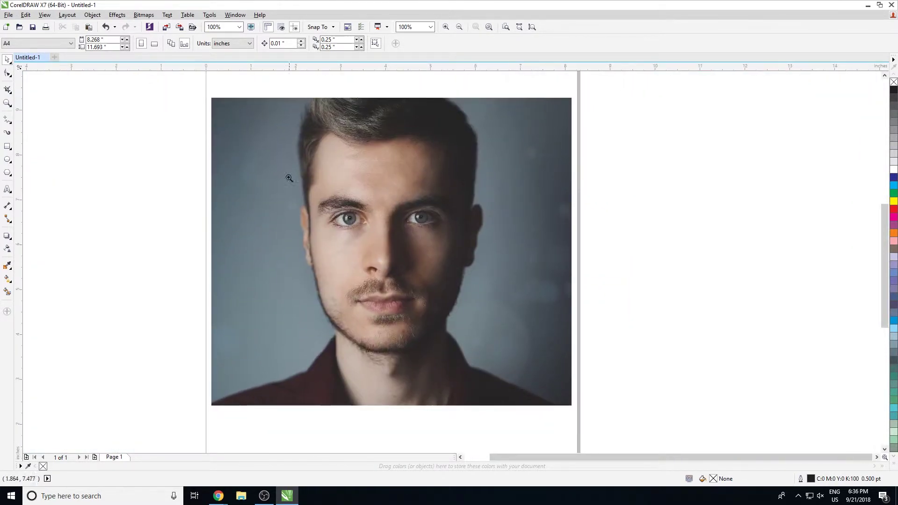
scroll(421, 309, up, 5)
click(431, 257)
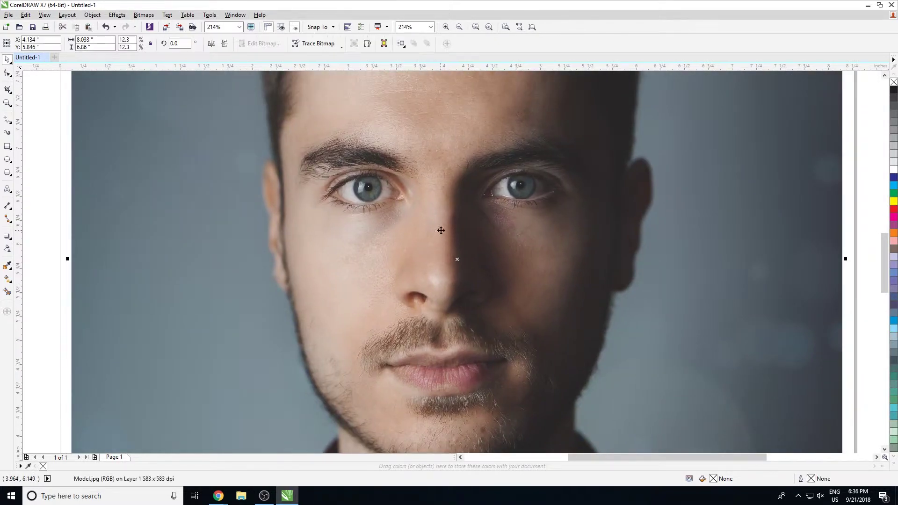
scroll(221, 72, down, 3)
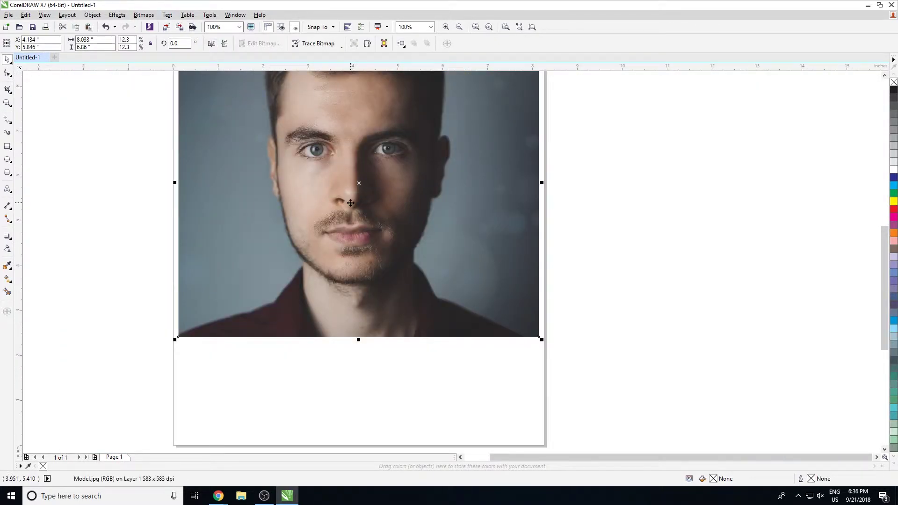
key(z)
mouse_move(268, 105)
mouse_down()
mouse_move(448, 200)
mouse_move(457, 227)
mouse_up()
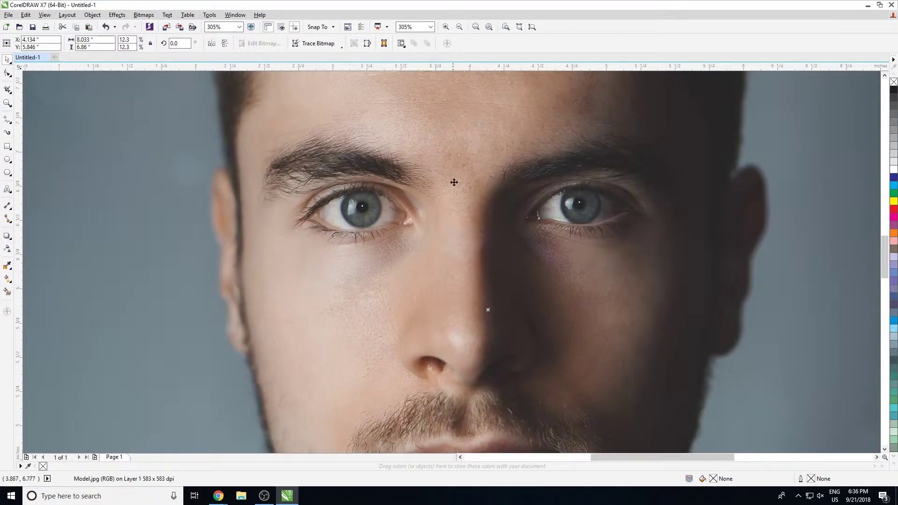
click(144, 15)
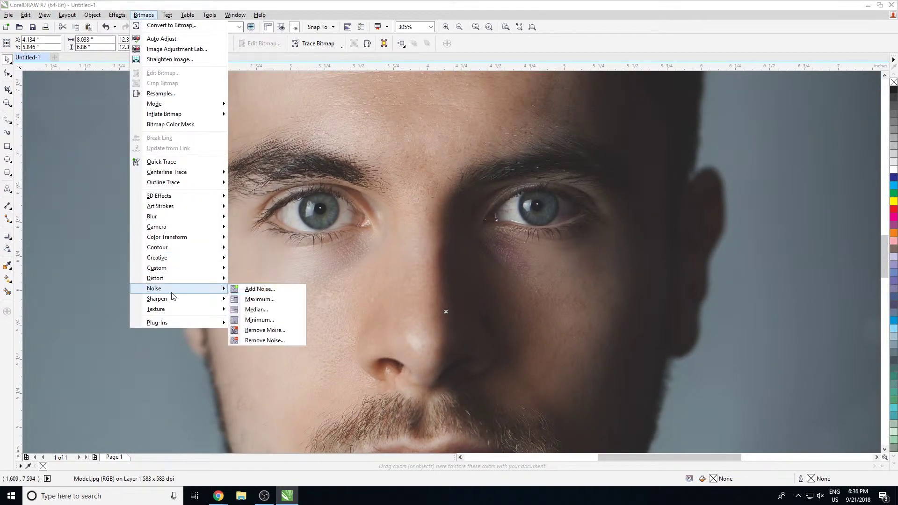
mouse_move(157, 299)
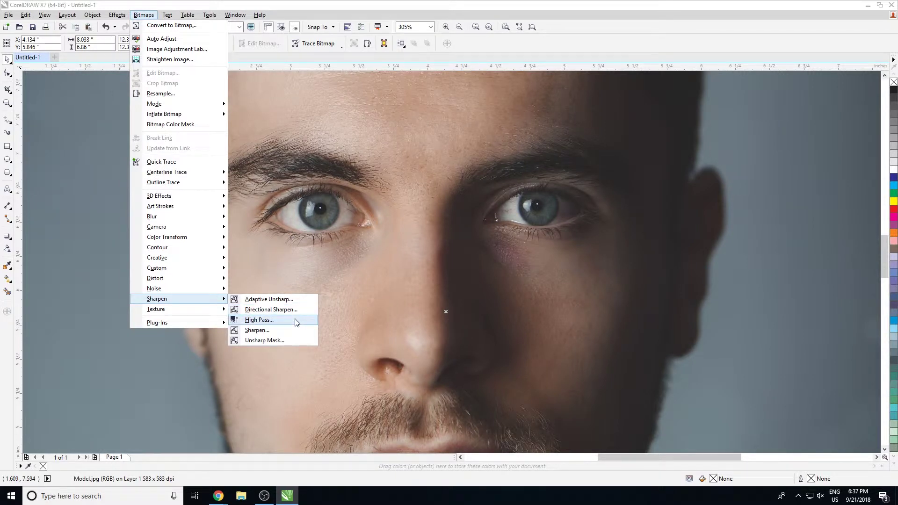
click(495, 270)
key(F4)
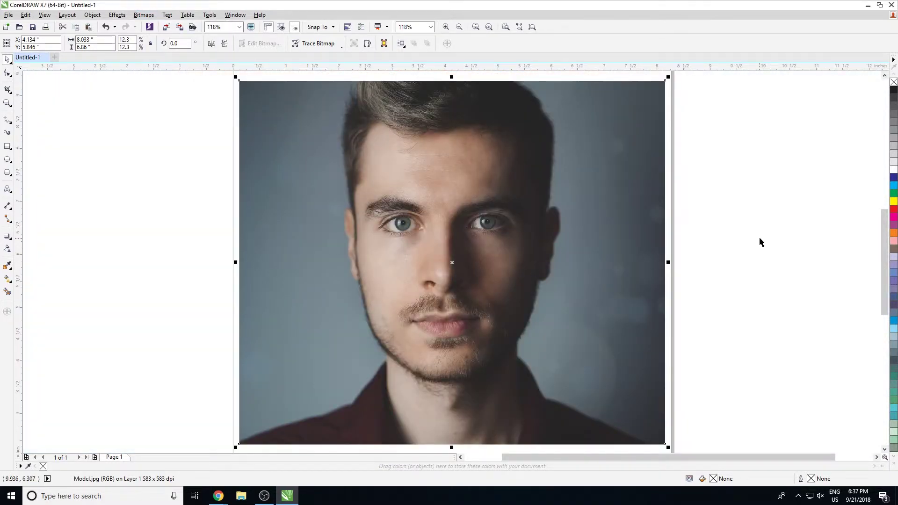
click(760, 243)
key(F2)
drag(274, 160, 686, 344)
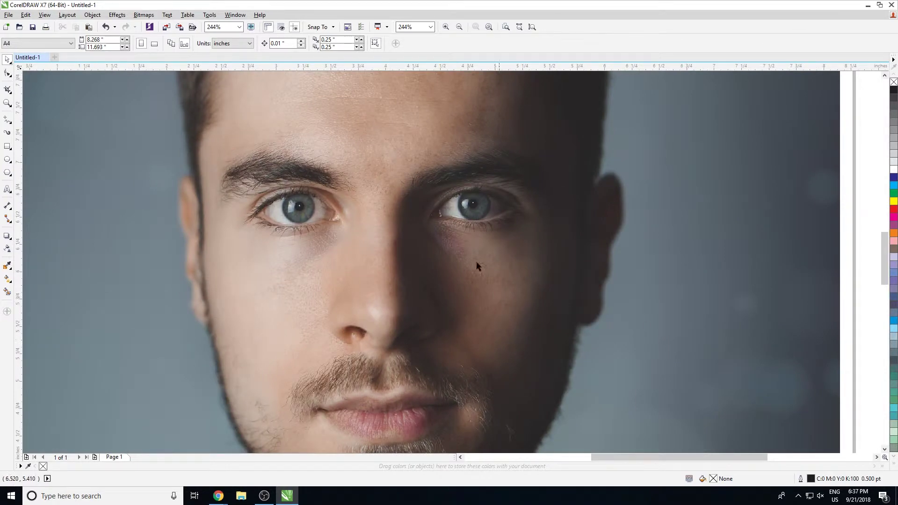
scroll(477, 261, down, 1)
scroll(413, 277, up, 3)
scroll(362, 356, up, 3)
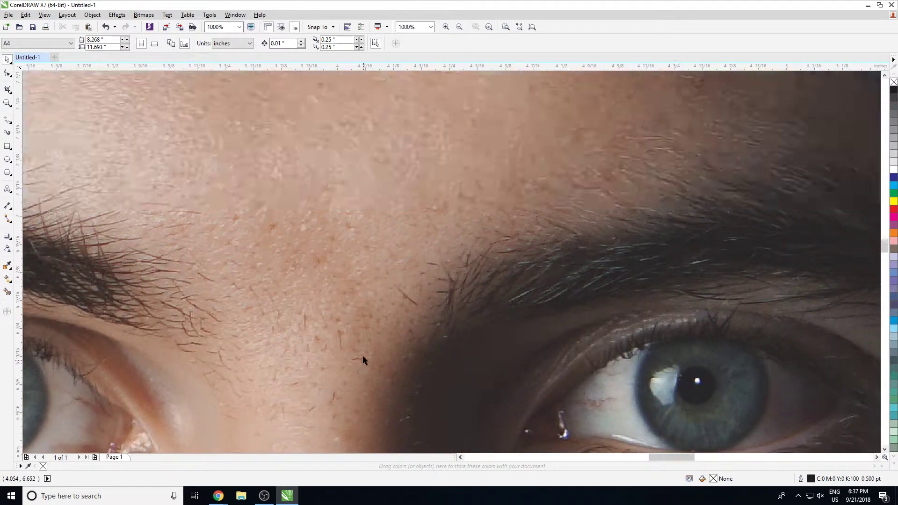
scroll(363, 359, down, 1)
scroll(286, 121, down, 2)
key(F2)
drag(165, 281, 329, 398)
scroll(330, 397, down, 1)
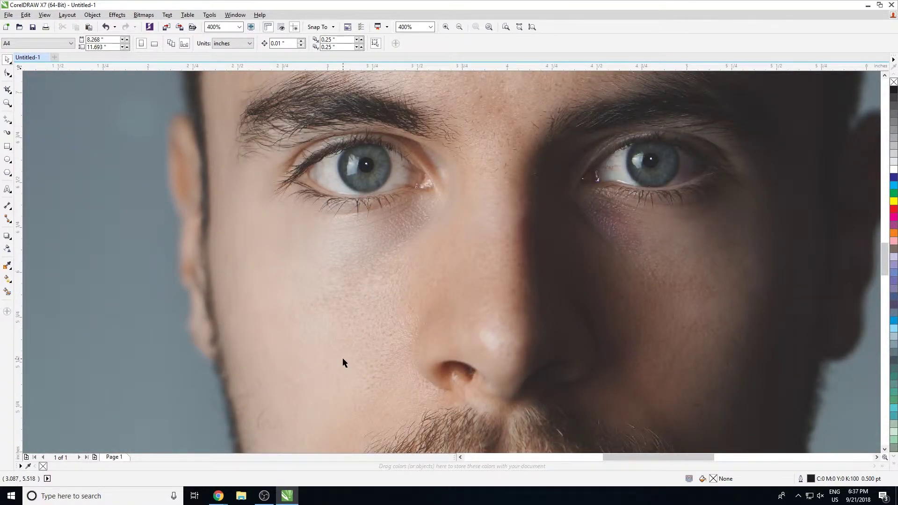
scroll(343, 362, down, 1)
scroll(437, 280, down, 1)
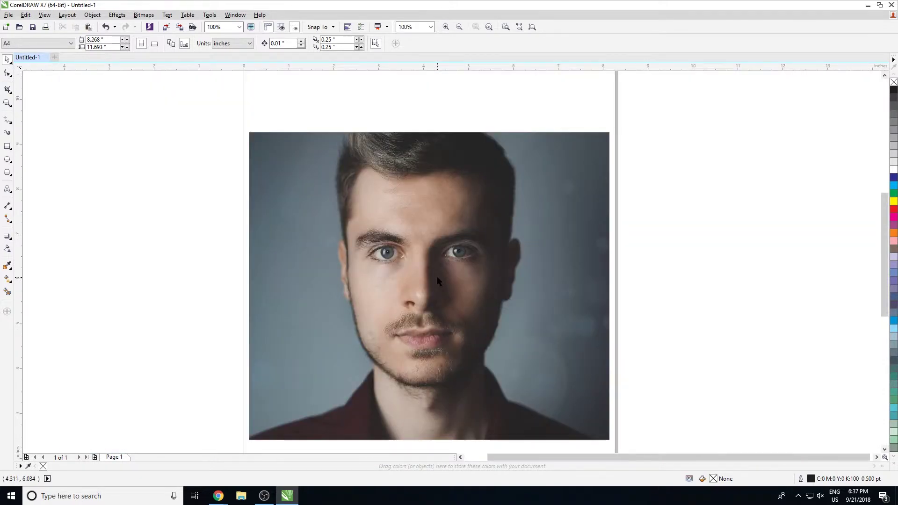
scroll(554, 351, up, 1)
click(526, 326)
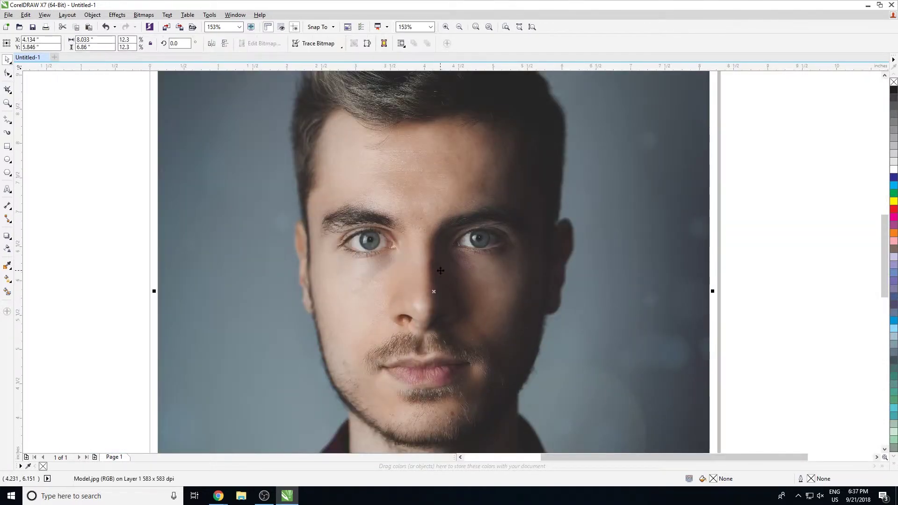
click(117, 15)
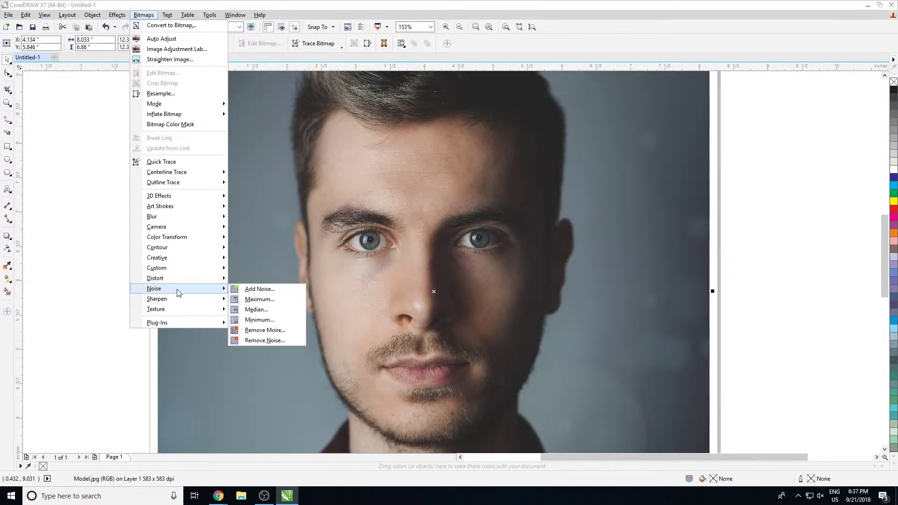
Step: Apply a High Pass filter with Percentage 100 and Radius 20 to the portrait copy
click(300, 320)
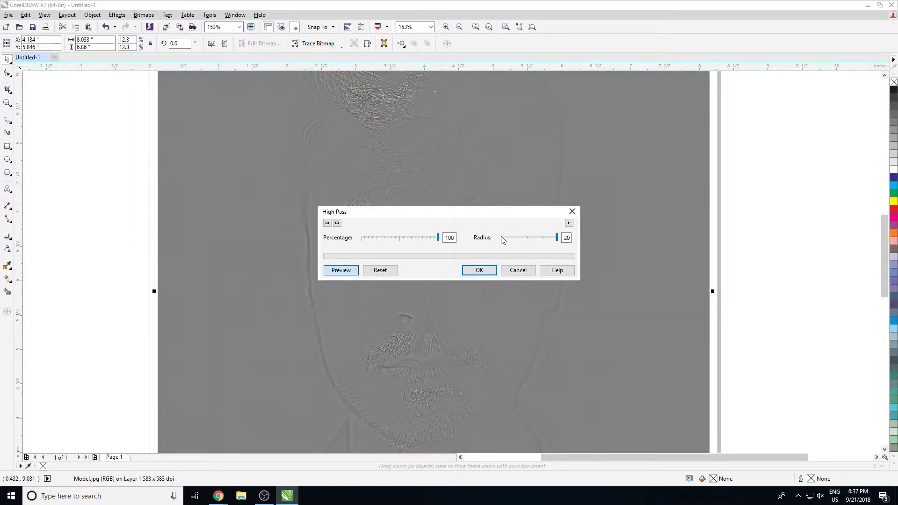
drag(501, 240, 518, 237)
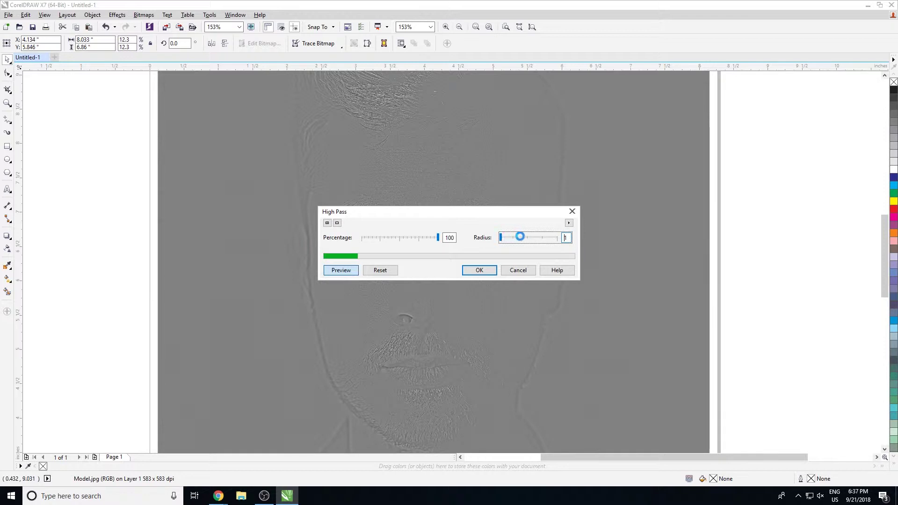
drag(385, 237, 376, 238)
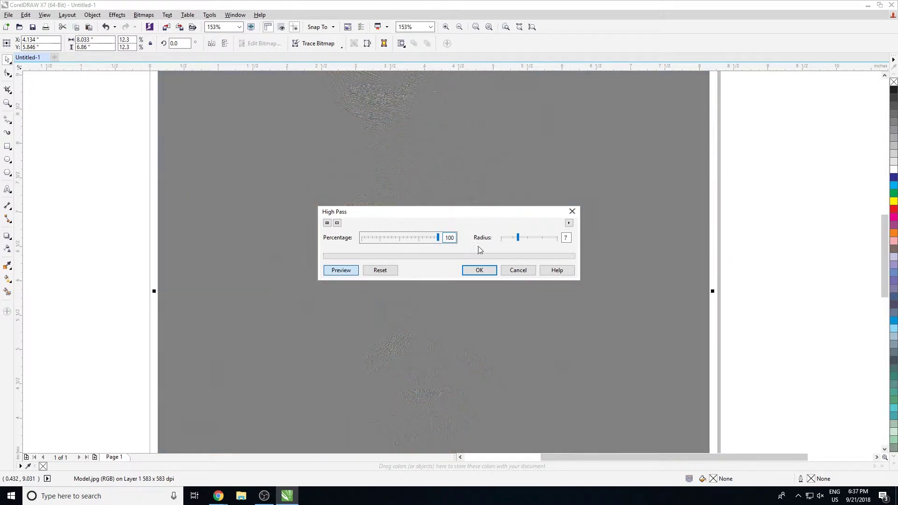
drag(518, 238, 506, 239)
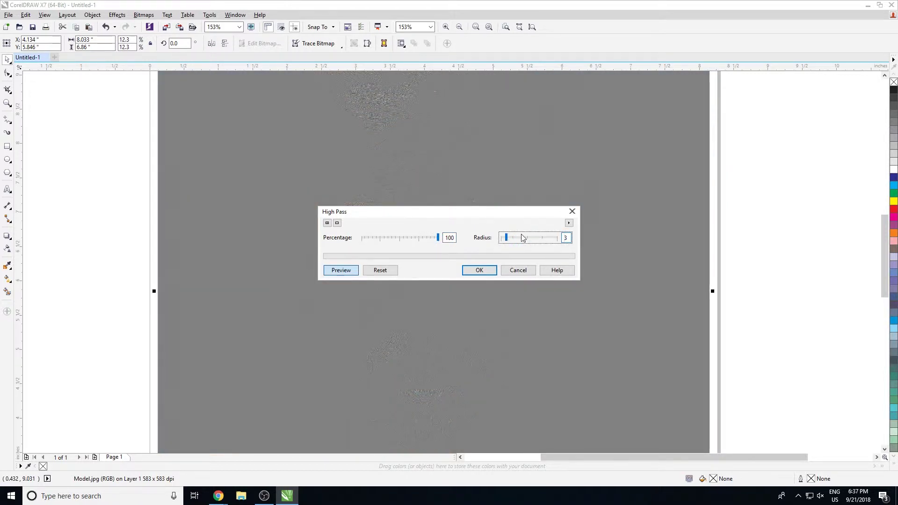
drag(468, 211, 579, 329)
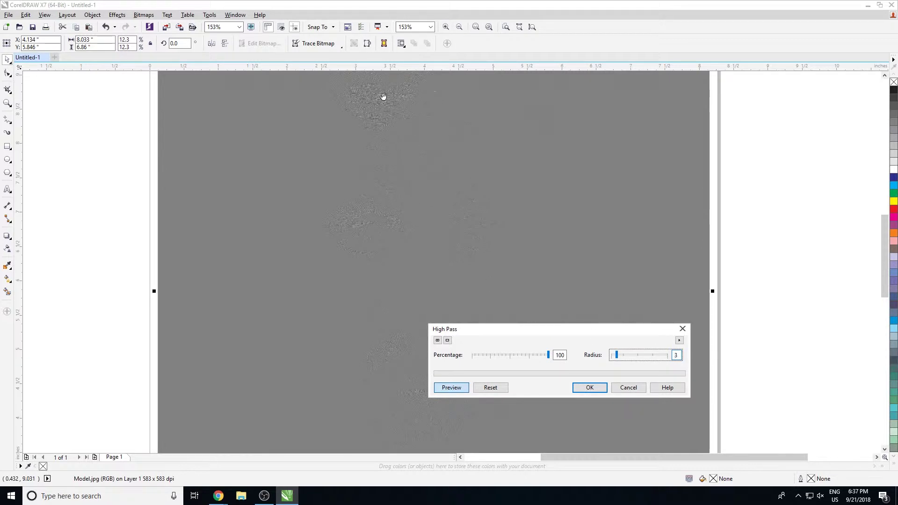
click(650, 352)
click(656, 357)
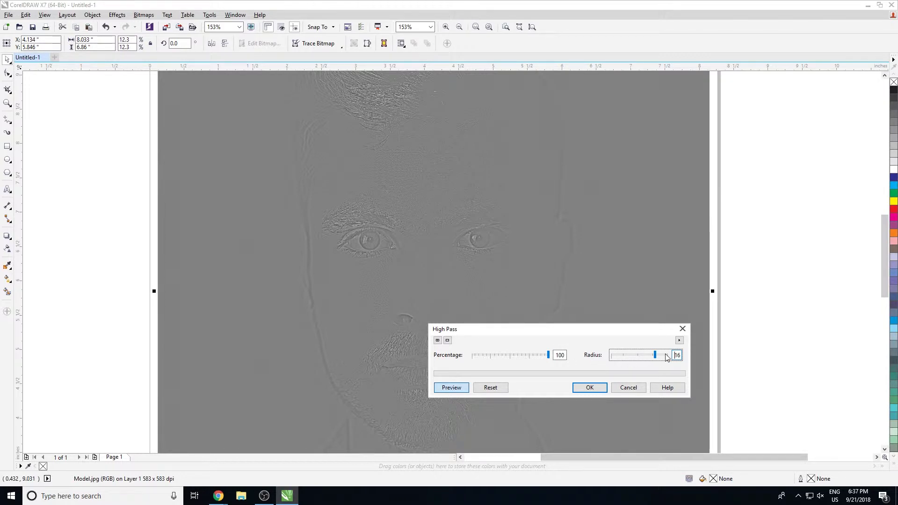
click(666, 356)
drag(536, 333, 670, 284)
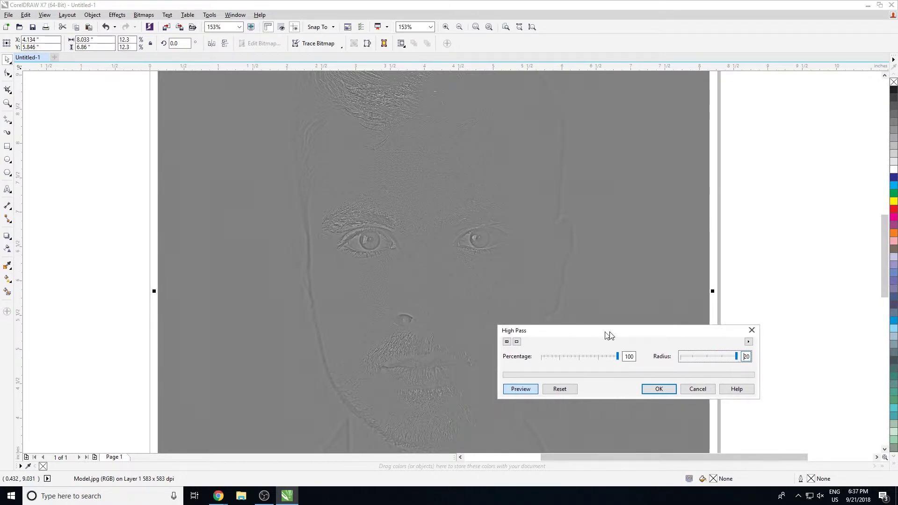
click(723, 338)
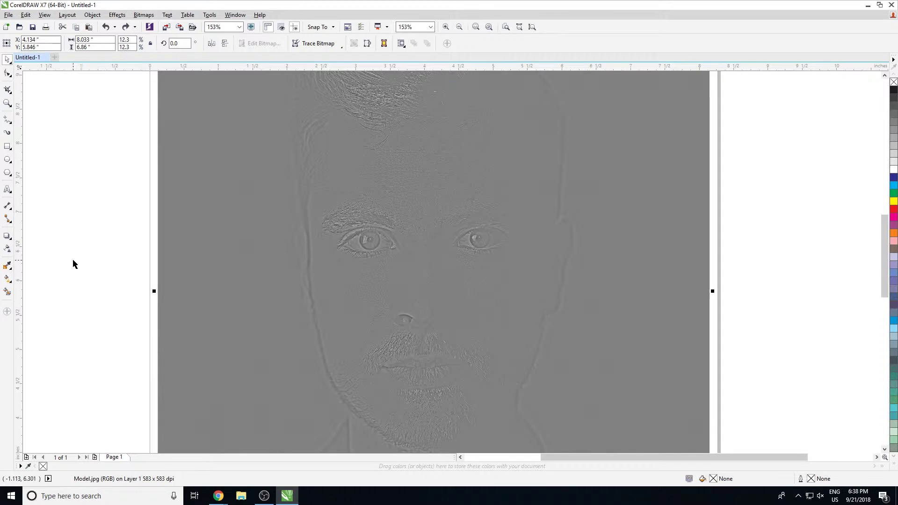
Step: Undo, redo, then undo again to compare the etched copy with the original
key(ctrl+z)
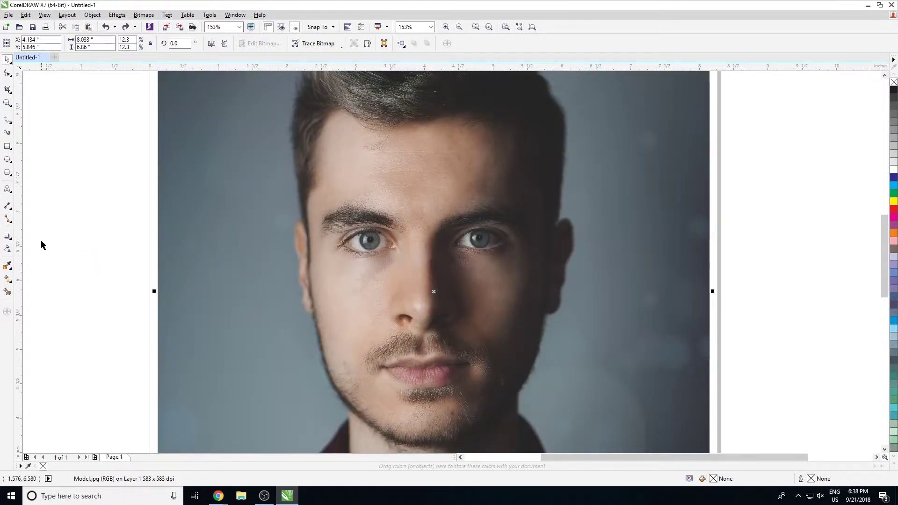
key(ctrl+shift+z)
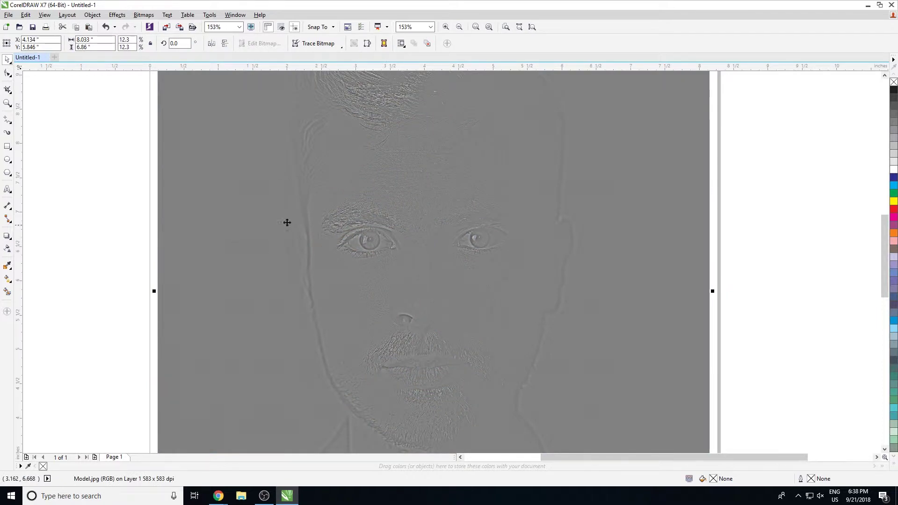
key(ctrl+z)
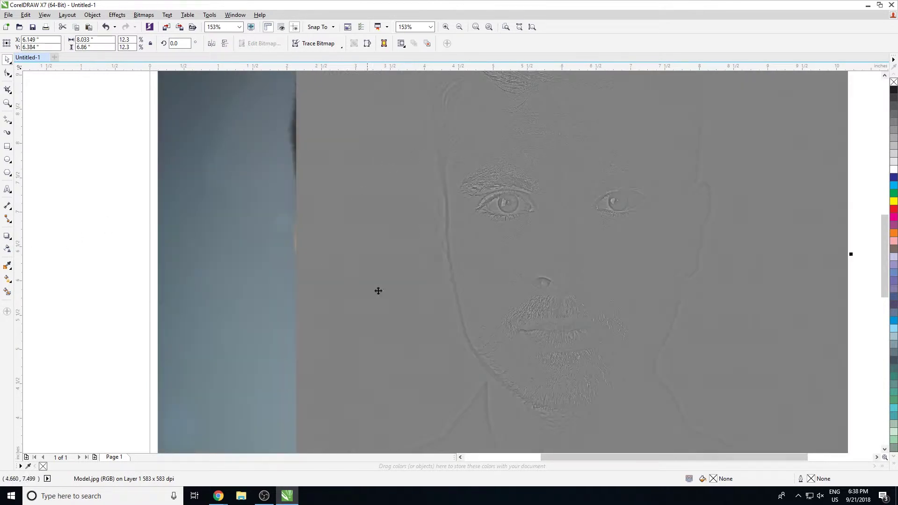
Step: Give the etched copy Uniform transparency in Overlay merge mode, then deselect it
click(8, 248)
click(108, 43)
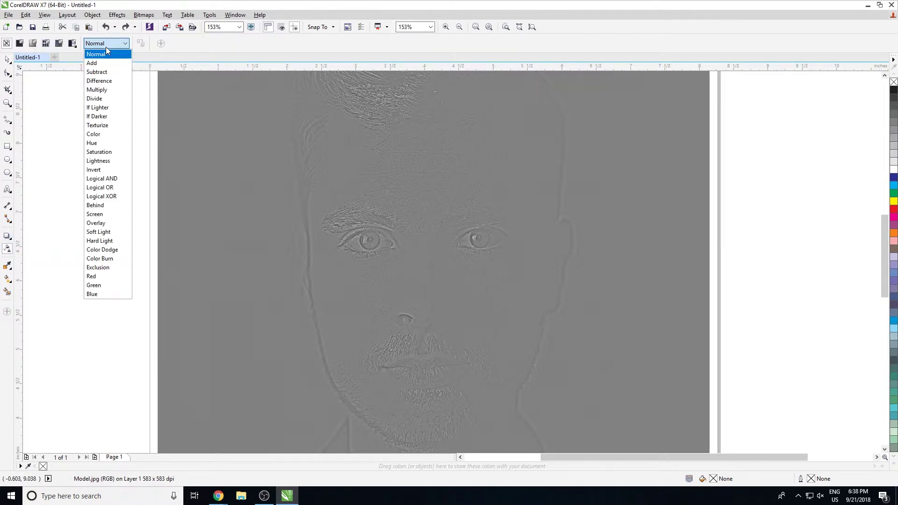
click(99, 90)
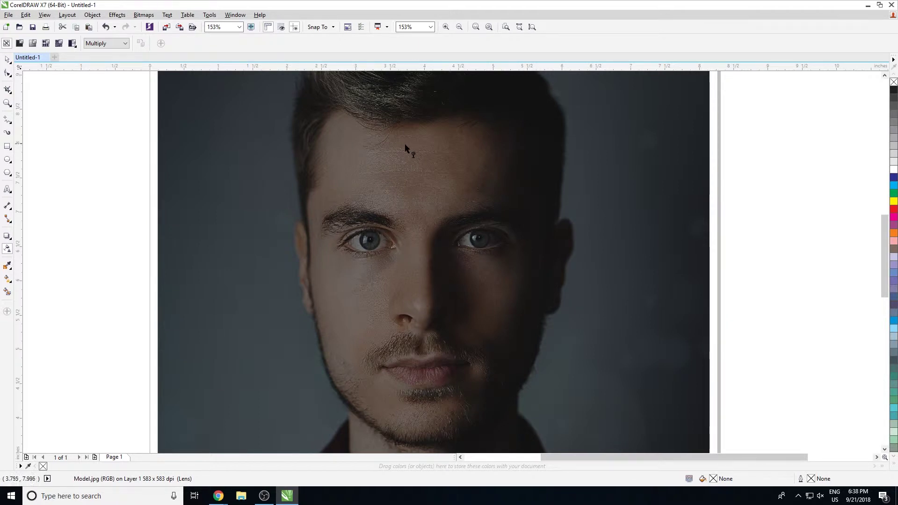
click(113, 41)
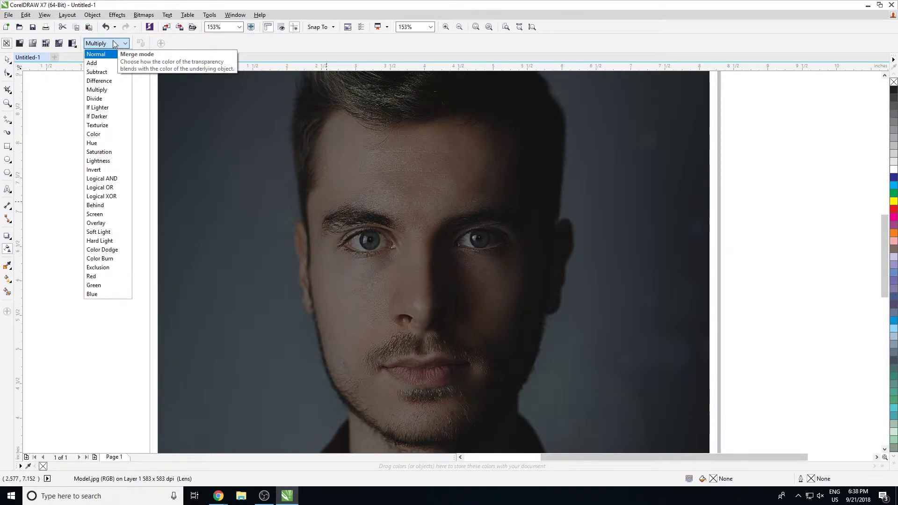
click(128, 223)
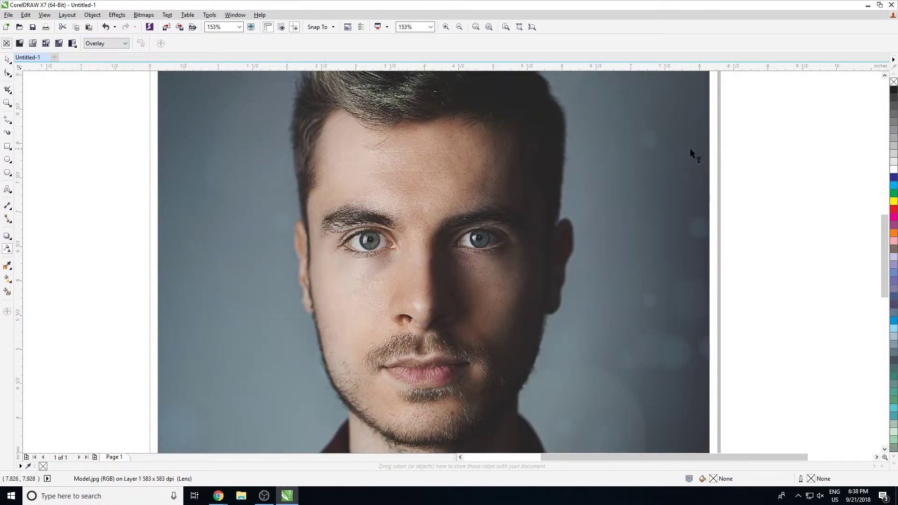
click(7, 58)
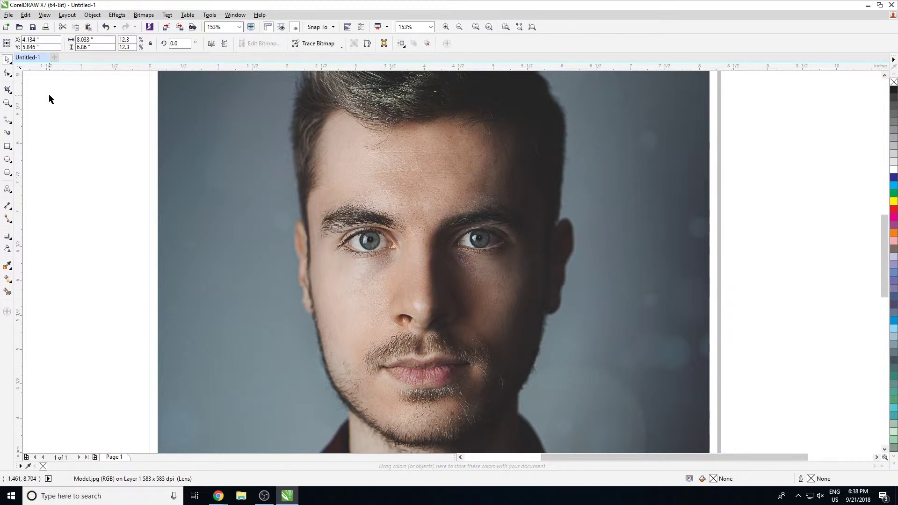
click(50, 98)
scroll(506, 266, up, 3)
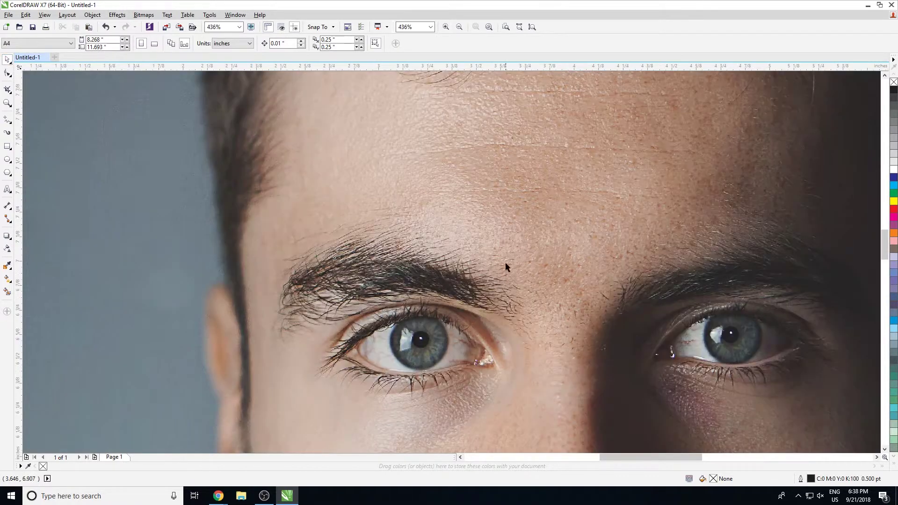
scroll(506, 267, down, 2)
scroll(381, 257, down, 1)
scroll(274, 245, down, 1)
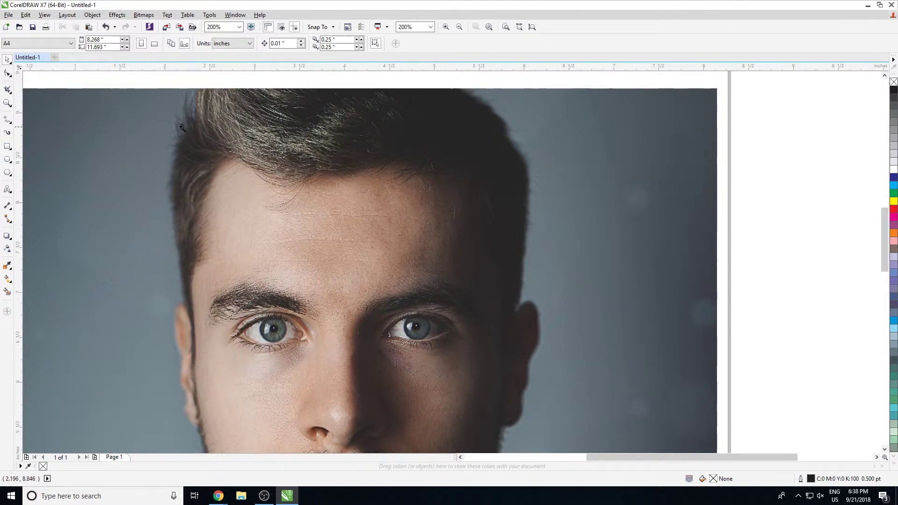
scroll(393, 236, up, 2)
scroll(383, 211, down, 1)
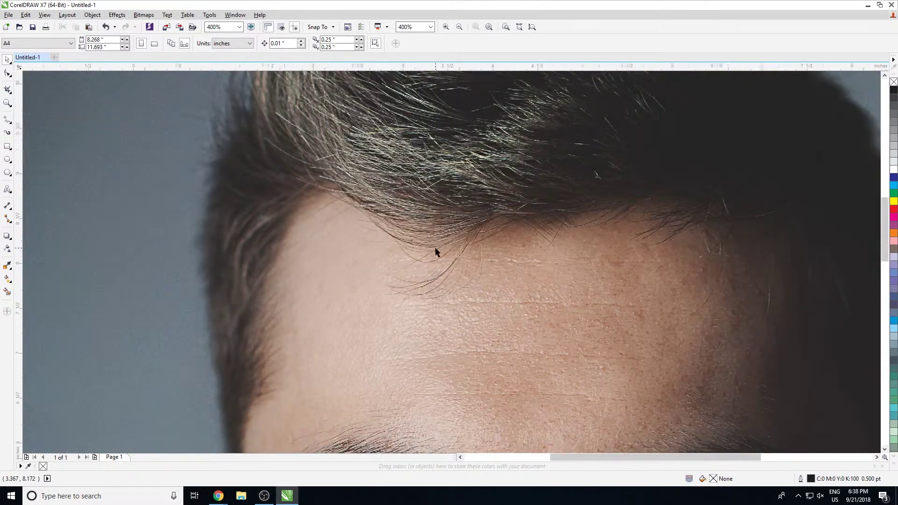
scroll(393, 224, down, 1)
scroll(309, 211, down, 1)
scroll(389, 328, up, 2)
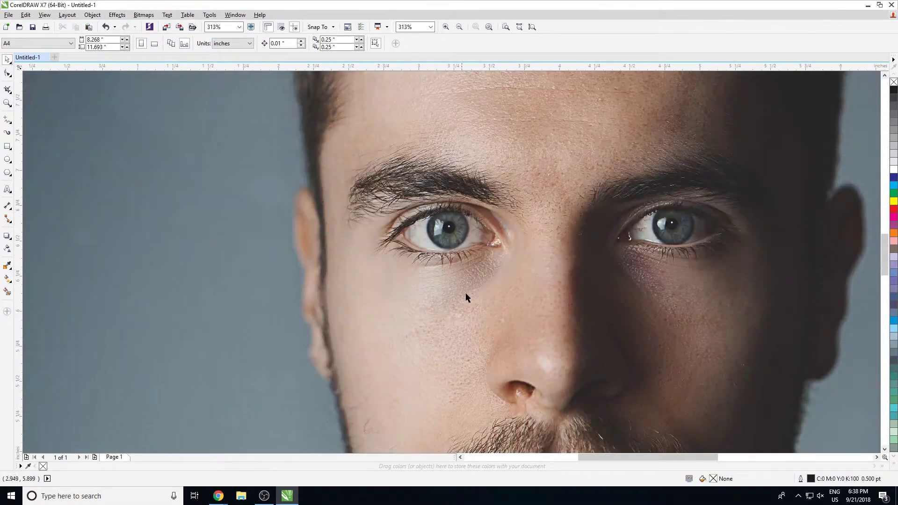
scroll(465, 296, up, 1)
scroll(495, 261, up, 1)
Step: Repeatedly select and deselect the sharpened portrait to compare detail, zooming out to the whole photo
click(511, 255)
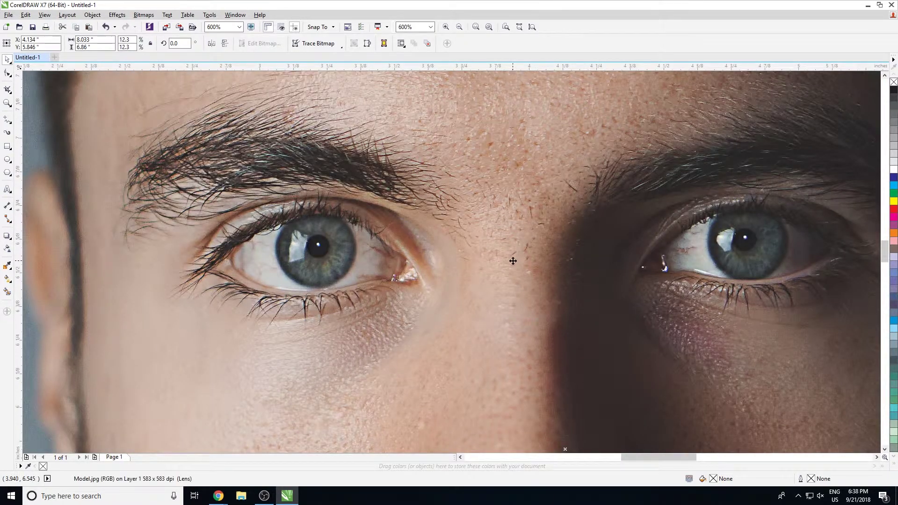
key(Escape)
click(513, 261)
key(Escape)
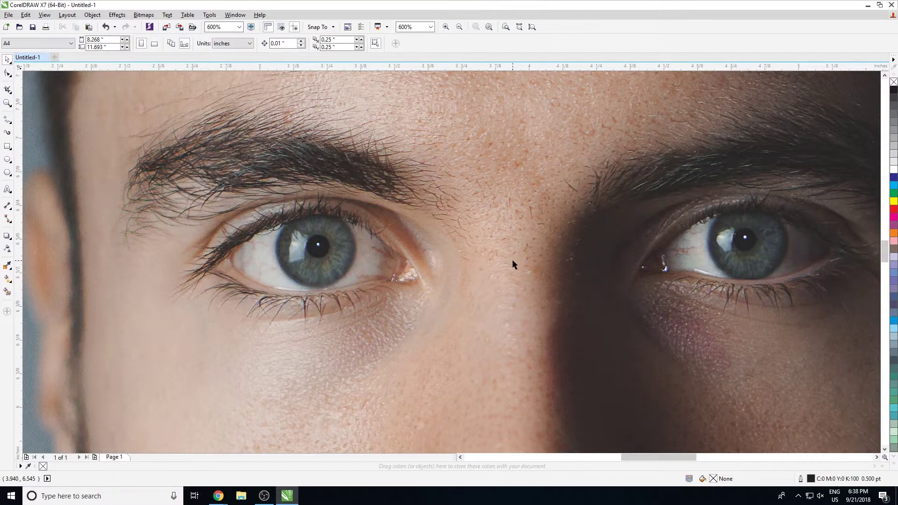
click(513, 260)
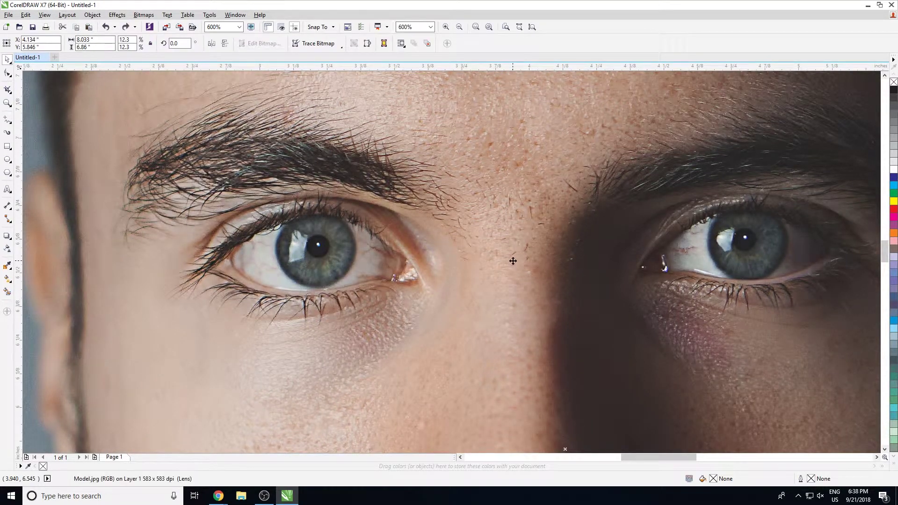
key(F4)
click(708, 228)
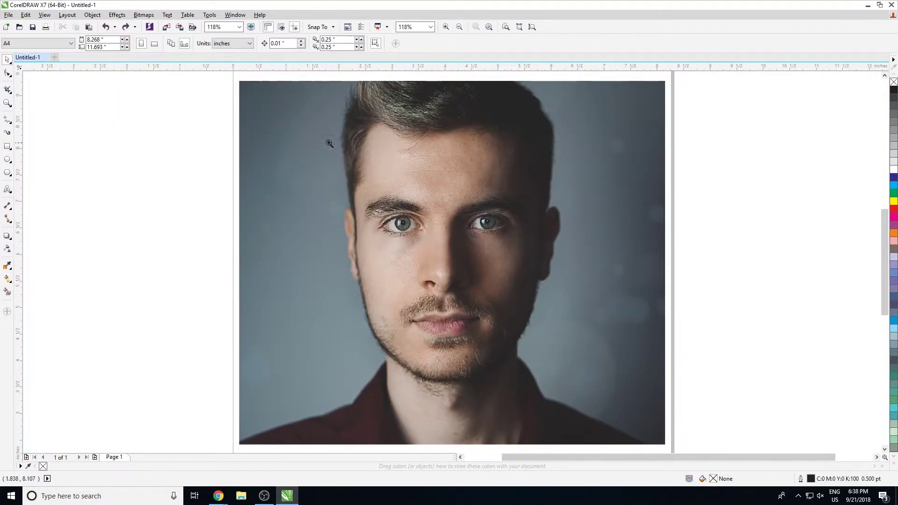
scroll(639, 351, up, 2)
click(513, 325)
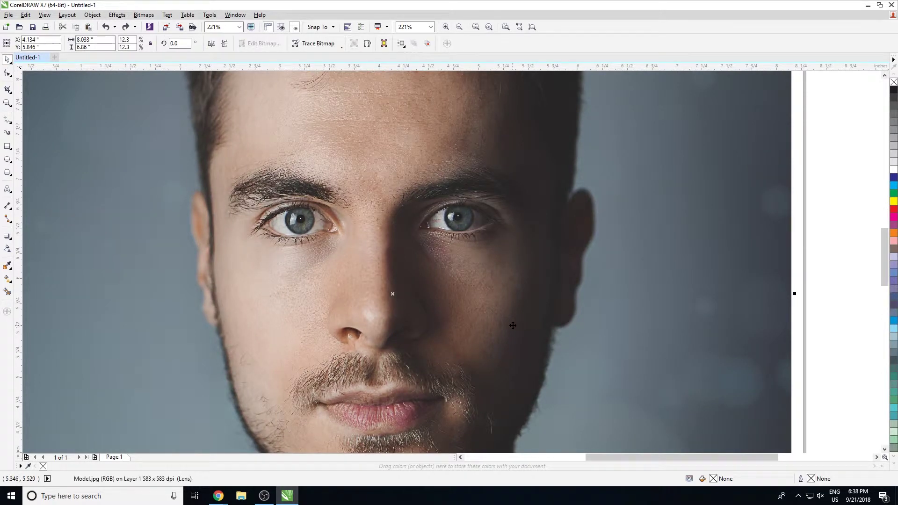
key(Escape)
click(513, 325)
key(Escape)
click(513, 326)
scroll(512, 325, down, 2)
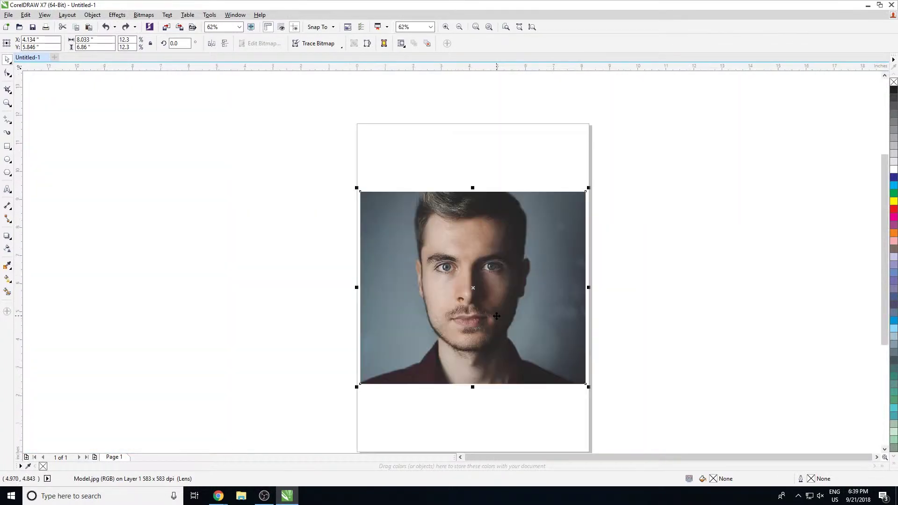
scroll(496, 315, down, 2)
Step: Undo the stray move and duplicate the photo directly above the original
drag(322, 184, 643, 391)
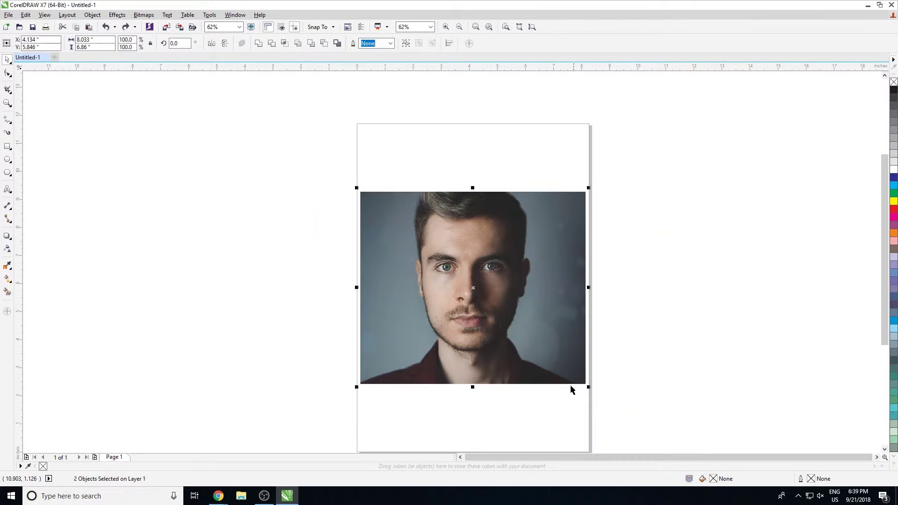
drag(571, 387, 551, 195)
key(ctrl+z)
key(ctrl+shift+z)
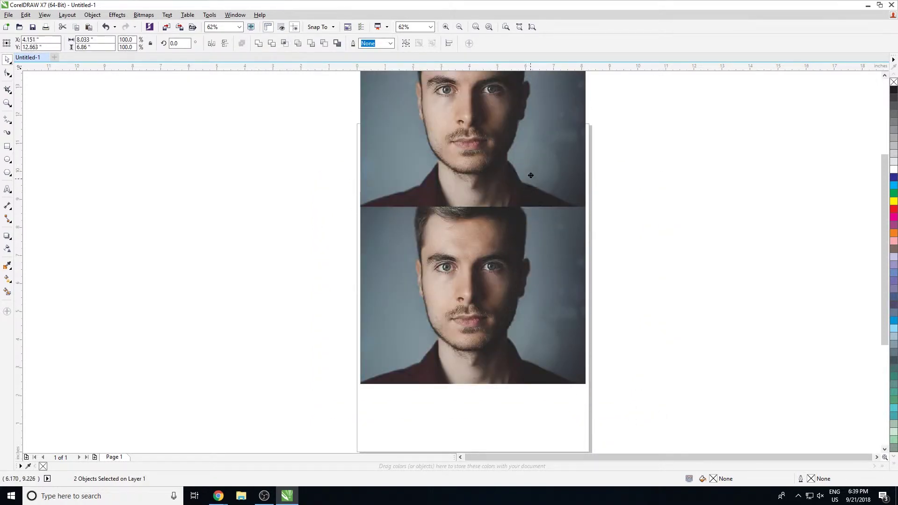
Step: Select the lower photo and zoom in on it
click(546, 234)
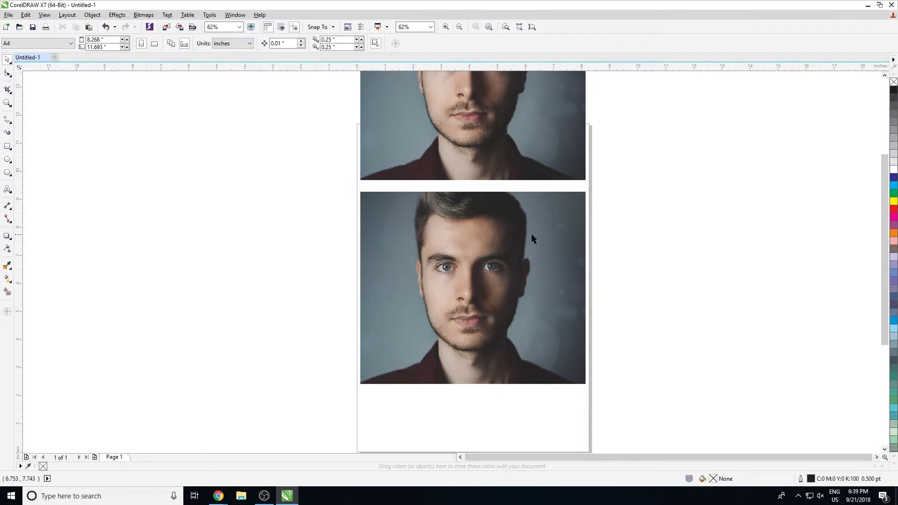
click(517, 241)
key(F2)
drag(316, 196, 644, 376)
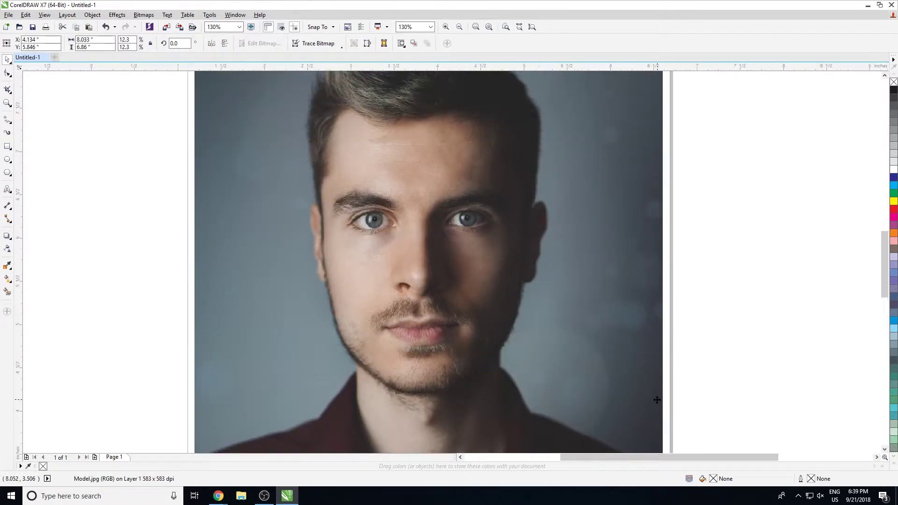
scroll(386, 289, up, 1)
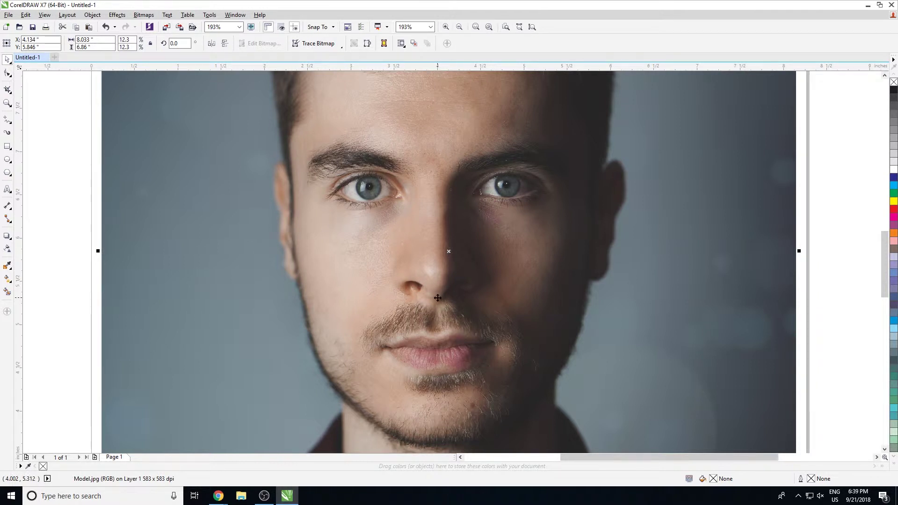
Step: Preview the Sharpen settings, cancel them, and zoom closely on the eyes
click(143, 15)
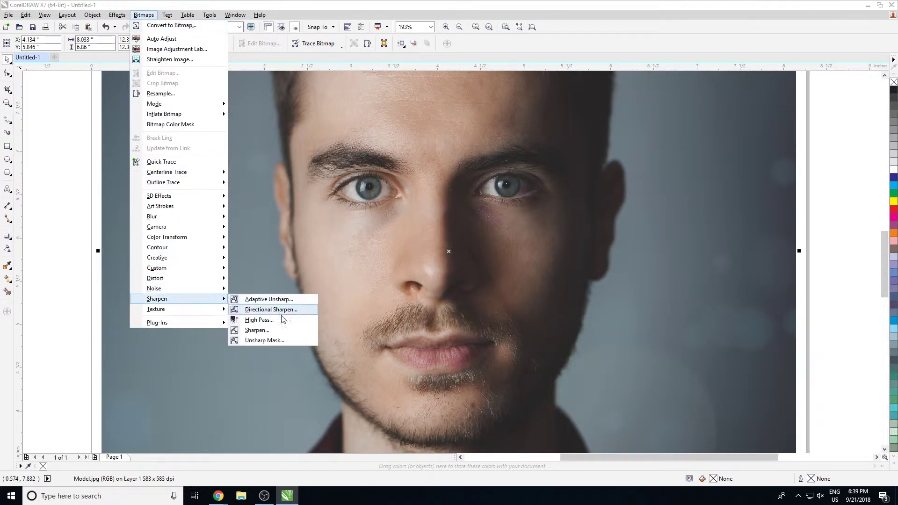
mouse_move(157, 300)
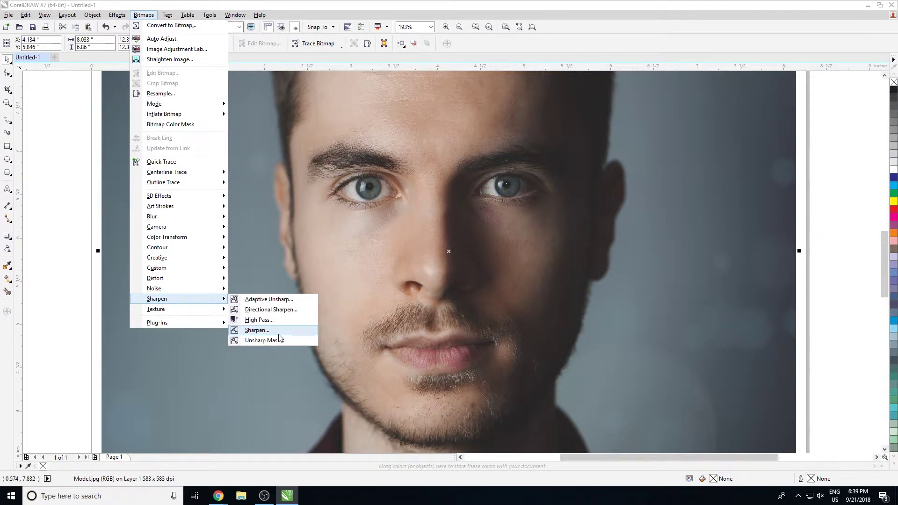
click(279, 333)
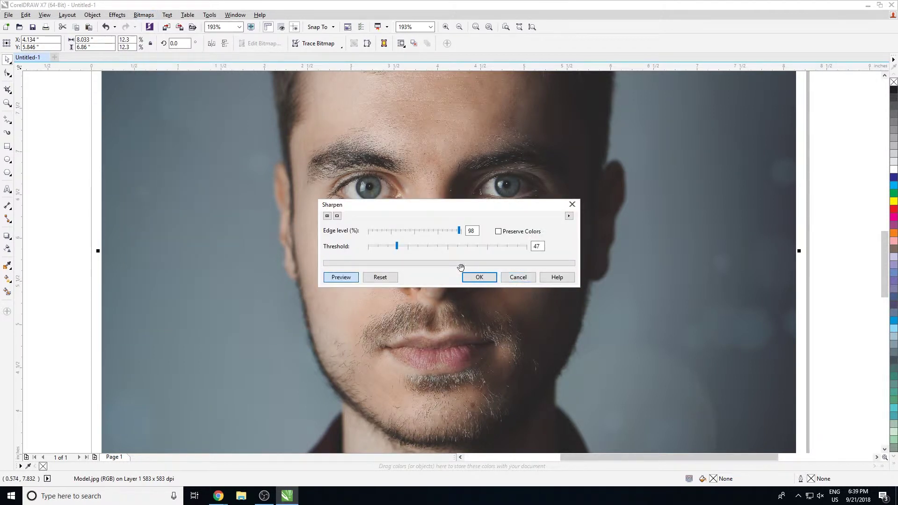
click(518, 277)
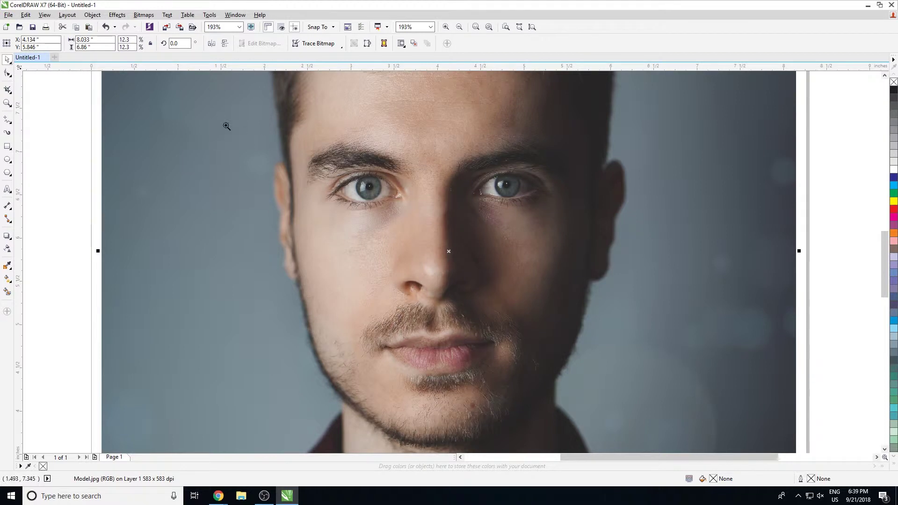
drag(226, 125, 629, 307)
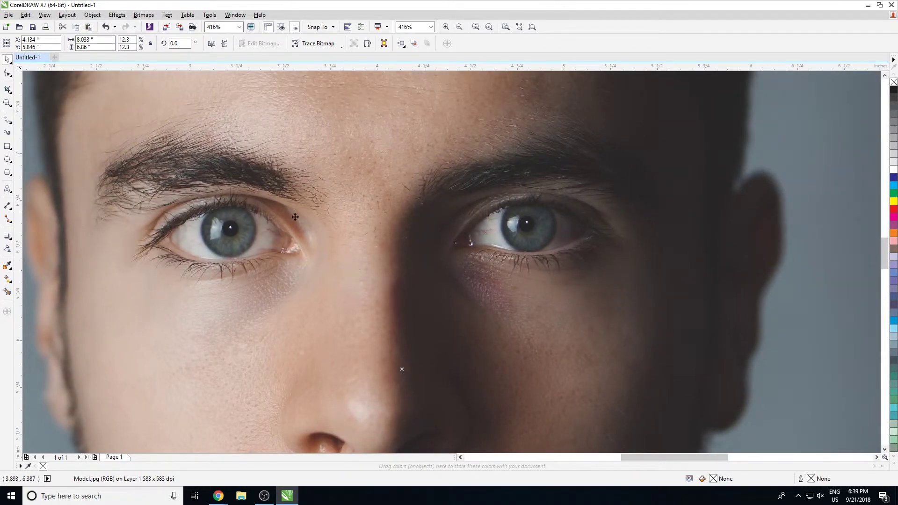
click(295, 217)
Step: Sharpen the lower copy with edge level 33 and threshold 58, then zoom out
click(143, 14)
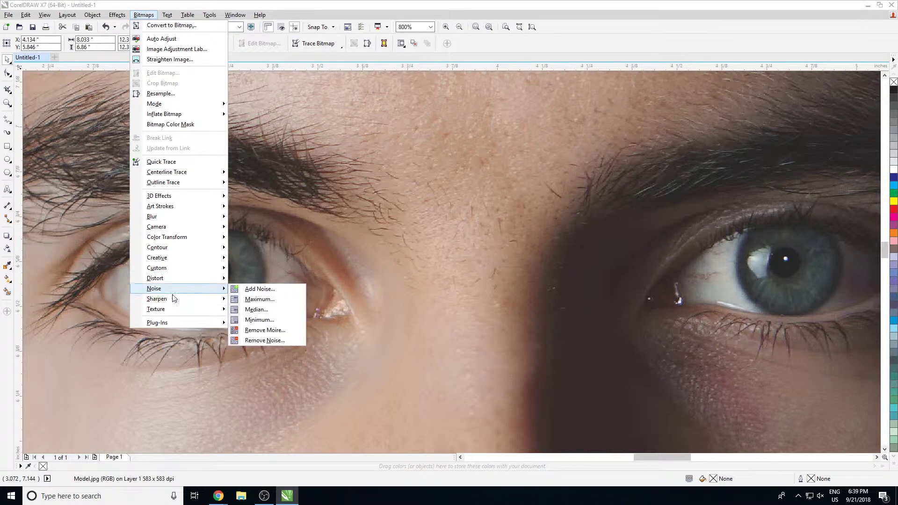
mouse_move(157, 299)
click(259, 331)
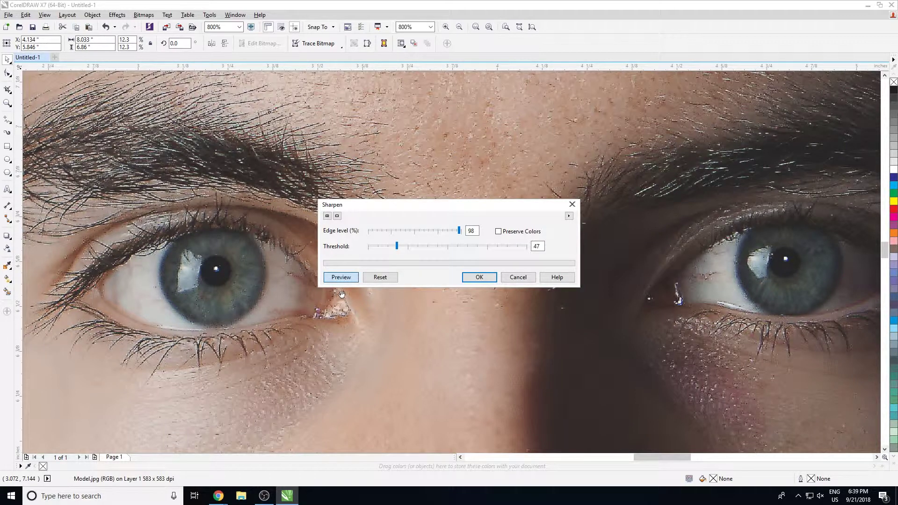
click(438, 232)
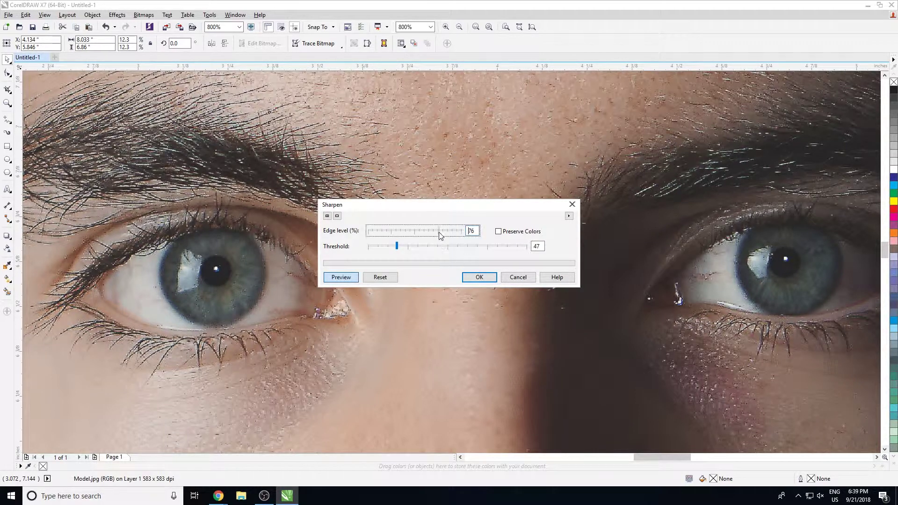
click(401, 237)
click(388, 236)
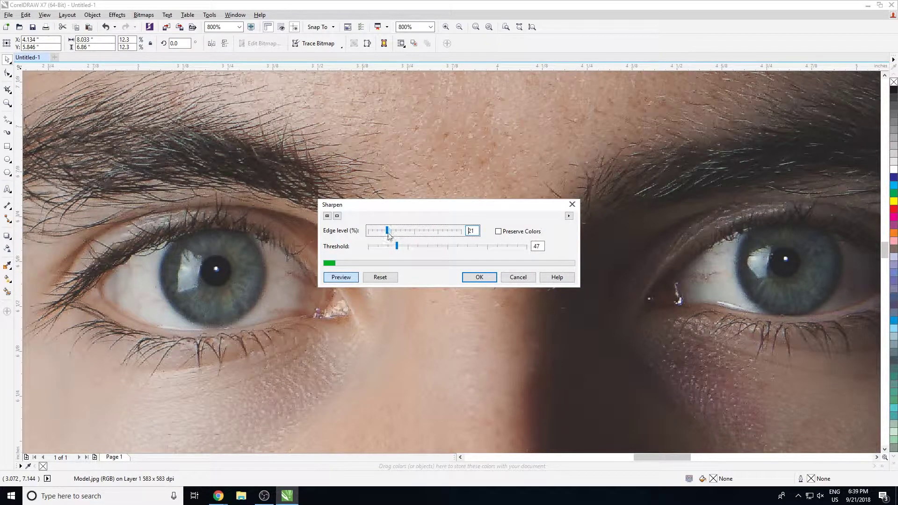
click(402, 233)
click(405, 249)
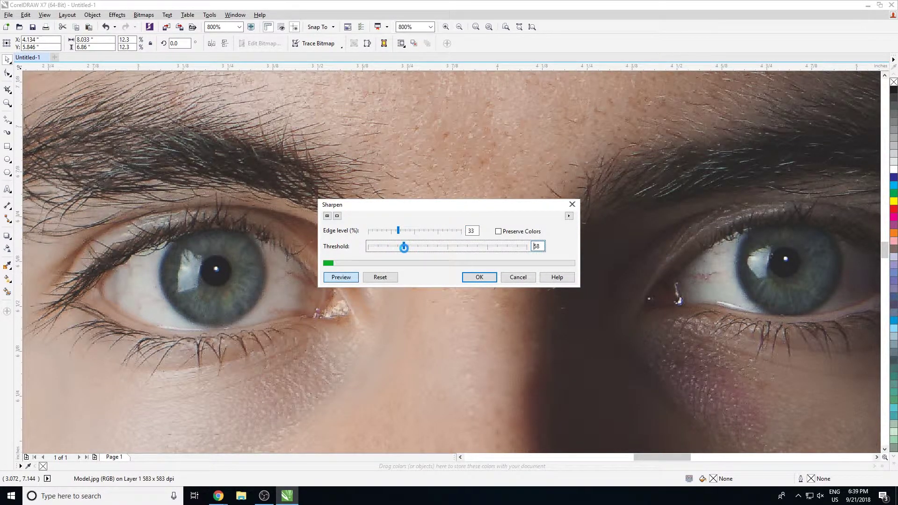
click(479, 278)
key(F4)
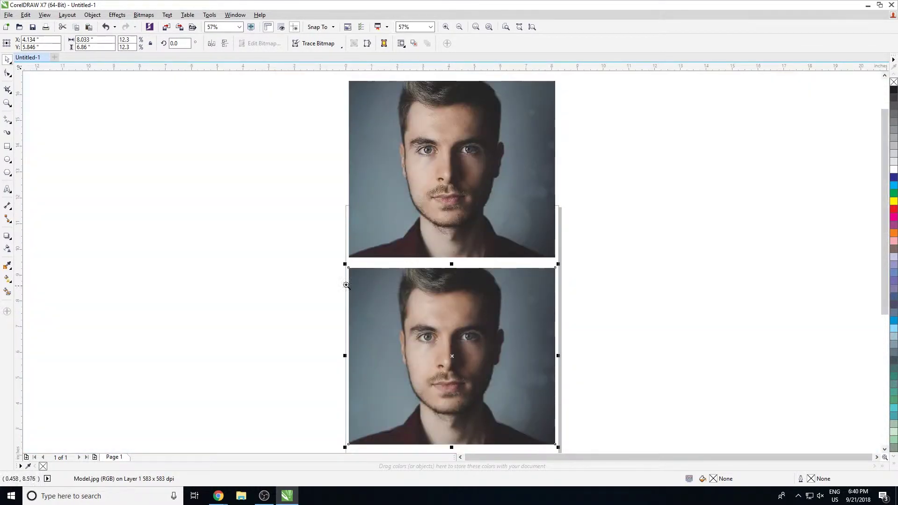
scroll(525, 396, up, 3)
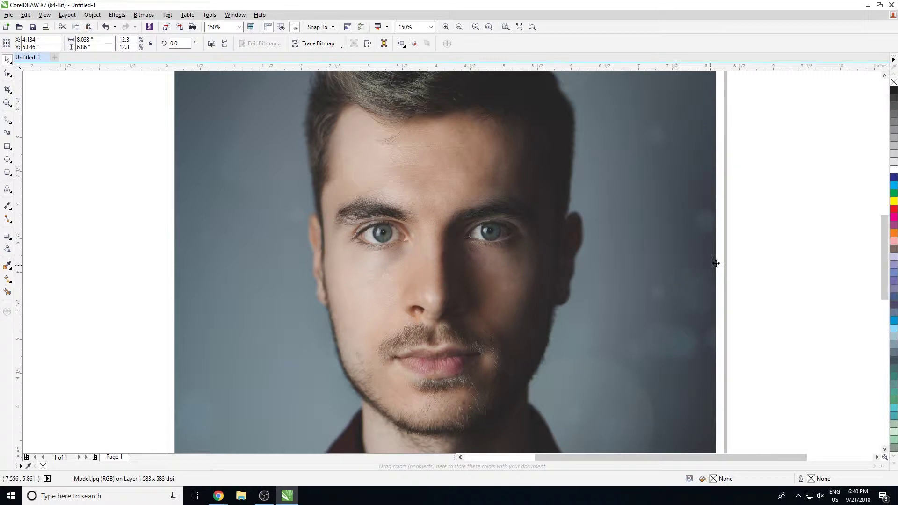
scroll(460, 266, up, 3)
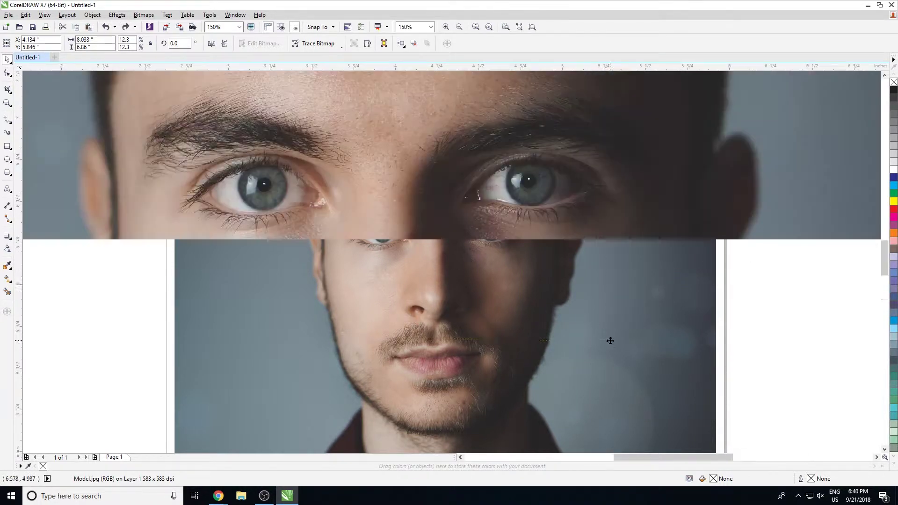
Step: Open the Bitmaps menu over the close-up of the sharpened face
click(143, 14)
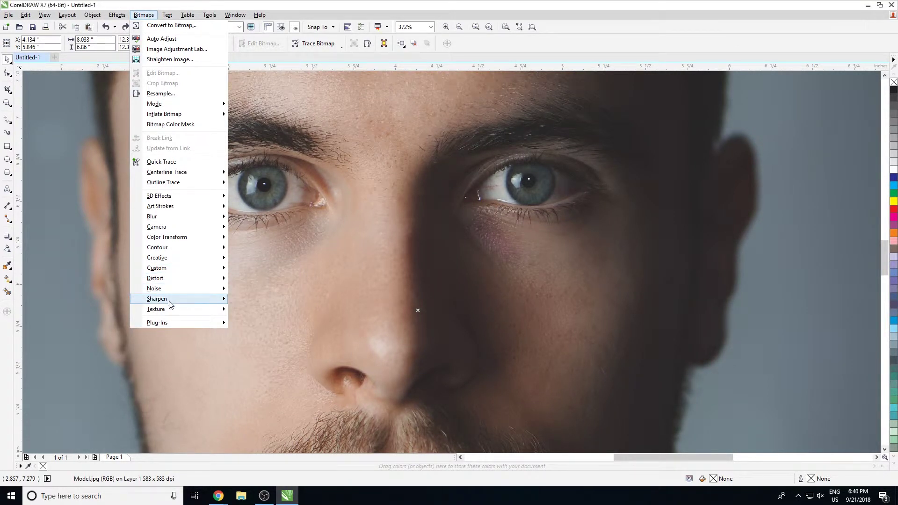
Step: Sharpen the lower photo with Unsharp Mask at 105 percent, radius 6, threshold 42
click(274, 341)
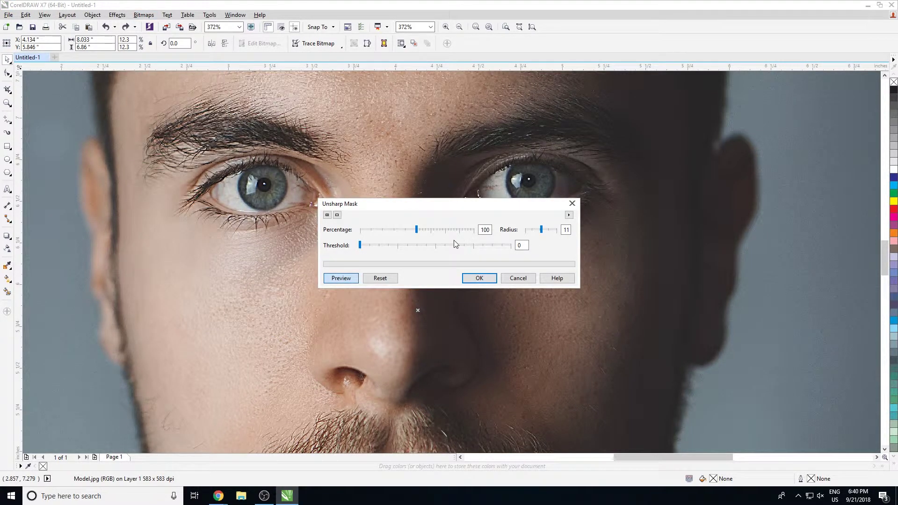
drag(417, 230, 388, 236)
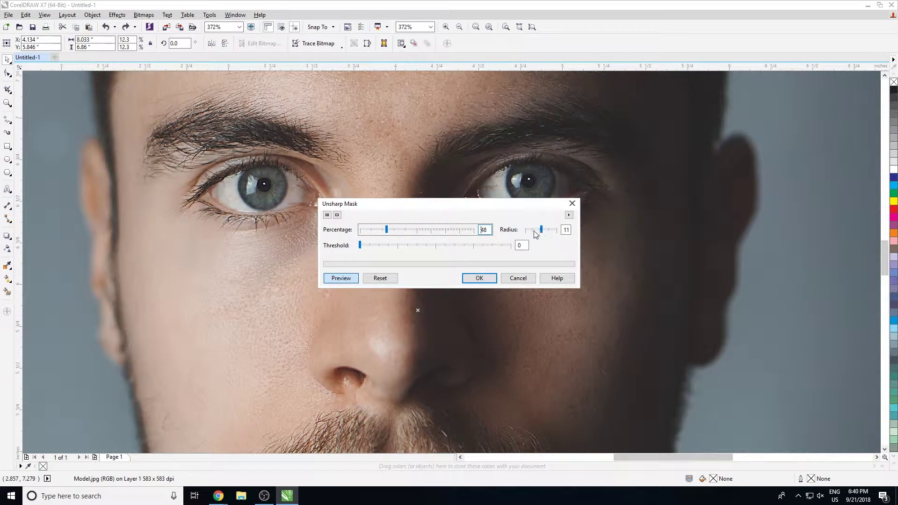
drag(540, 230, 533, 229)
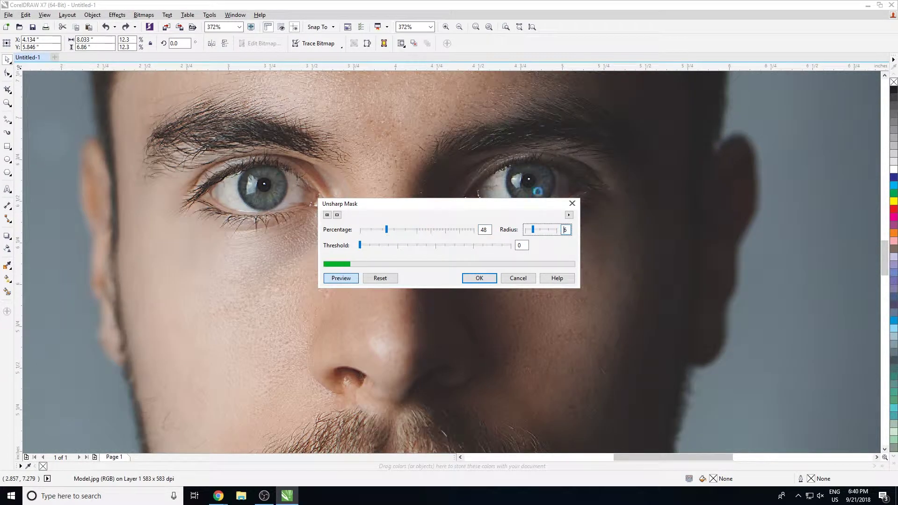
click(384, 245)
click(400, 230)
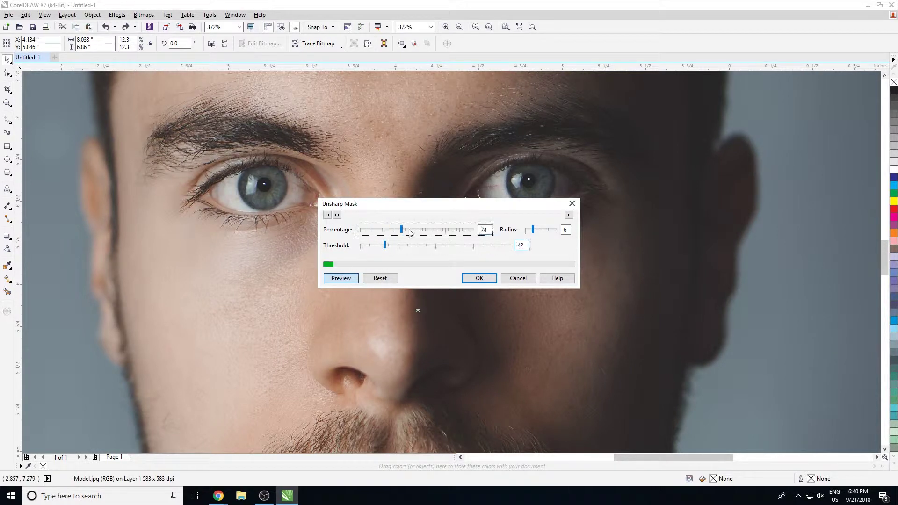
drag(410, 232, 418, 232)
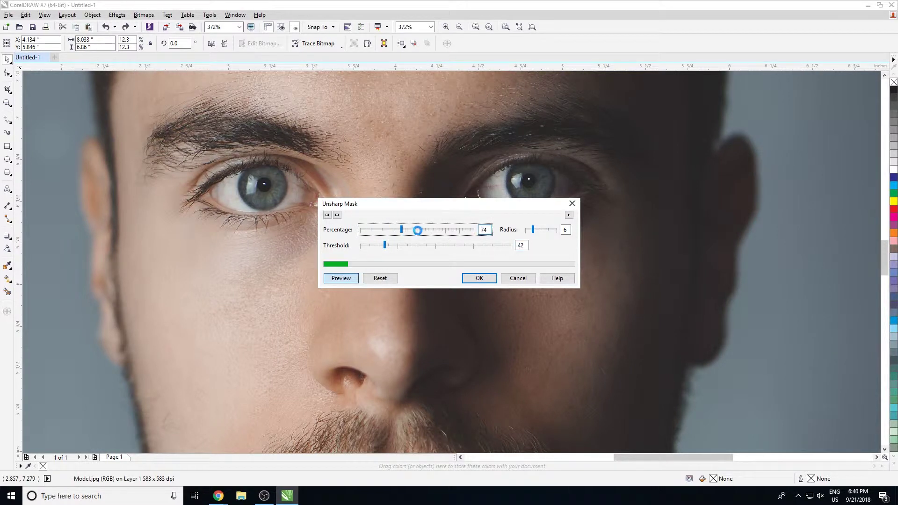
click(479, 280)
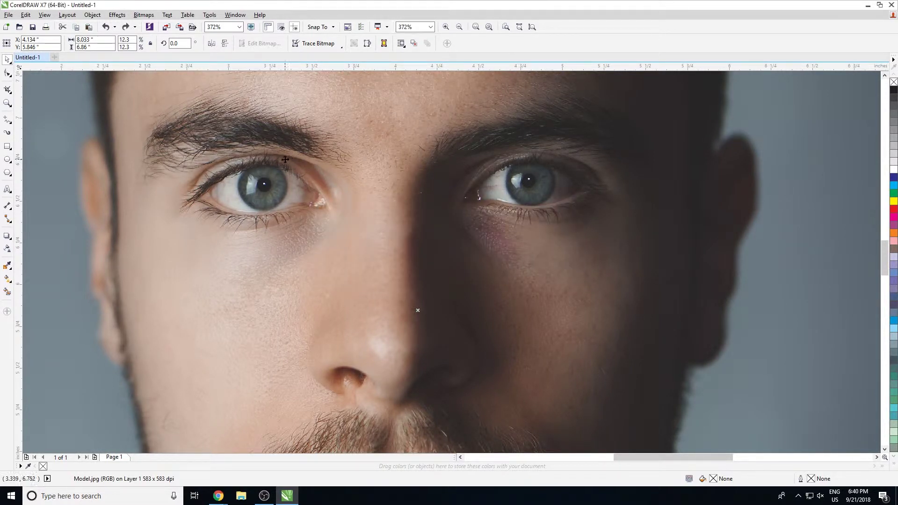
click(150, 17)
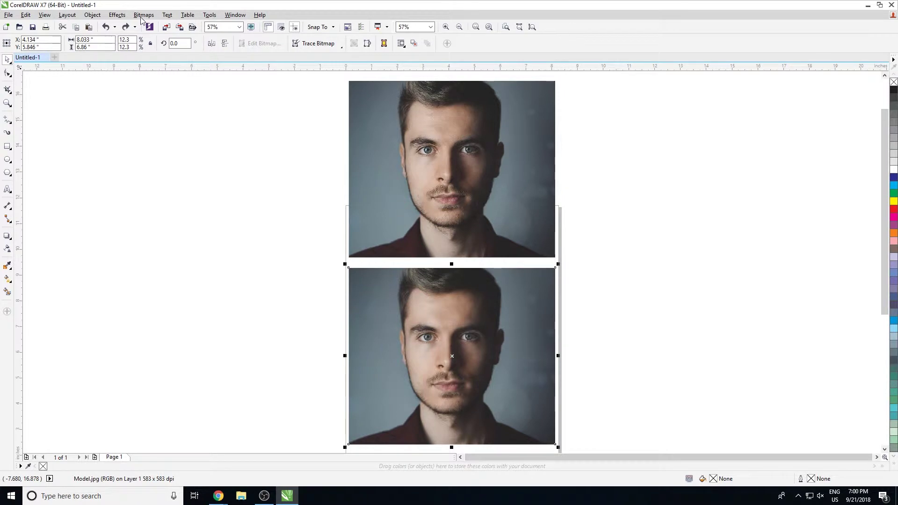
Step: After glancing at Cobblestone, select the lower portrait and resample it to 150 dpi
click(143, 17)
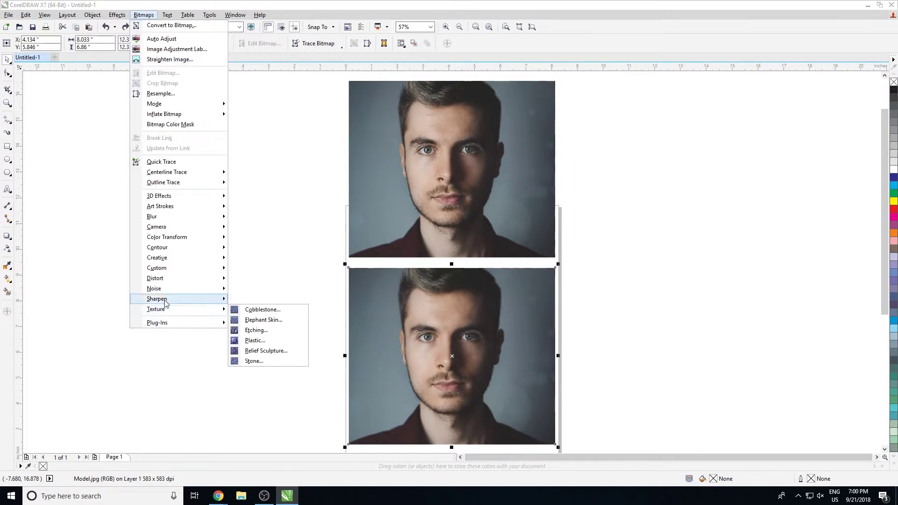
mouse_move(156, 309)
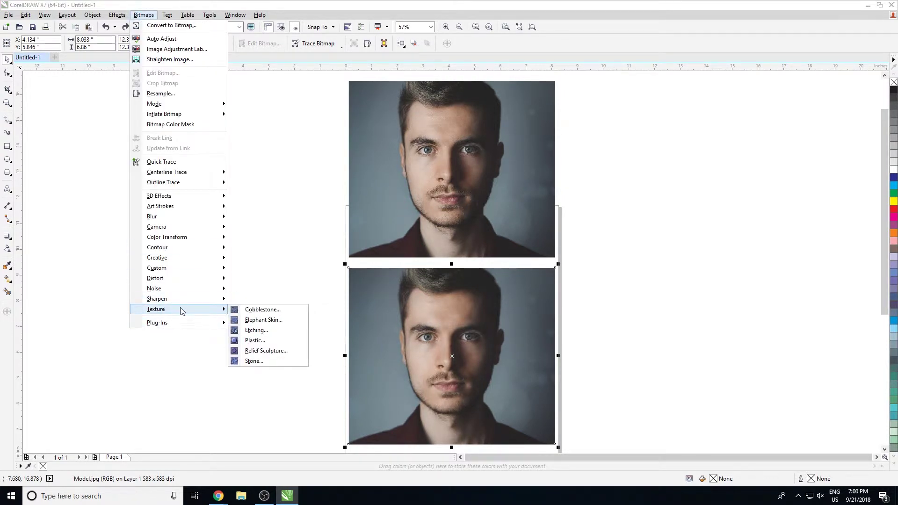
click(268, 312)
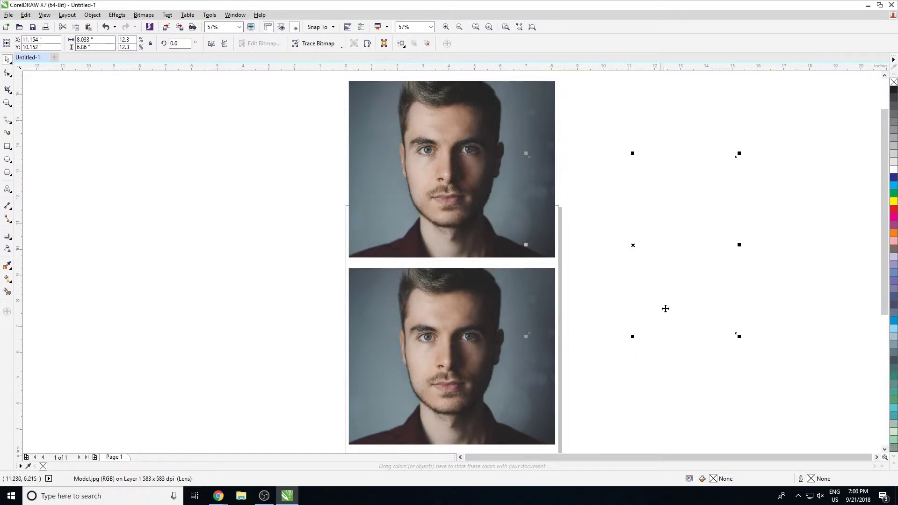
click(730, 368)
click(461, 330)
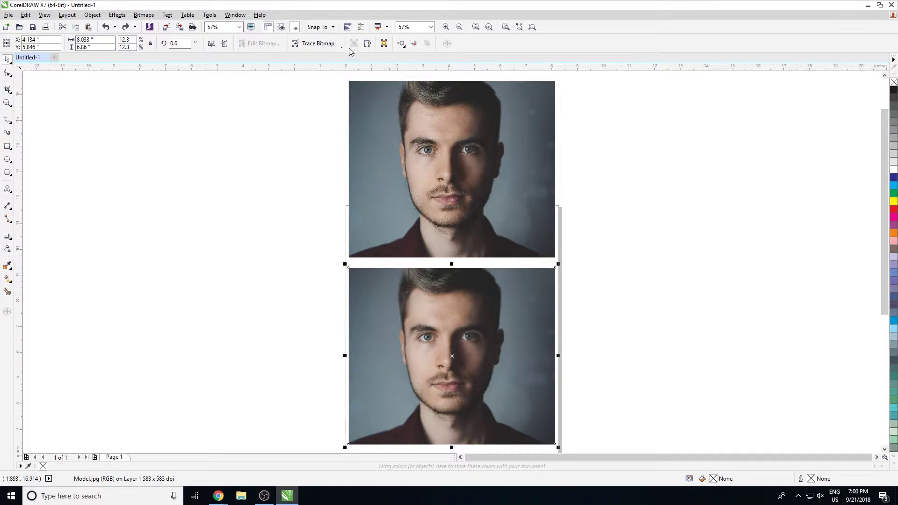
click(367, 43)
double_click(429, 236)
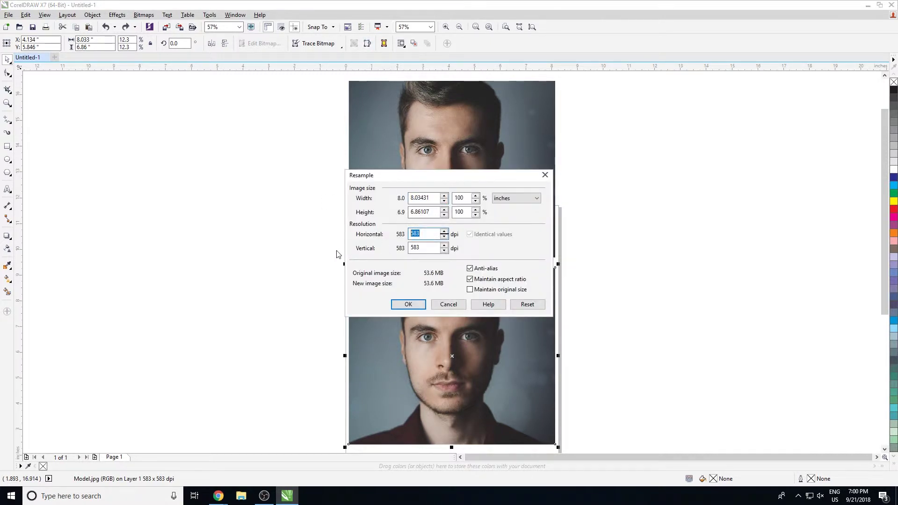
text(200)
key(Return)
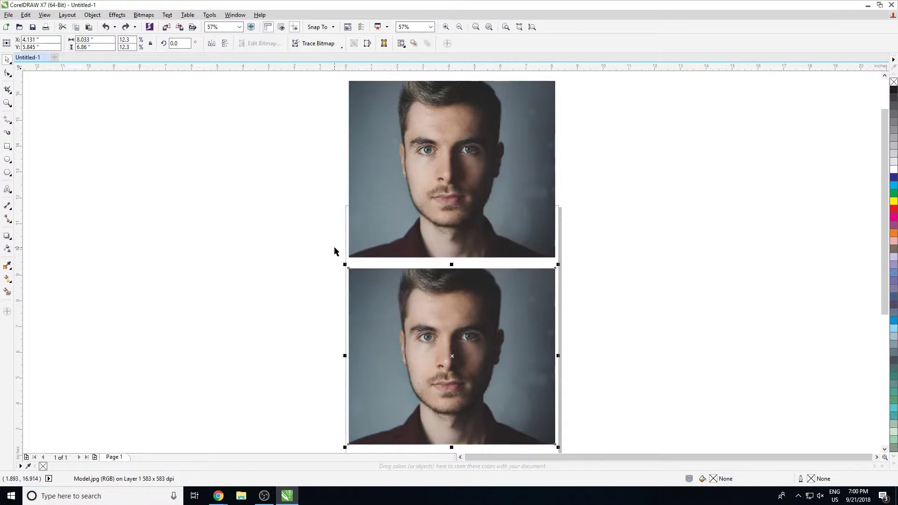
click(92, 15)
click(143, 15)
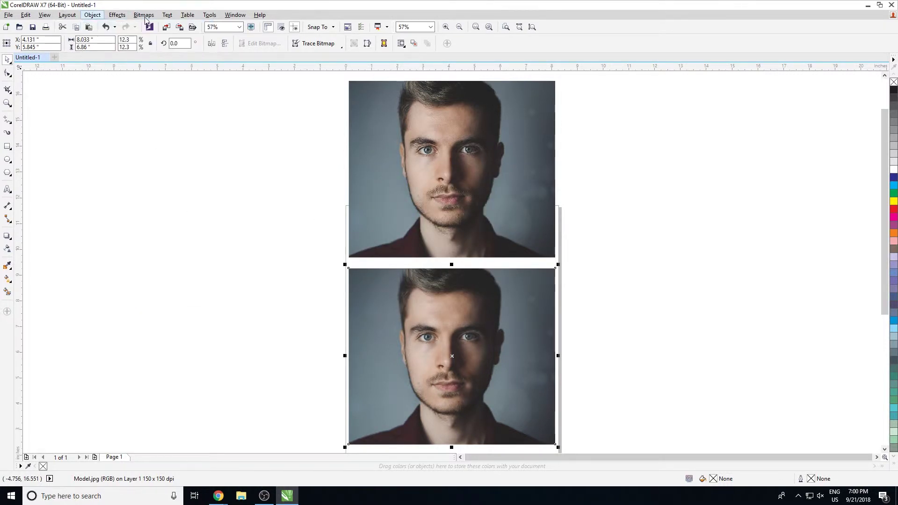
mouse_move(157, 308)
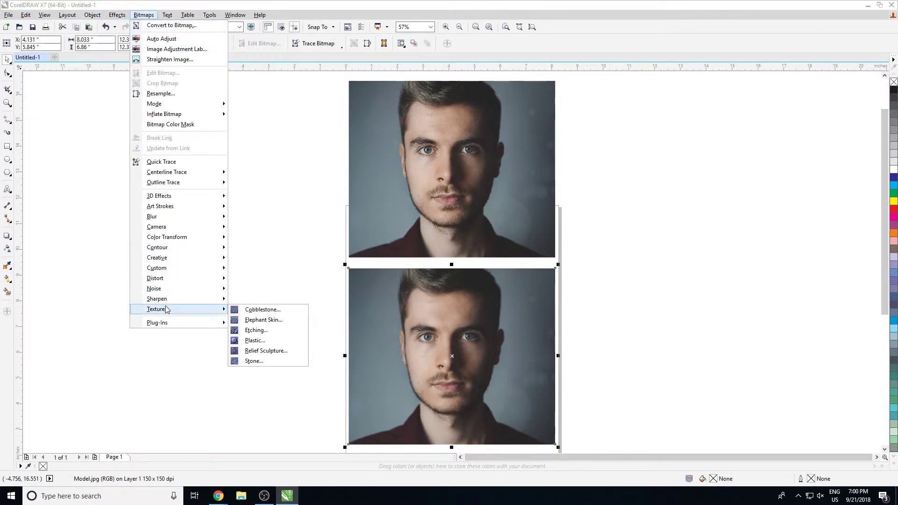
Step: Reopen the Cobblestone texture settings and move the dialog off the face
click(256, 312)
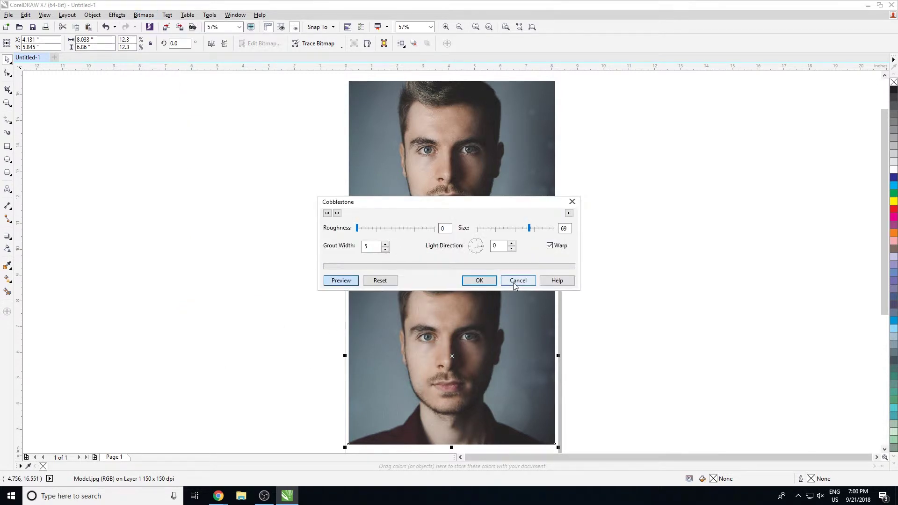
click(518, 281)
scroll(456, 378, up, 3)
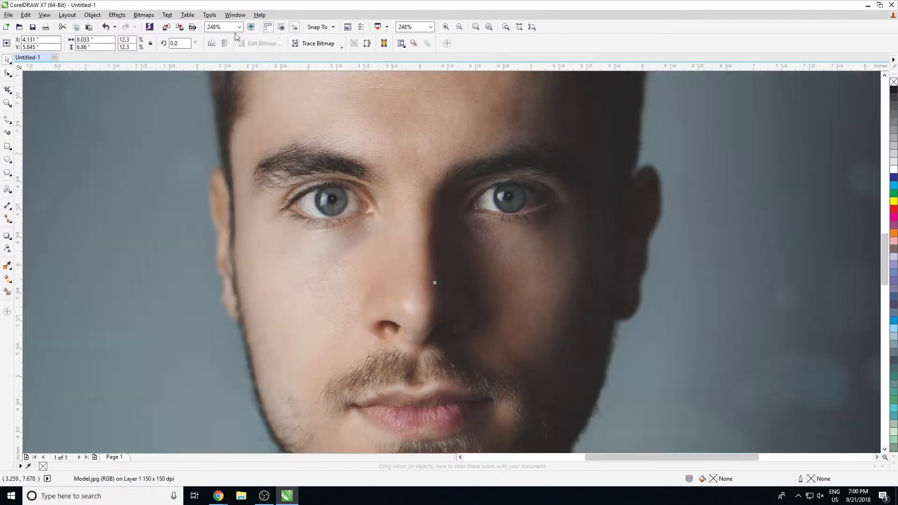
click(148, 17)
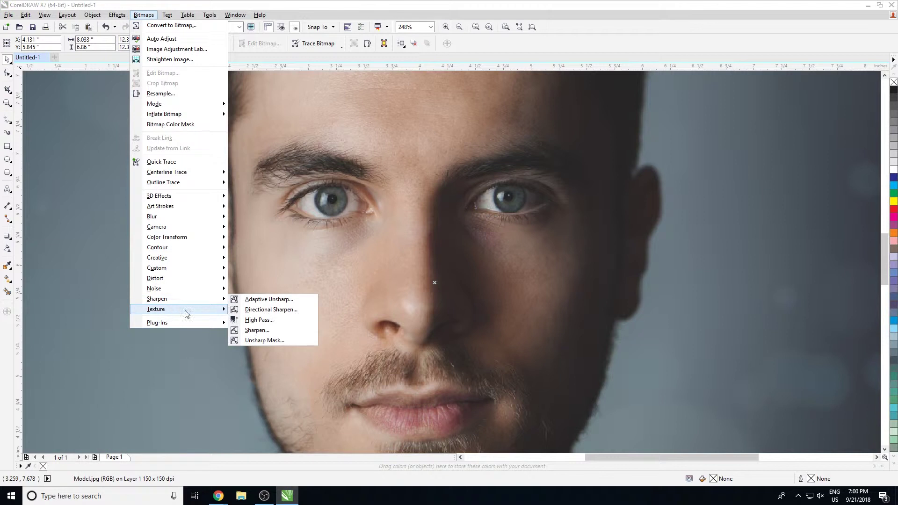
mouse_move(156, 310)
click(257, 309)
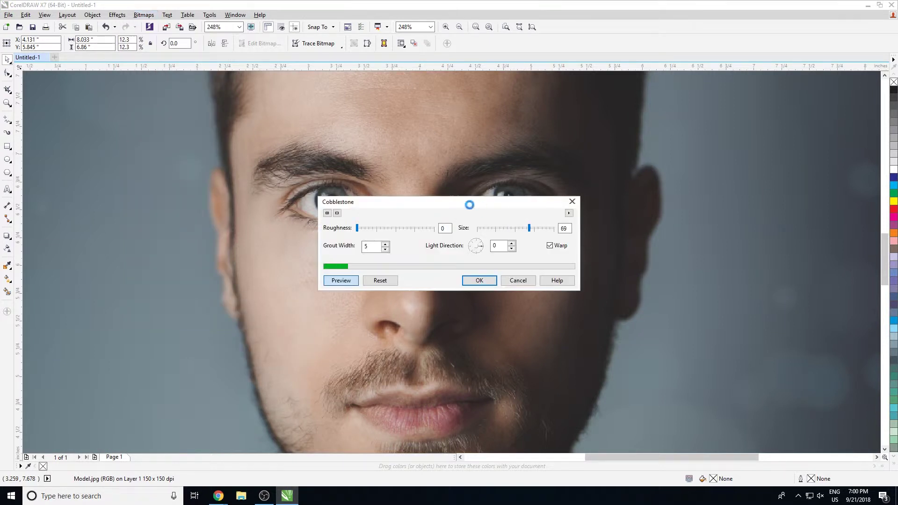
drag(446, 204, 550, 208)
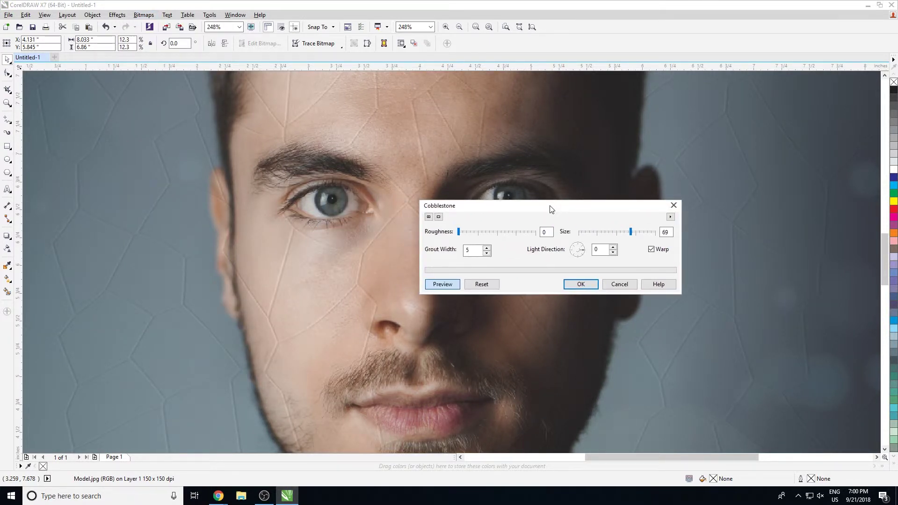
Step: Apply Cobblestone with roughness 5, size 60, grout width 20 and light direction 323
click(469, 232)
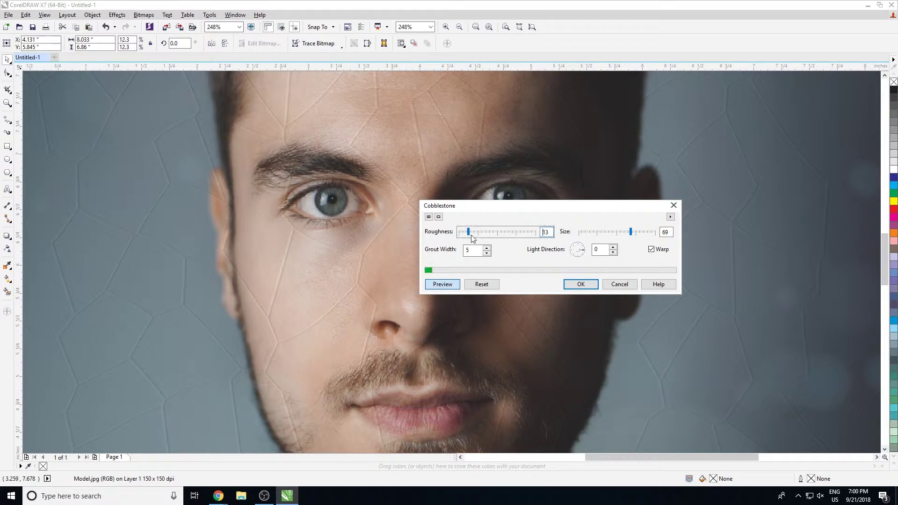
click(495, 232)
click(616, 232)
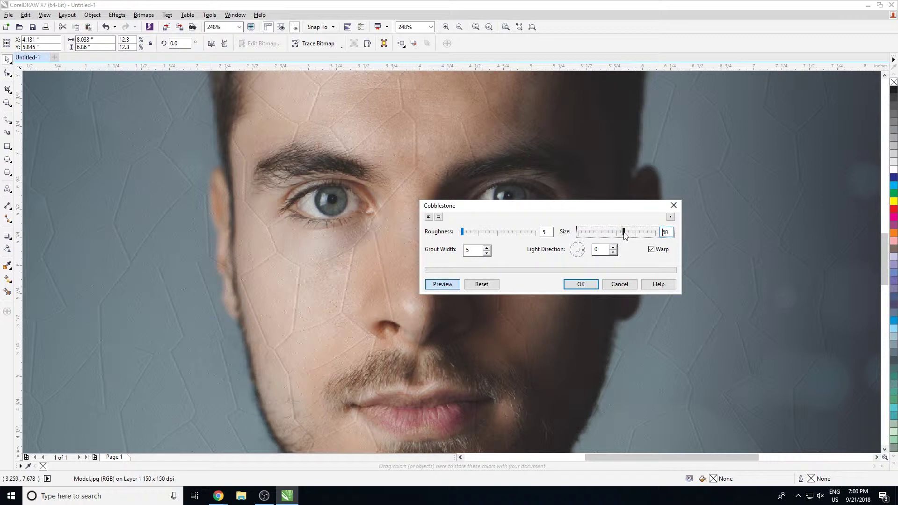
click(623, 232)
click(468, 251)
text(20)
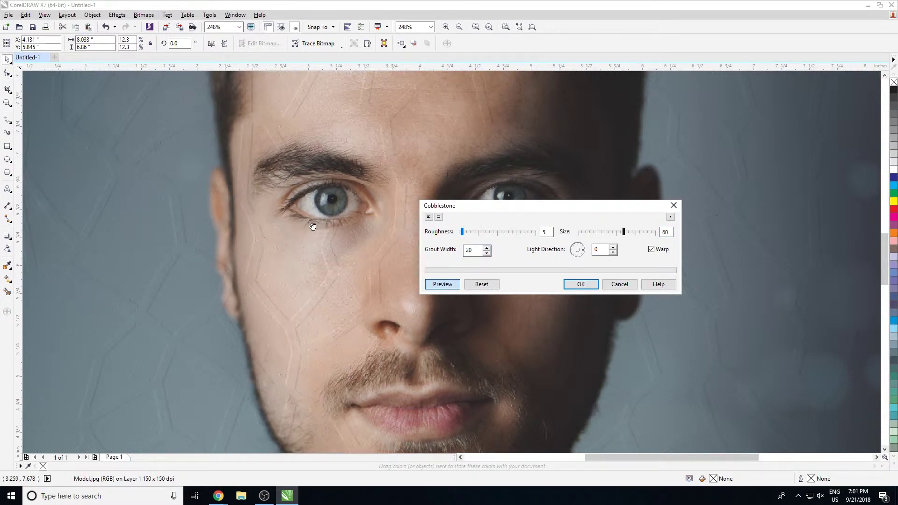
drag(583, 255, 576, 263)
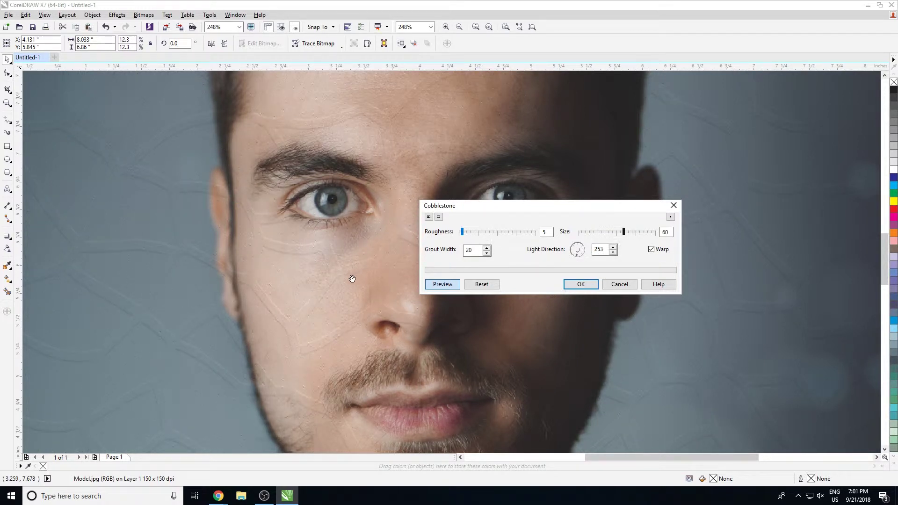
click(579, 247)
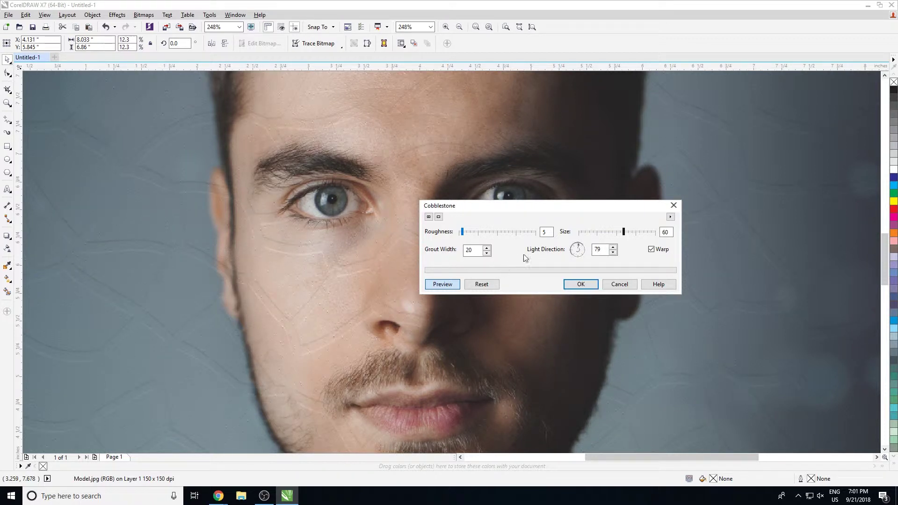
click(586, 258)
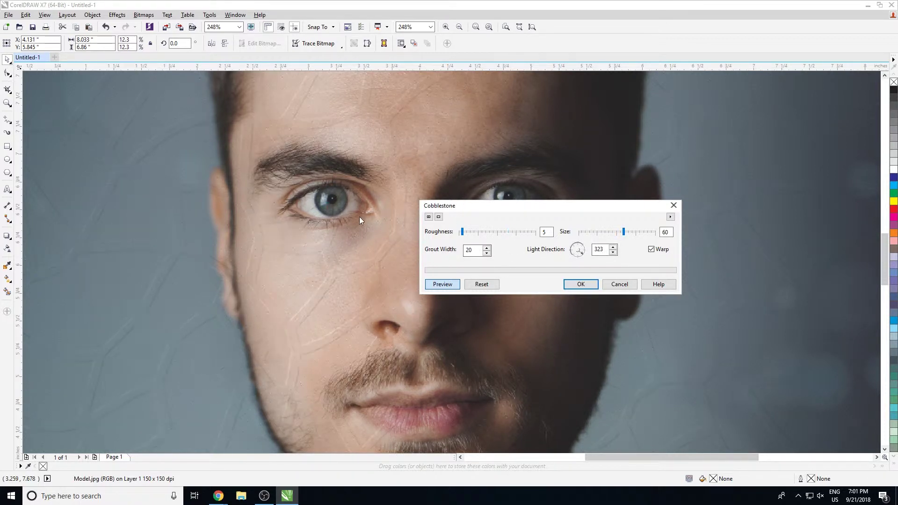
click(581, 284)
key(F4)
click(607, 297)
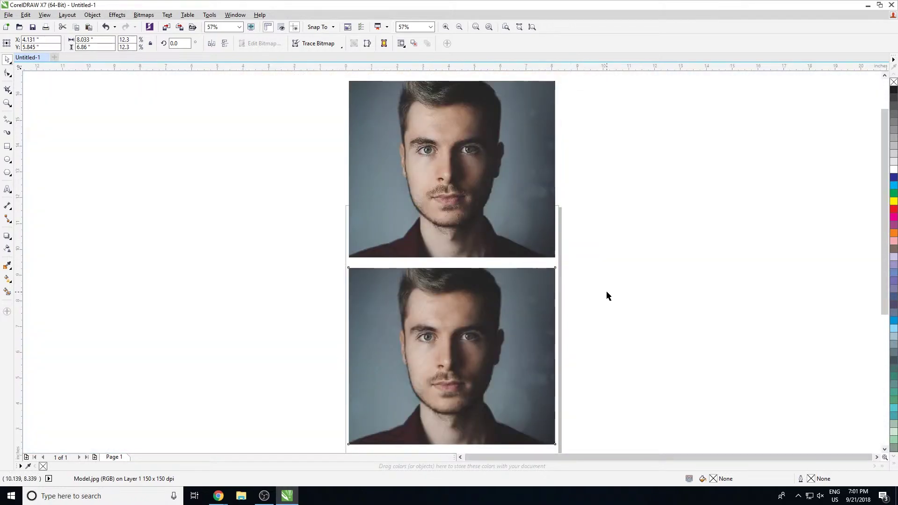
scroll(355, 315, up, 2)
scroll(468, 294, up, 2)
scroll(395, 276, down, 1)
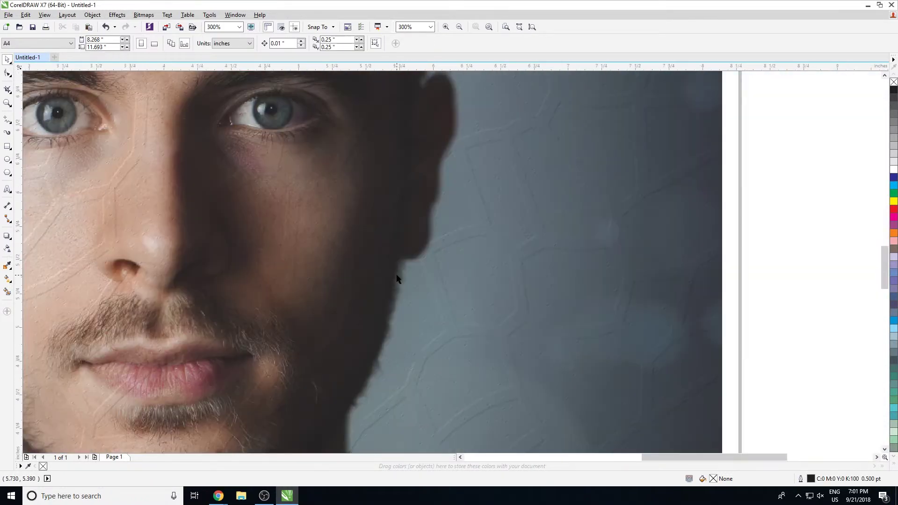
scroll(388, 280, down, 1)
scroll(280, 267, down, 1)
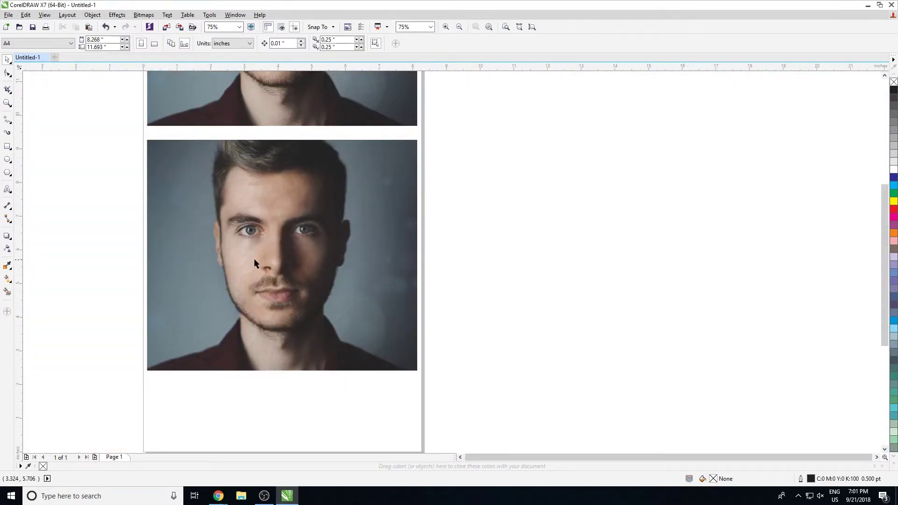
scroll(381, 282, up, 1)
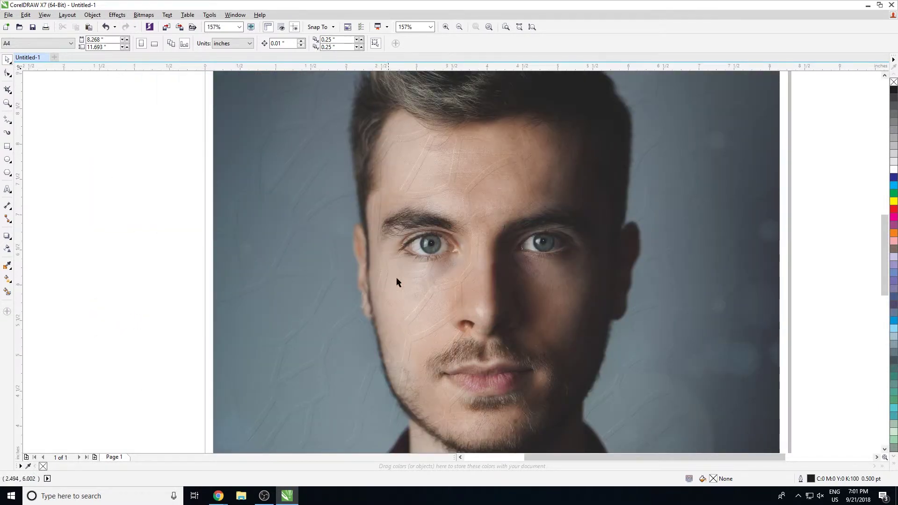
scroll(414, 267, down, 1)
scroll(393, 284, down, 1)
Step: Copy the portrait to the right of the page, then zoom to the lower photo
click(399, 290)
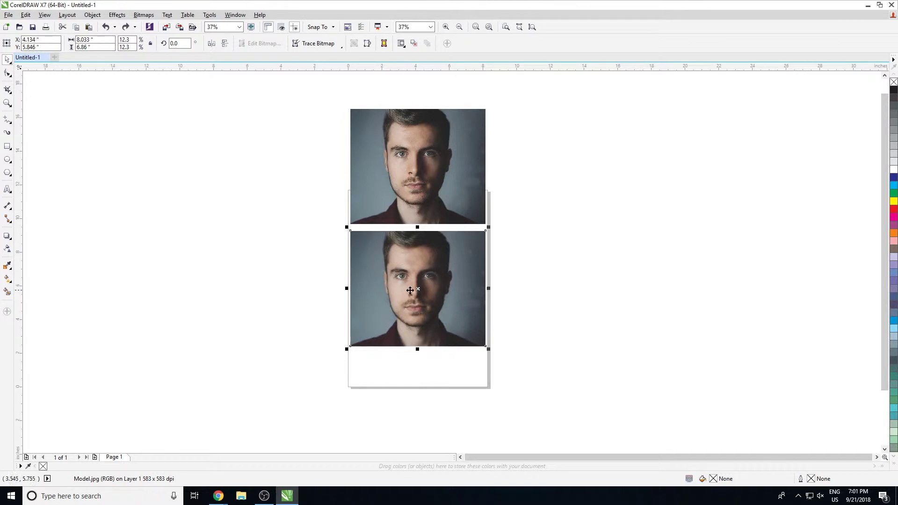
drag(404, 295, 622, 176)
click(450, 298)
key(shift+F2)
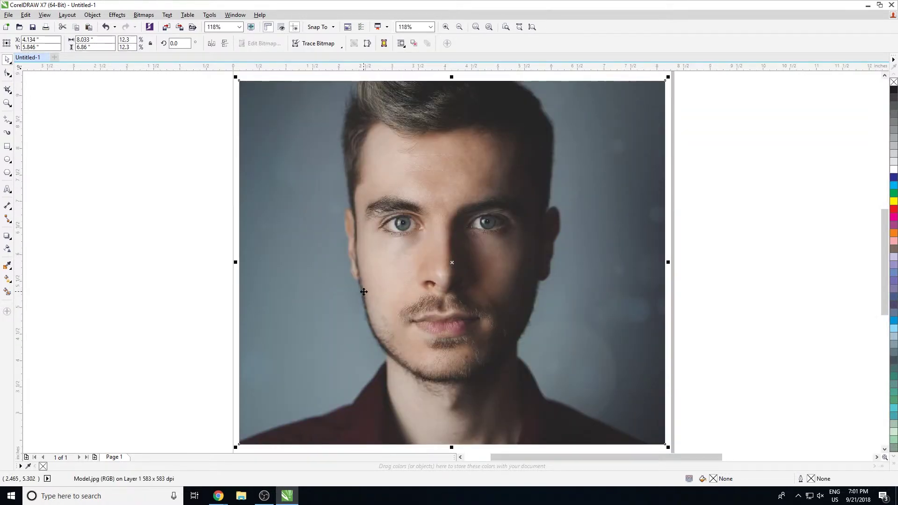
click(119, 14)
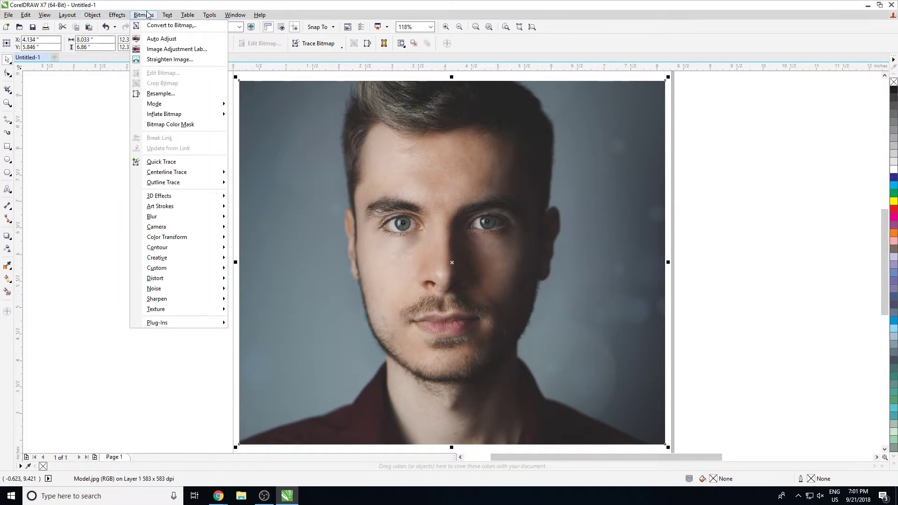
mouse_move(156, 309)
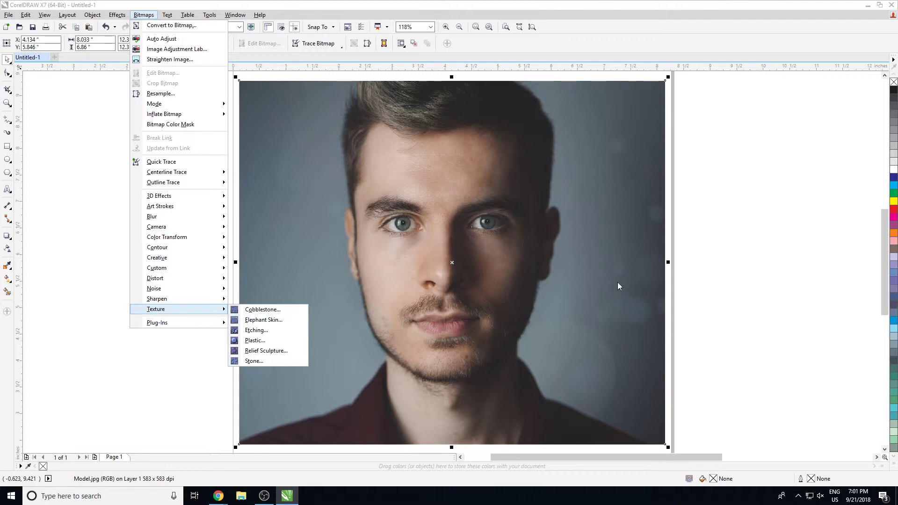
click(259, 319)
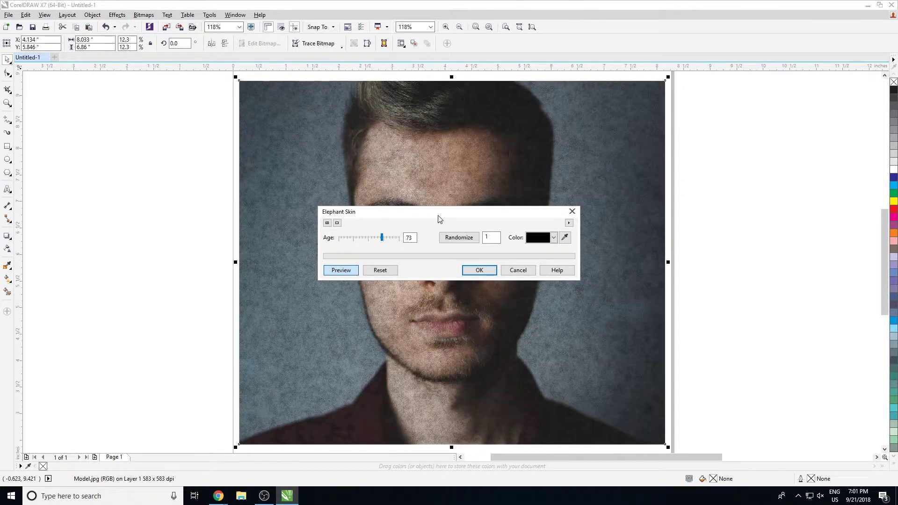
Step: Apply a randomized red Elephant Skin texture at age 49 to the portrait
click(517, 270)
drag(535, 277, 547, 284)
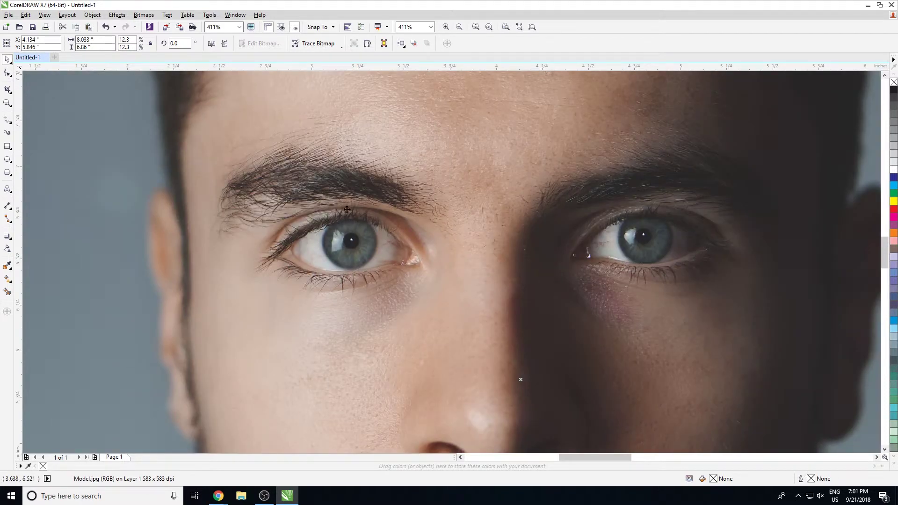
click(144, 15)
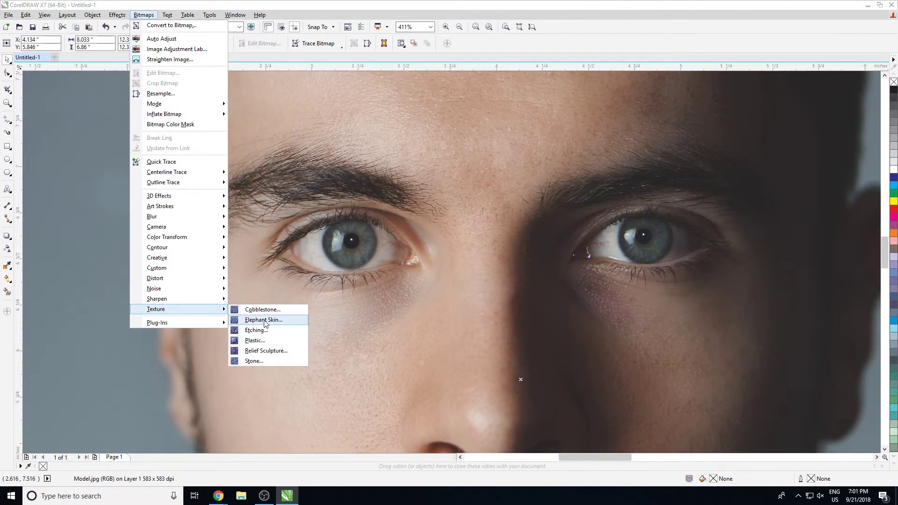
click(260, 317)
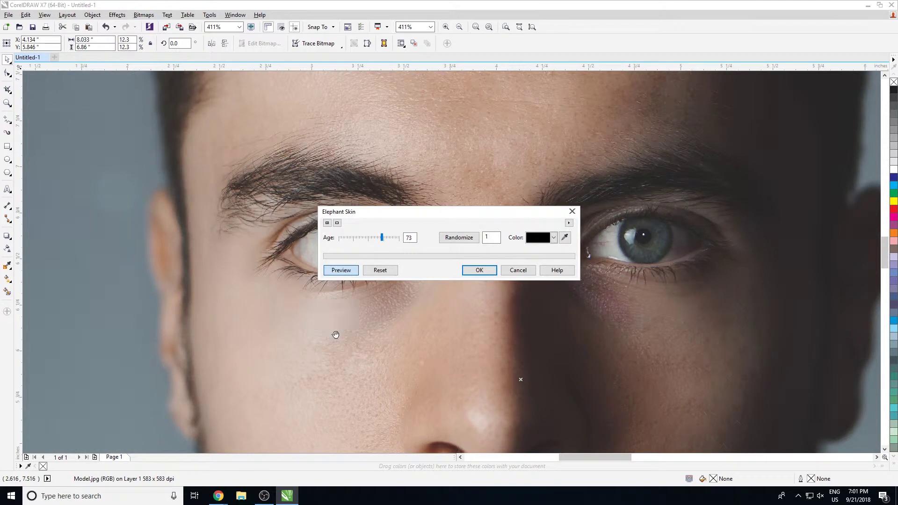
click(344, 239)
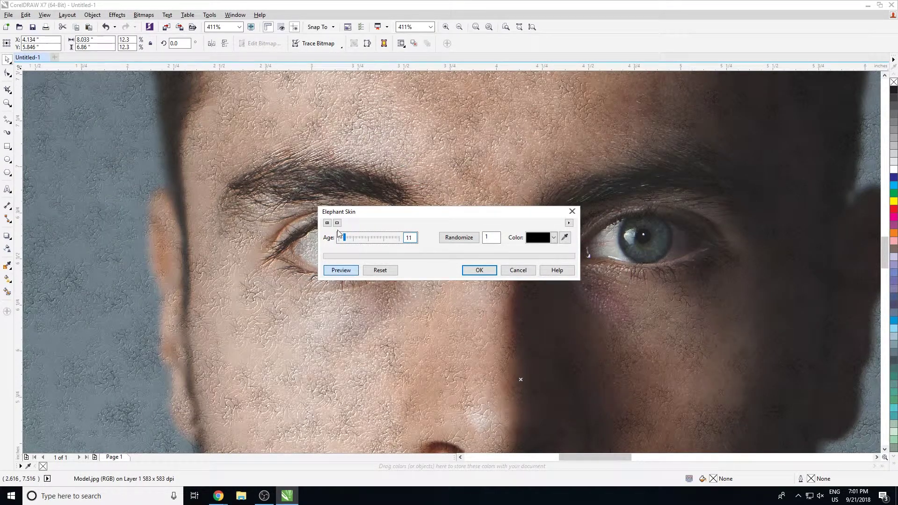
click(472, 241)
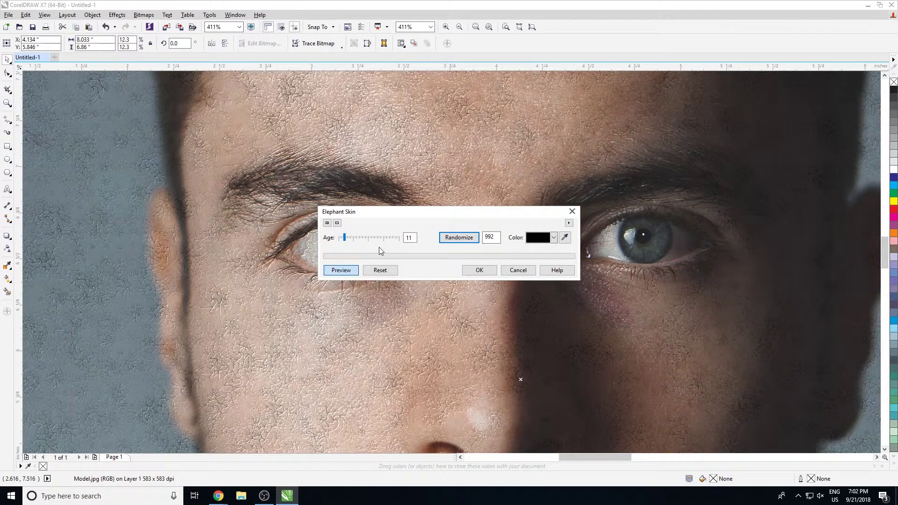
click(367, 239)
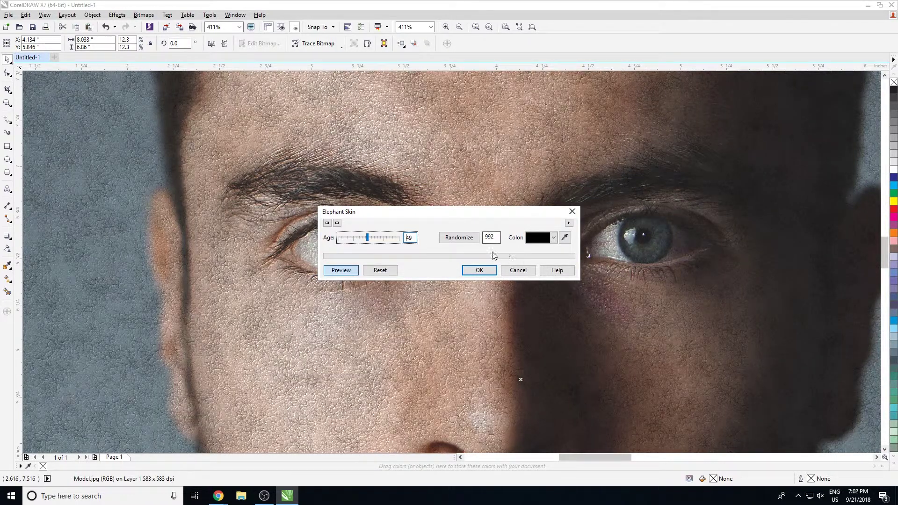
drag(506, 212, 682, 282)
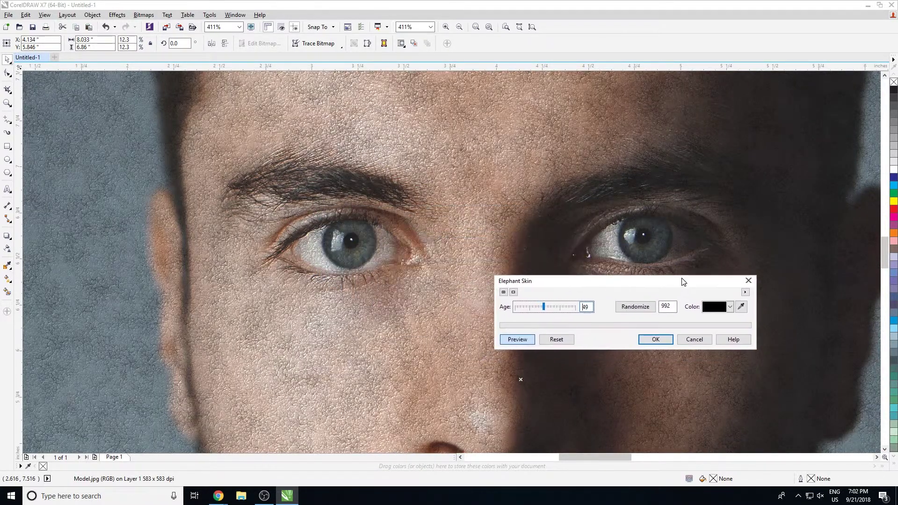
click(729, 307)
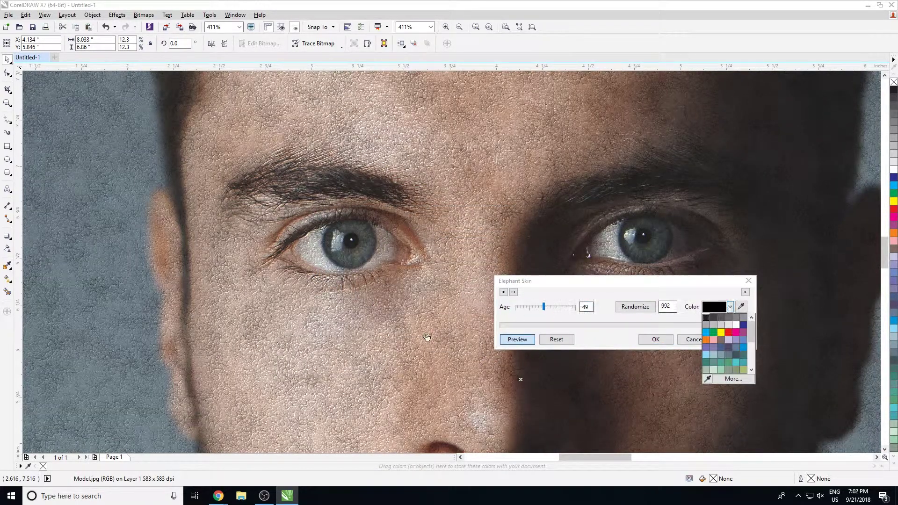
click(729, 333)
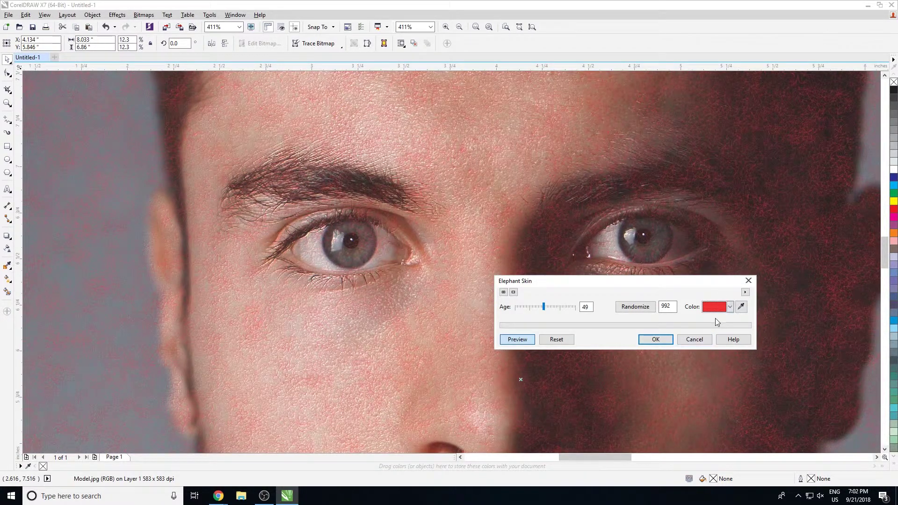
click(656, 339)
scroll(654, 343, down, 2)
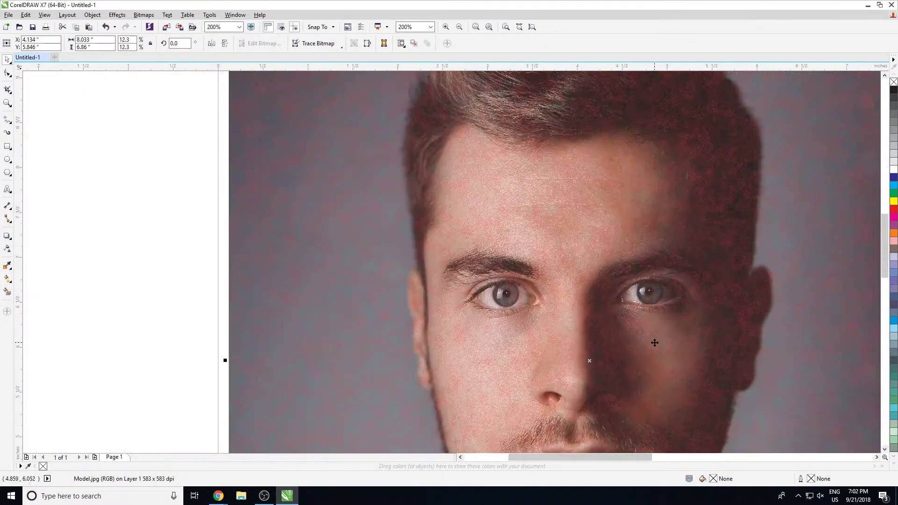
scroll(655, 343, down, 3)
scroll(488, 287, up, 4)
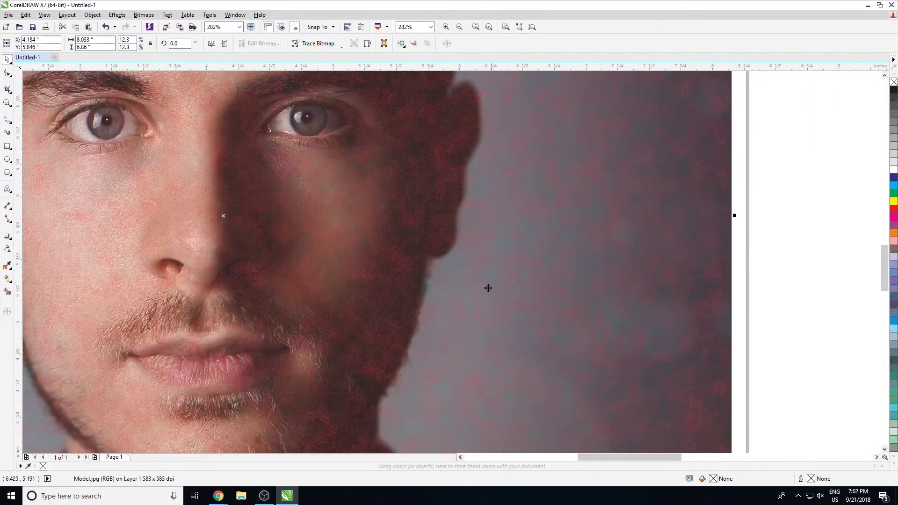
scroll(459, 203, up, 4)
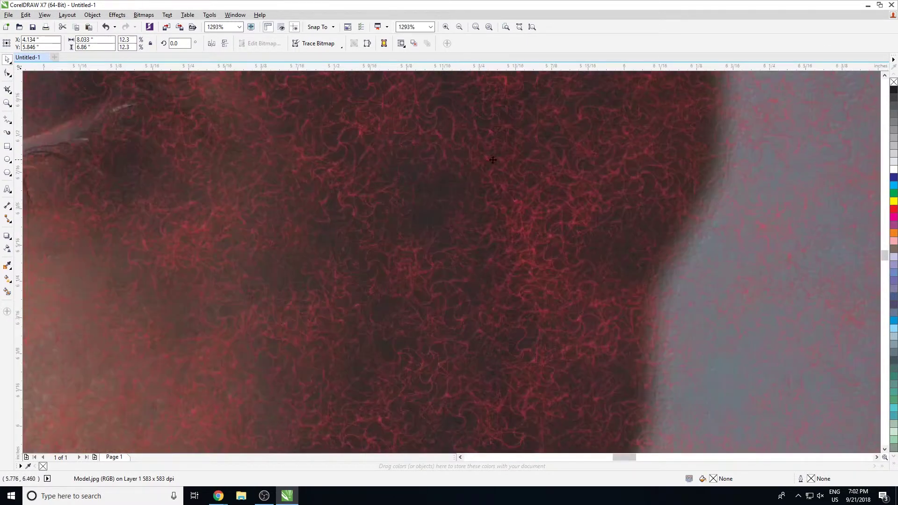
scroll(429, 187, down, 2)
scroll(445, 185, down, 2)
scroll(451, 187, down, 2)
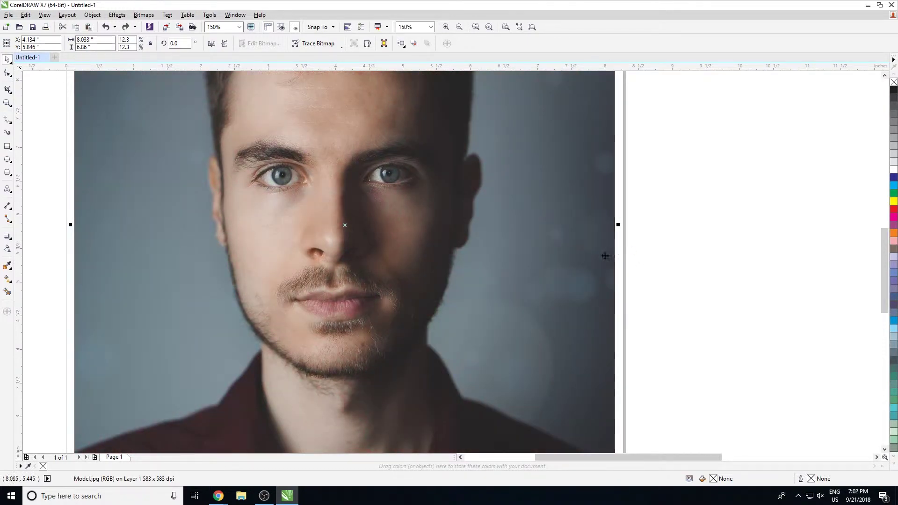
Step: Zoom into the nose area to inspect the red texture
drag(258, 184, 490, 297)
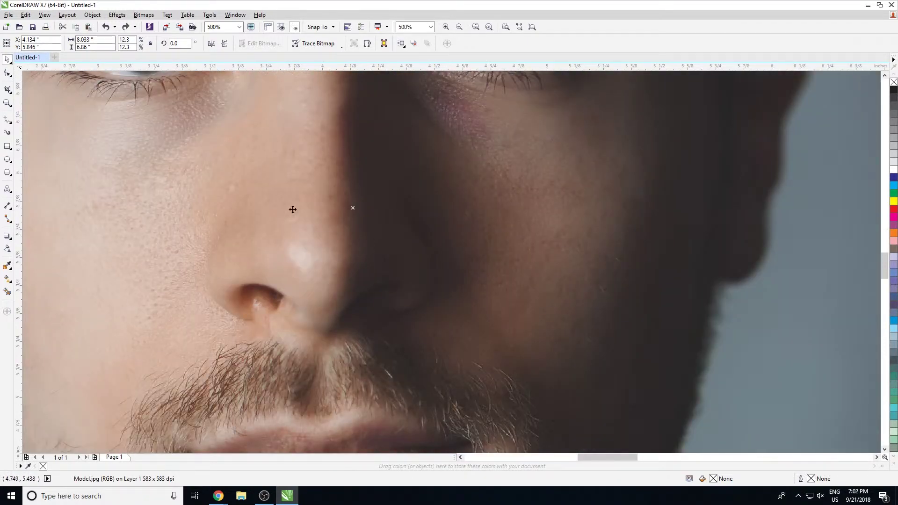
scroll(293, 209, down, 2)
Step: Apply a dark grey Elephant Skin texture with a new random pattern to the lower portrait
click(143, 15)
mouse_move(155, 309)
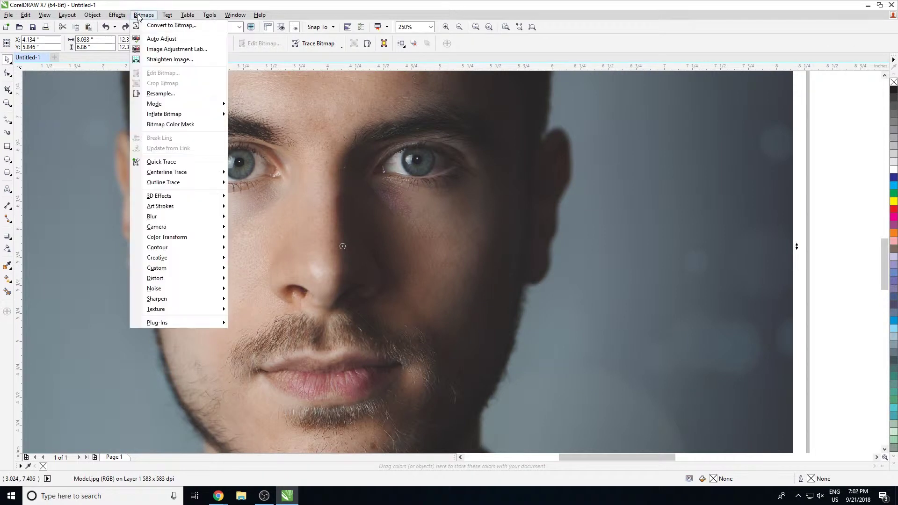
click(264, 320)
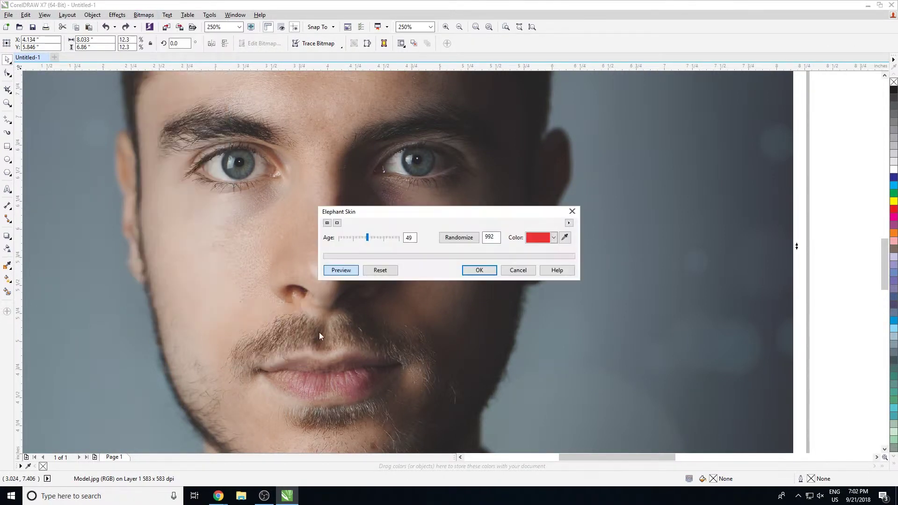
click(553, 237)
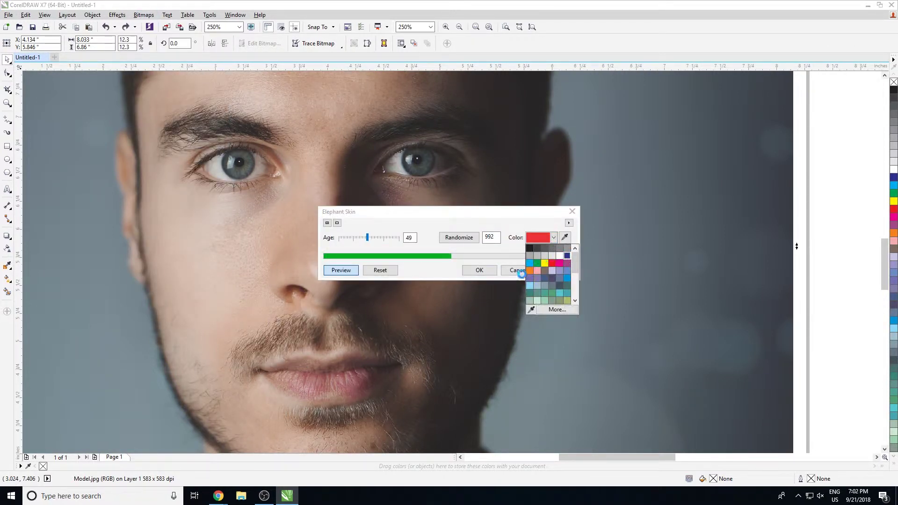
click(567, 255)
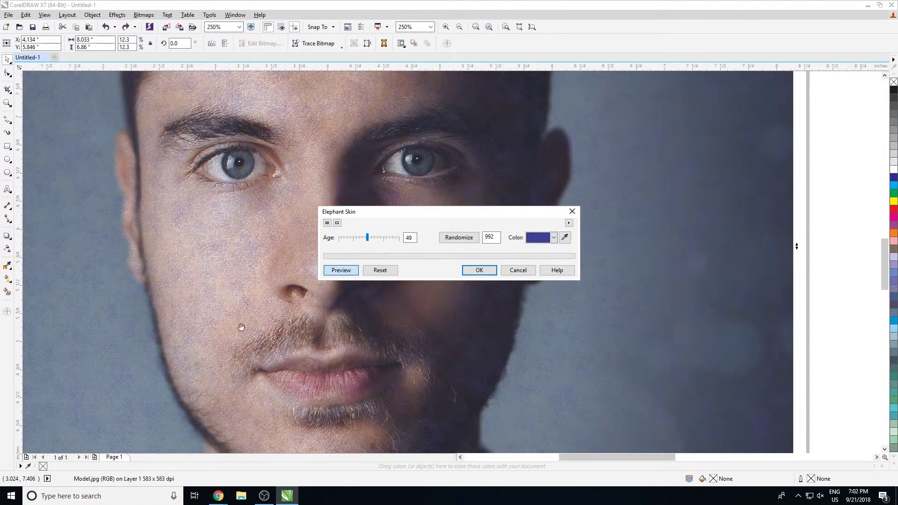
click(553, 238)
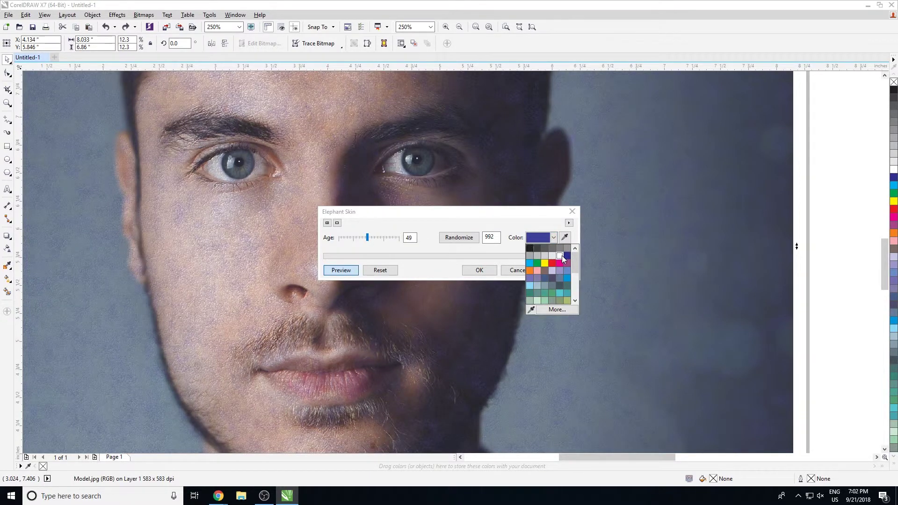
click(562, 256)
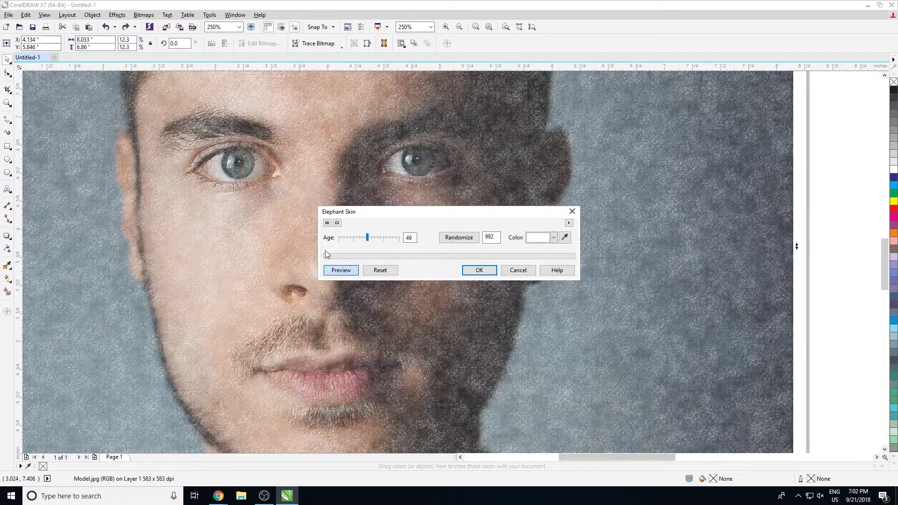
click(554, 237)
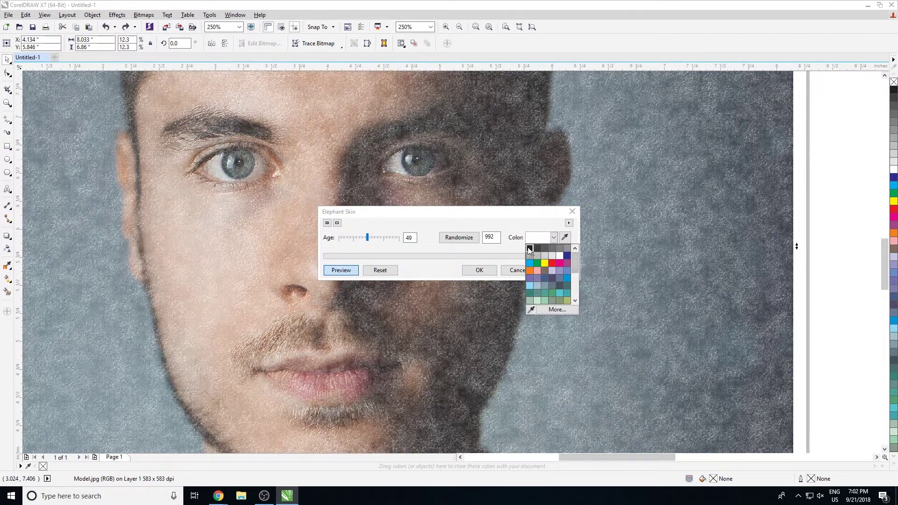
click(537, 250)
drag(490, 212, 526, 209)
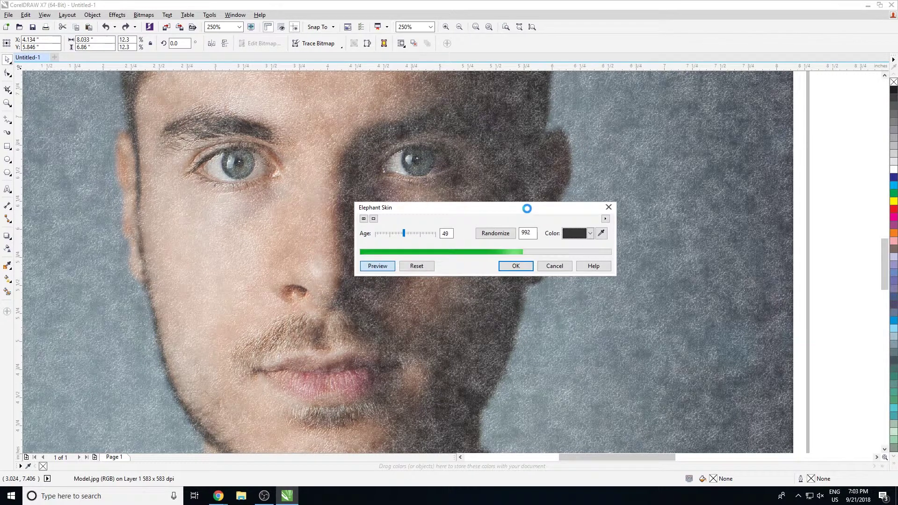
click(495, 233)
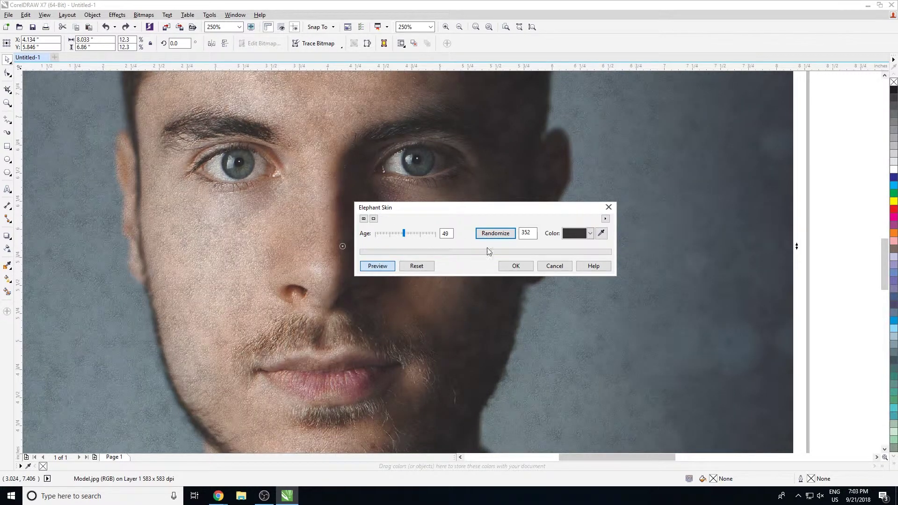
click(516, 266)
scroll(517, 261, down, 3)
scroll(400, 293, down, 2)
Step: Keep a copy below the right photo, then select and zoom to the plain bottom-left portrait
drag(404, 296, 577, 316)
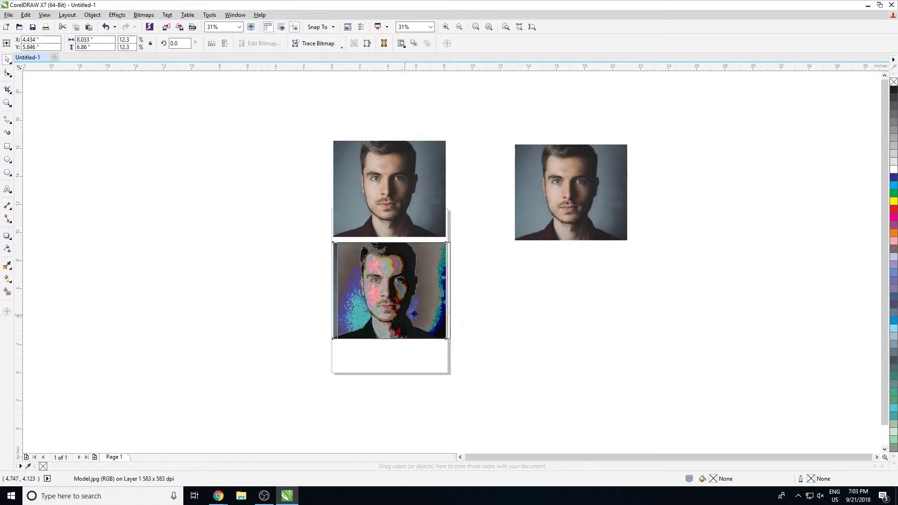
key(ctrl+z)
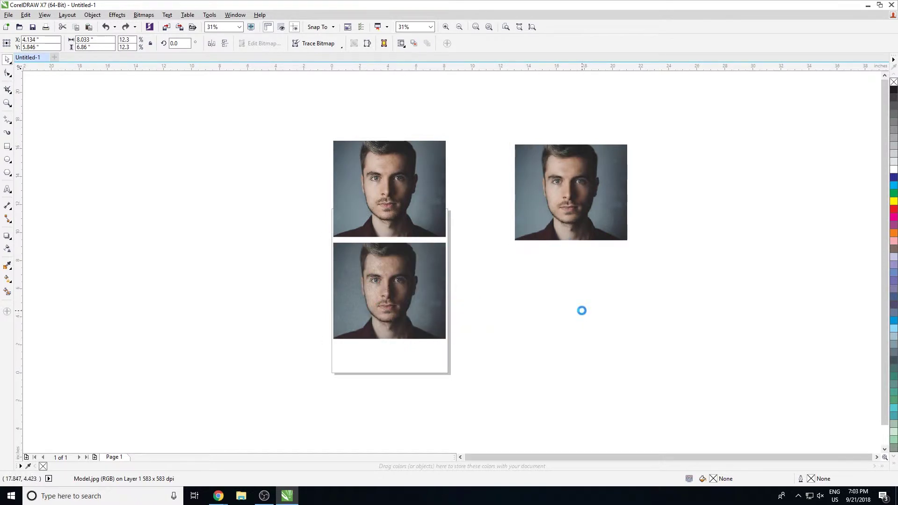
key(ctrl+z)
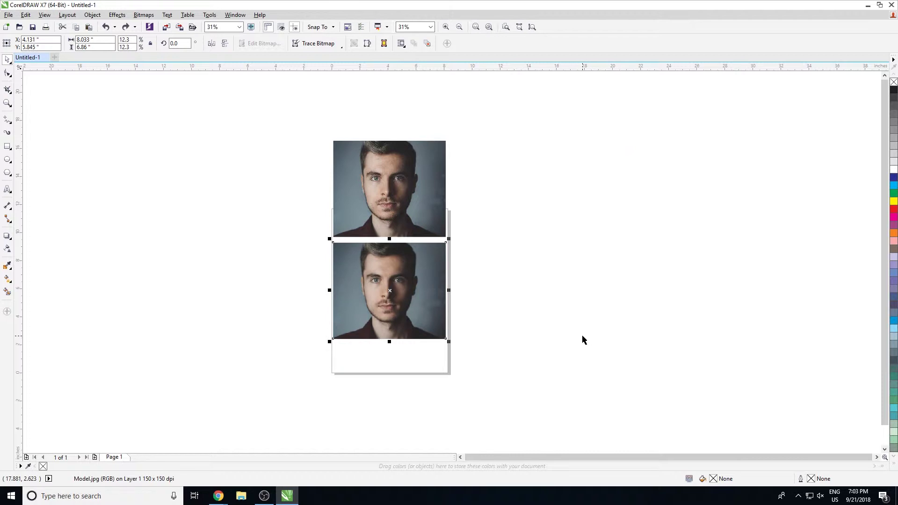
key(ctrl+shift+z)
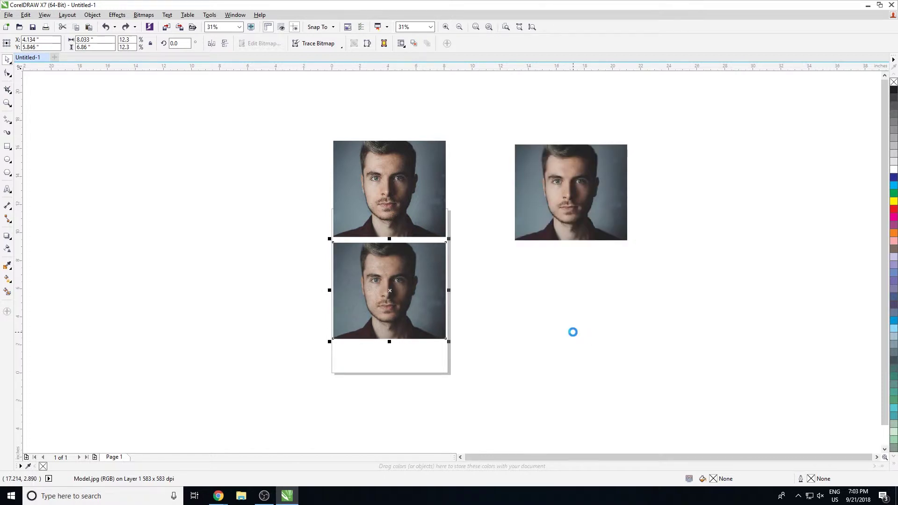
key(ctrl+shift+z)
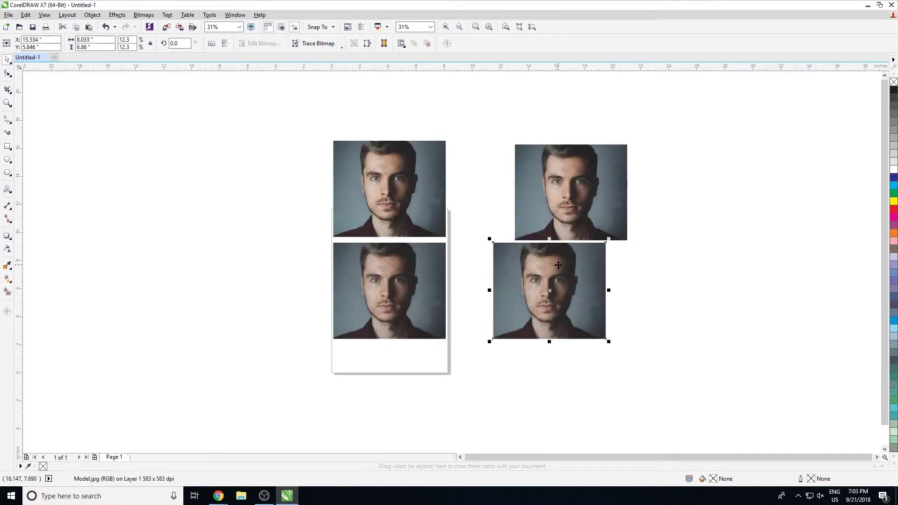
key(ctrl+z)
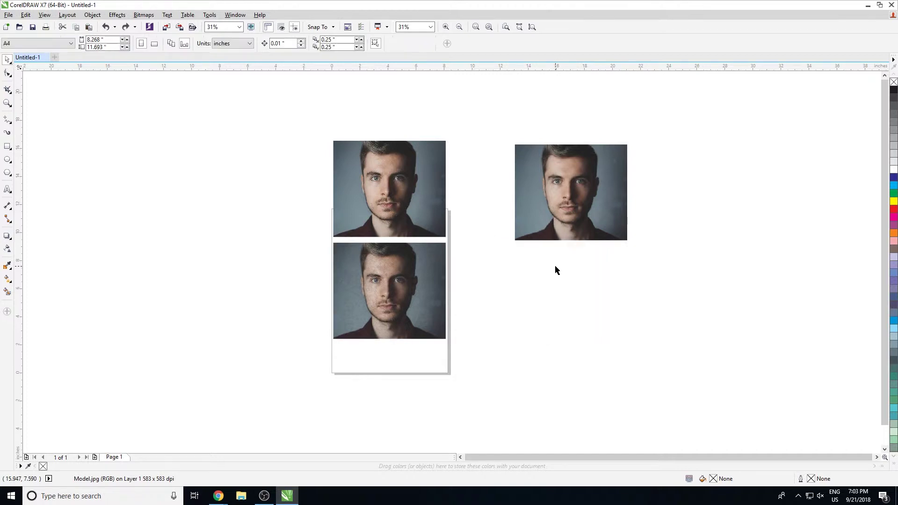
key(ctrl+shift+z)
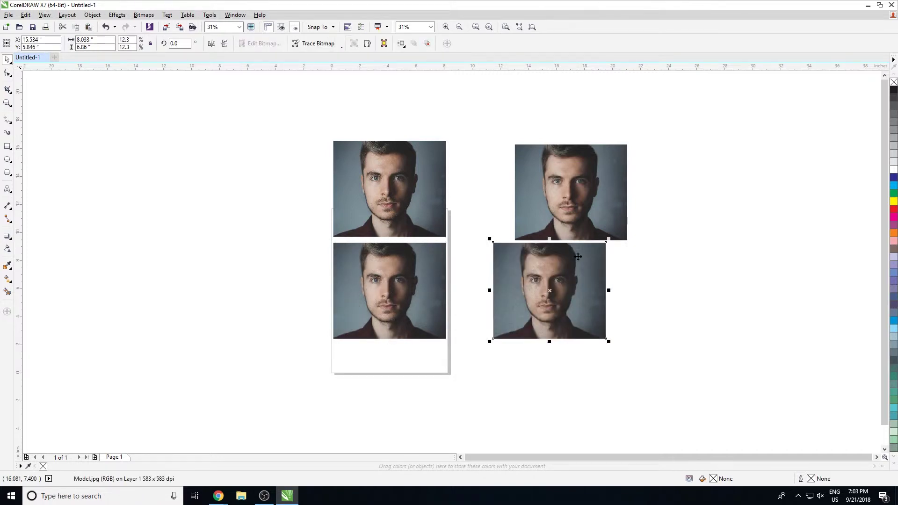
click(609, 258)
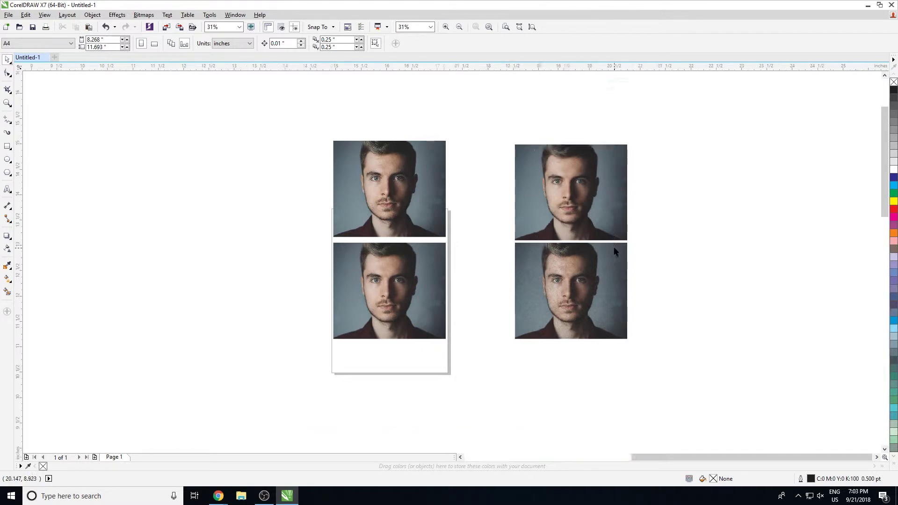
scroll(614, 246, up, 10)
scroll(454, 288, down, 3)
scroll(454, 282, down, 3)
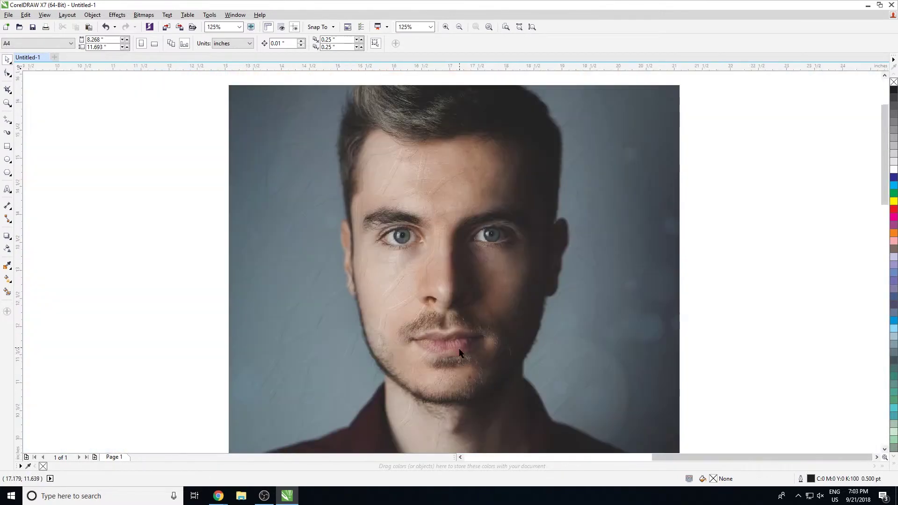
scroll(456, 281, down, 2)
scroll(487, 272, up, 4)
scroll(421, 196, down, 3)
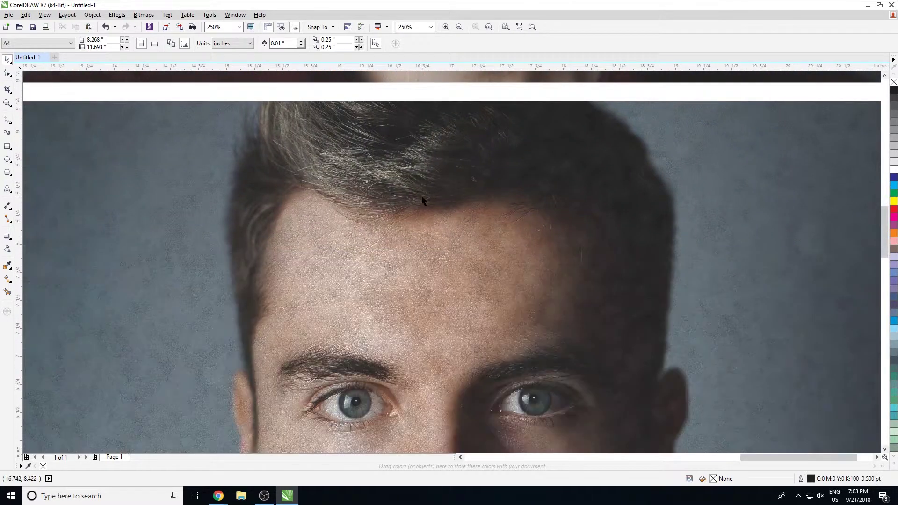
scroll(422, 196, down, 3)
click(283, 329)
key(shift+F2)
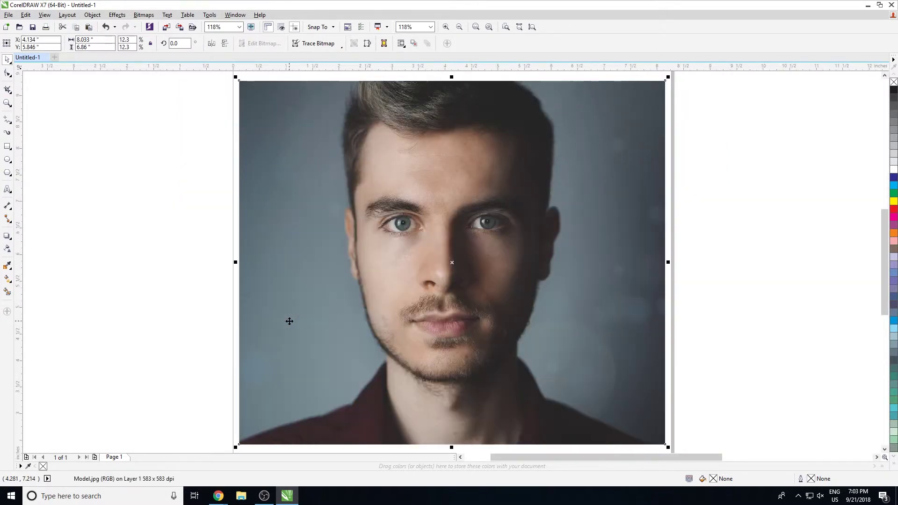
Step: Preview the Etching texture settings, then cancel them
click(168, 15)
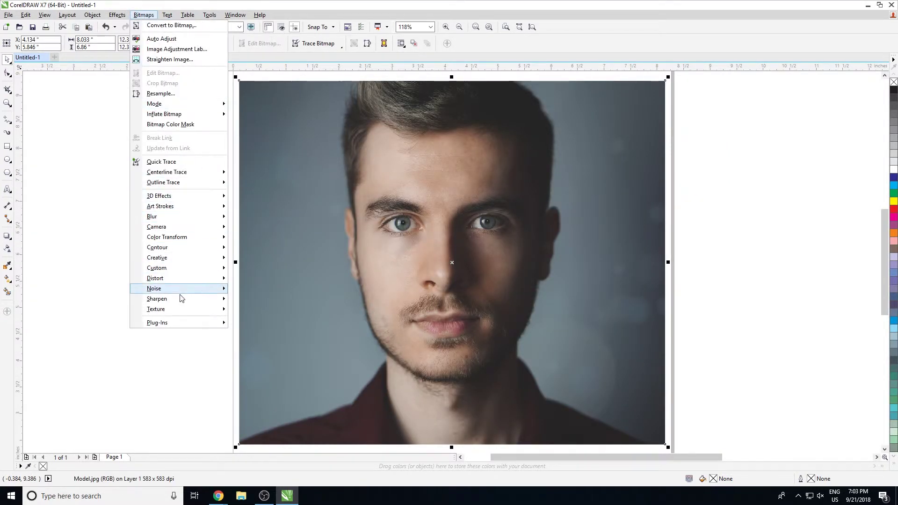
mouse_move(155, 309)
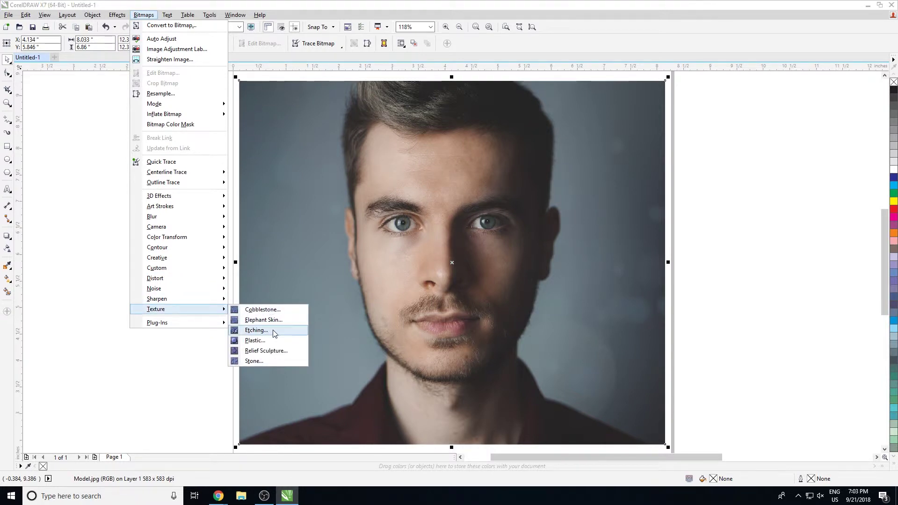
click(255, 330)
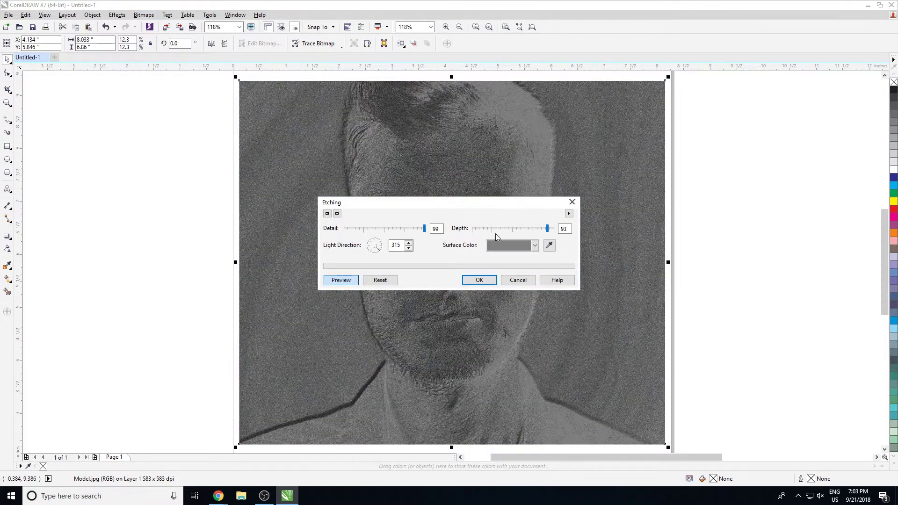
click(493, 229)
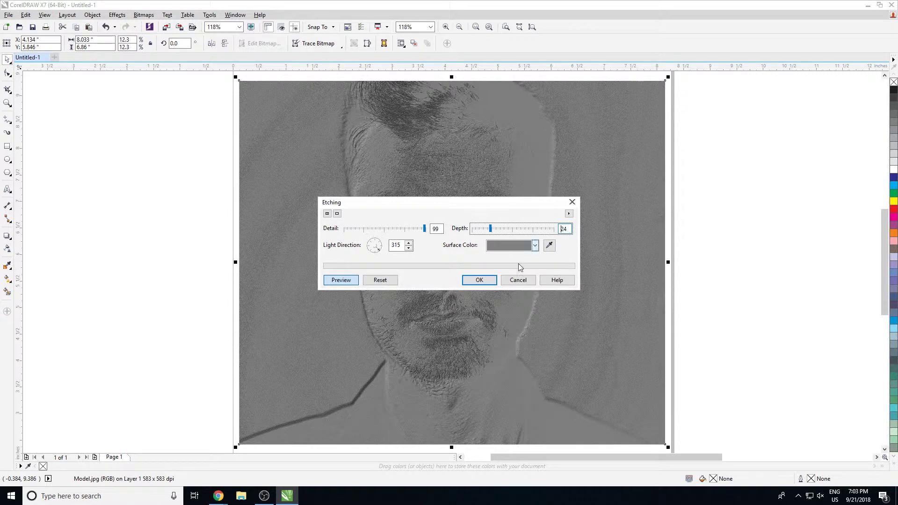
click(519, 280)
scroll(441, 233, up, 3)
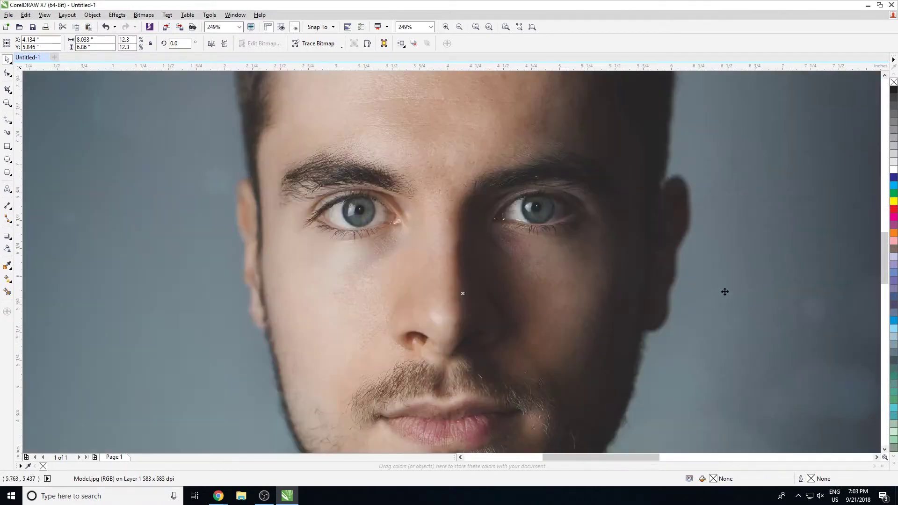
Step: Etch the bottom-left copy at detail 100 and depth 100, then view all four photos
click(143, 15)
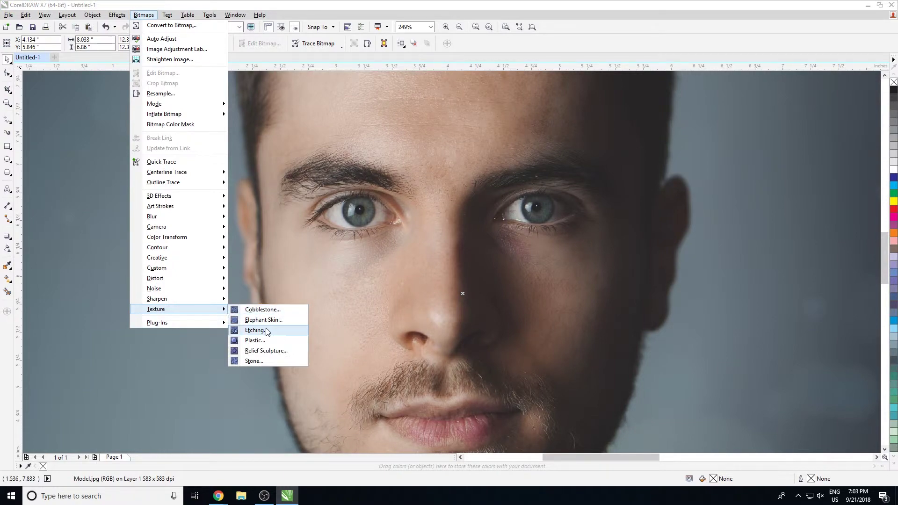
mouse_move(155, 309)
click(269, 330)
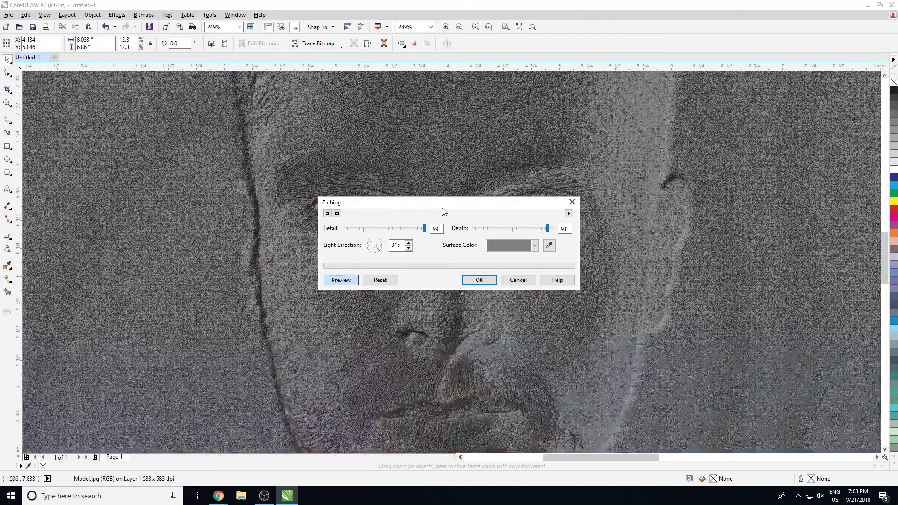
drag(443, 208, 593, 251)
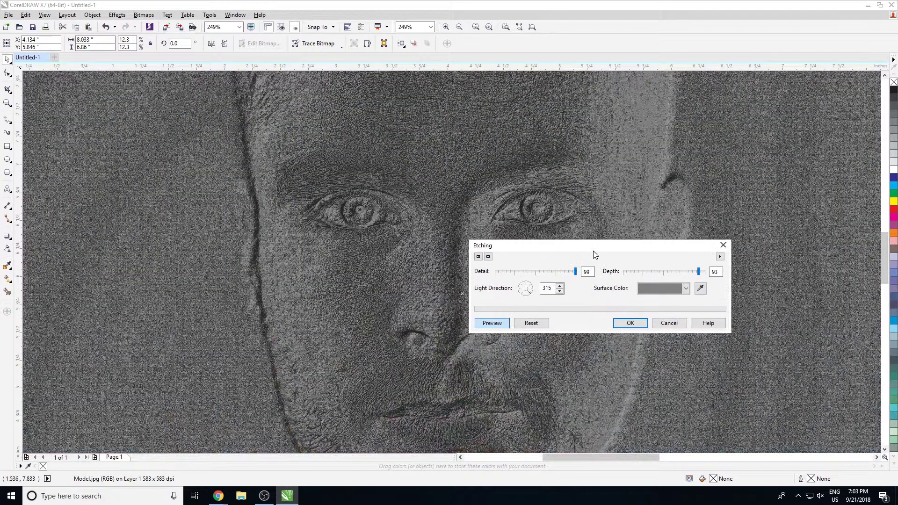
drag(576, 272, 586, 267)
click(576, 272)
drag(699, 275, 623, 274)
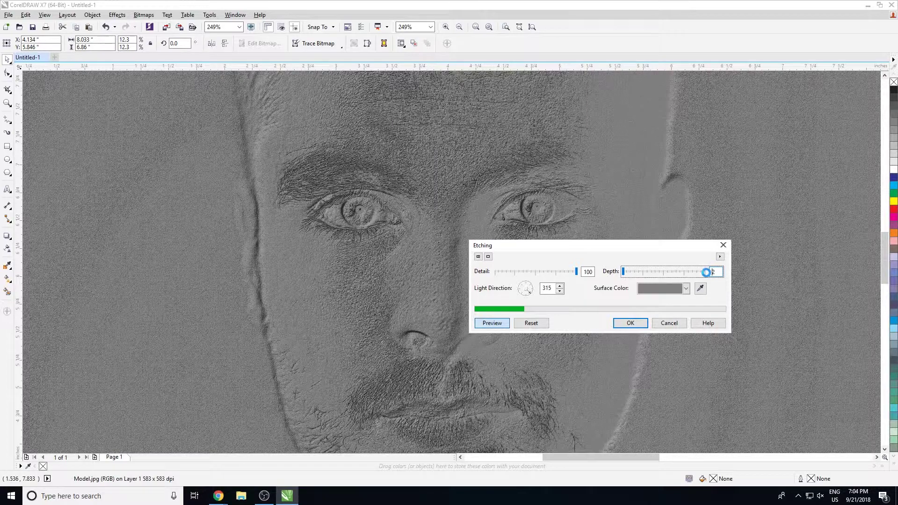
click(706, 272)
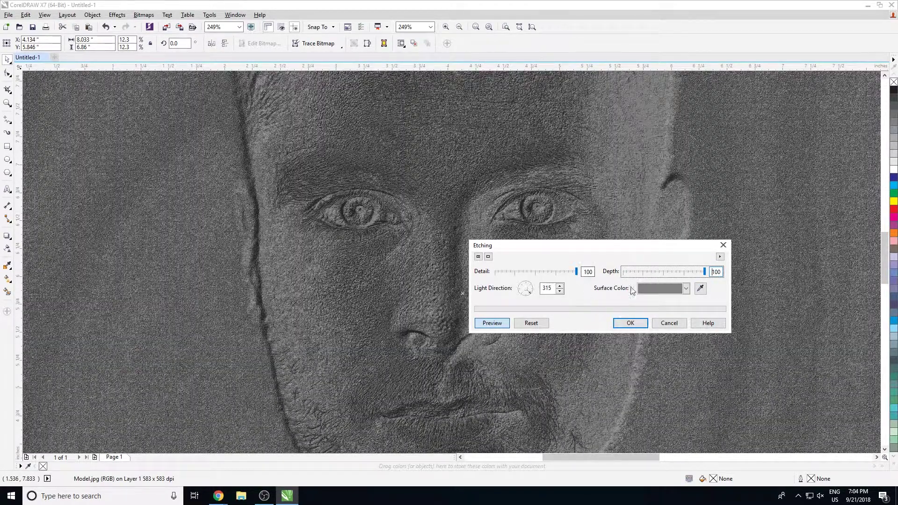
click(630, 323)
key(F4)
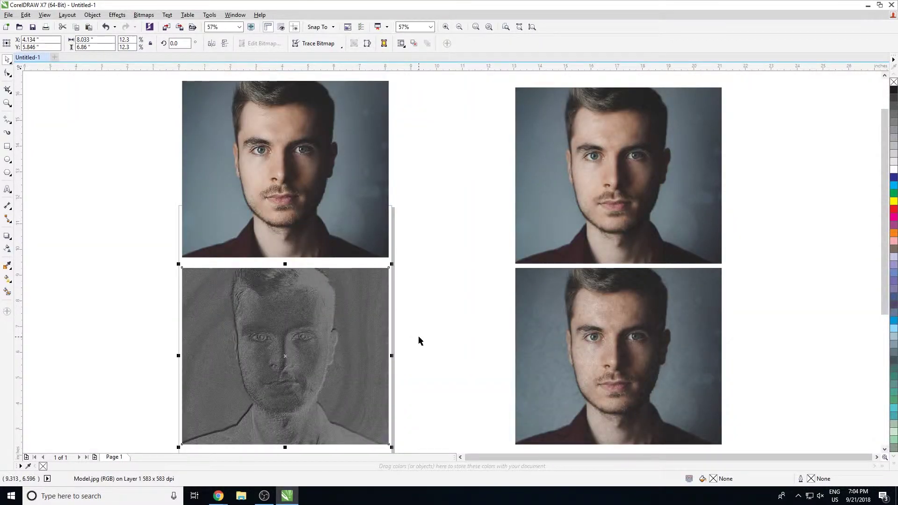
key(ctrl+z)
key(ctrl+z)
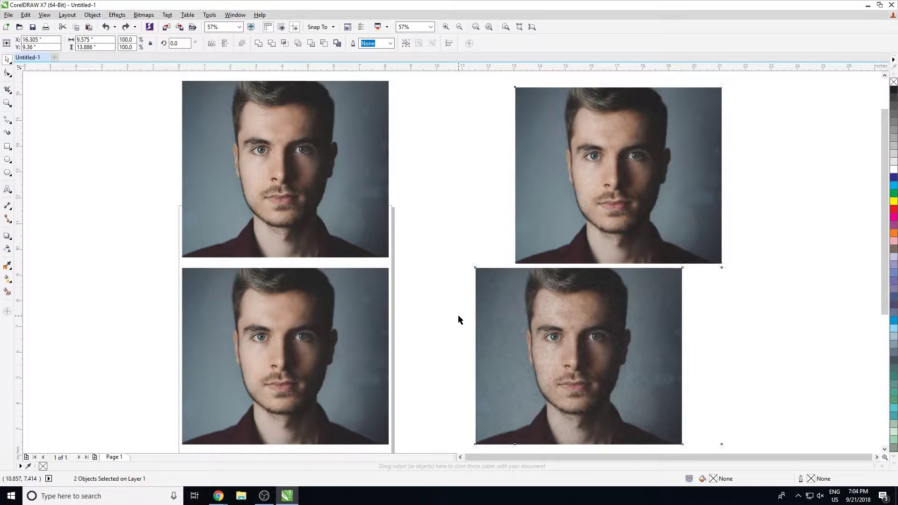
key(ctrl+shift+z)
key(ctrl+shift+z)
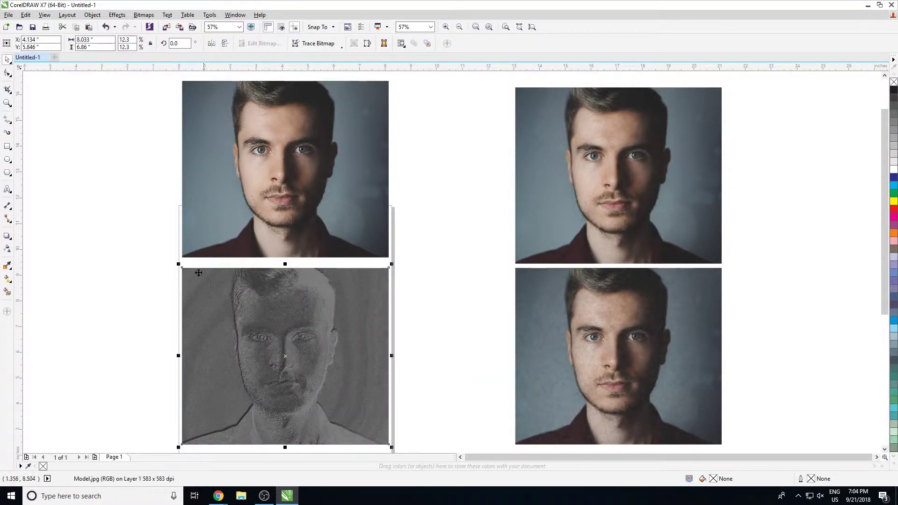
Step: Set the etched copy's transparency merge mode to Overlay, then deselect it
key(shift+F2)
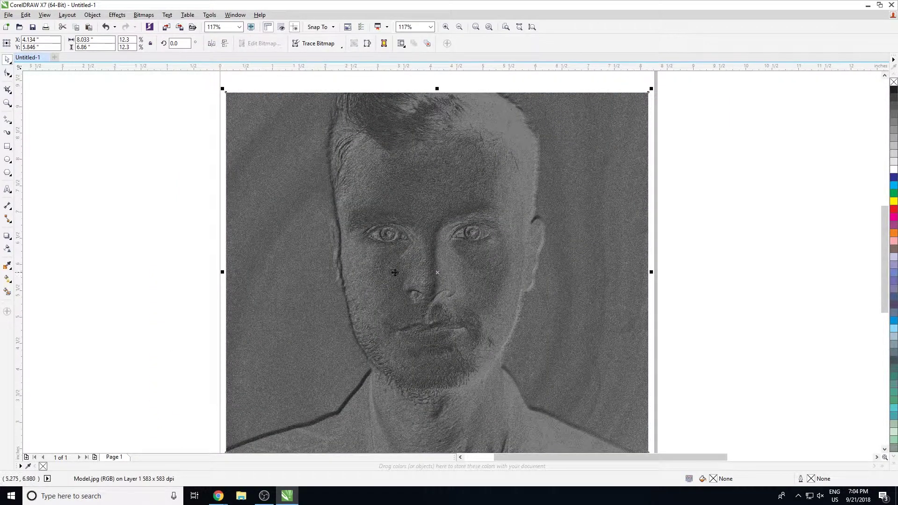
click(7, 251)
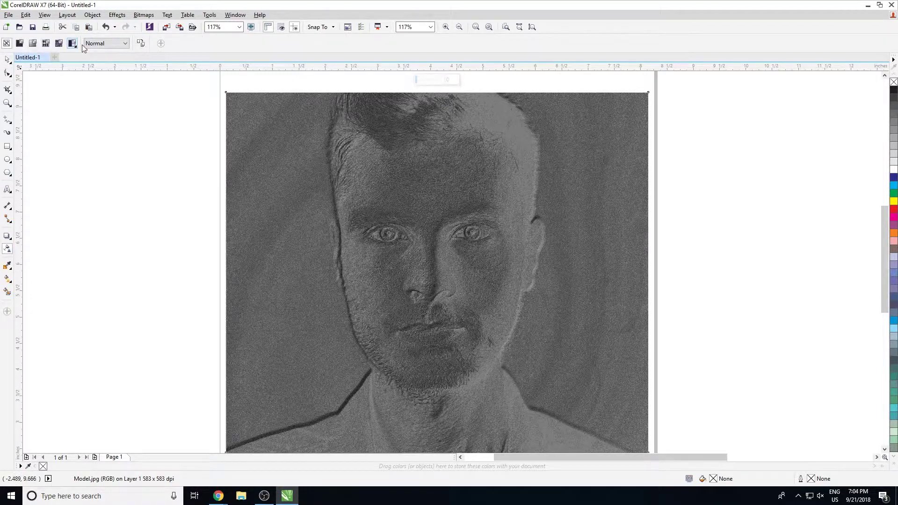
click(98, 44)
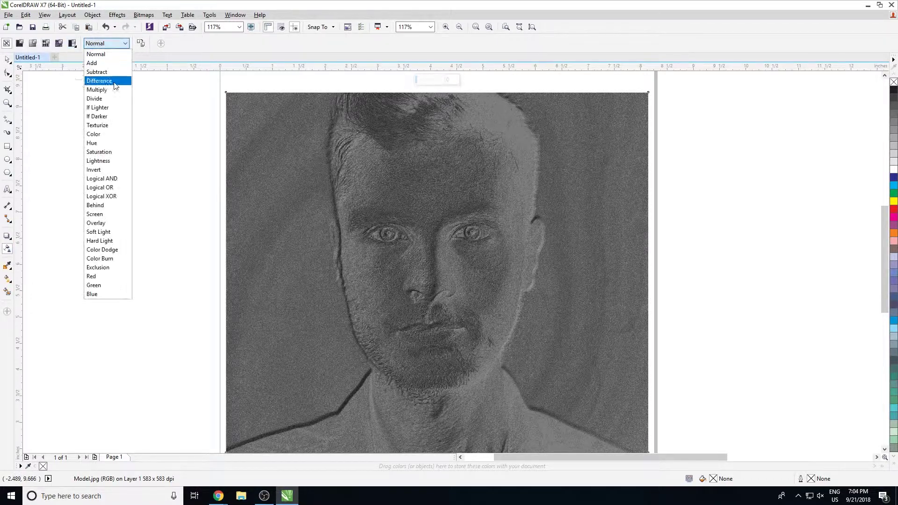
click(97, 223)
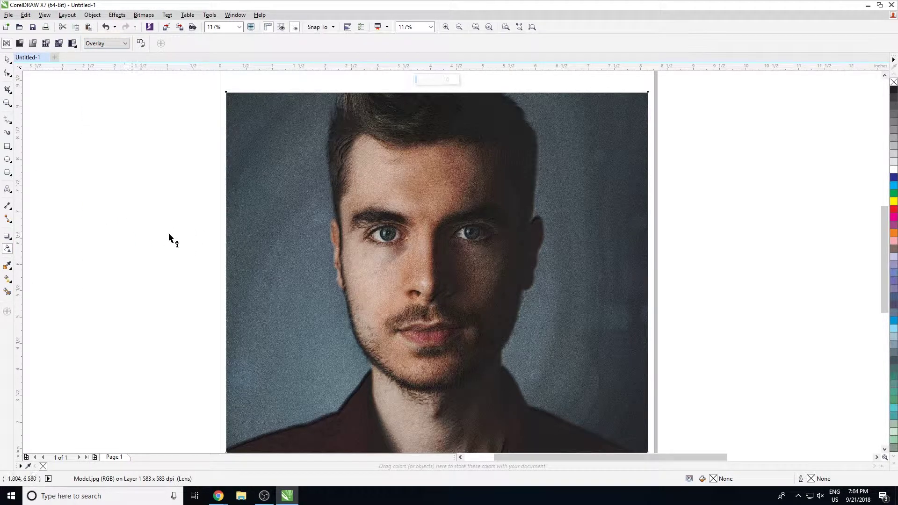
key(alt+Down)
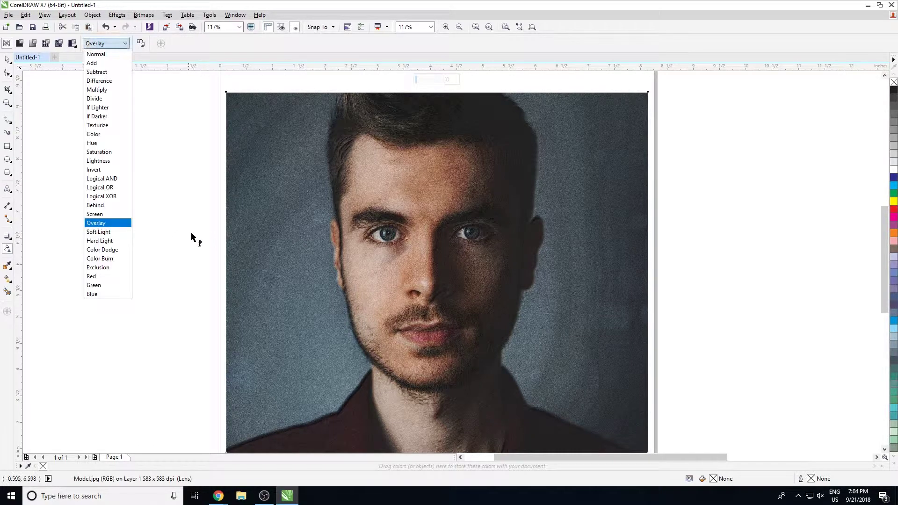
key(Escape)
click(67, 140)
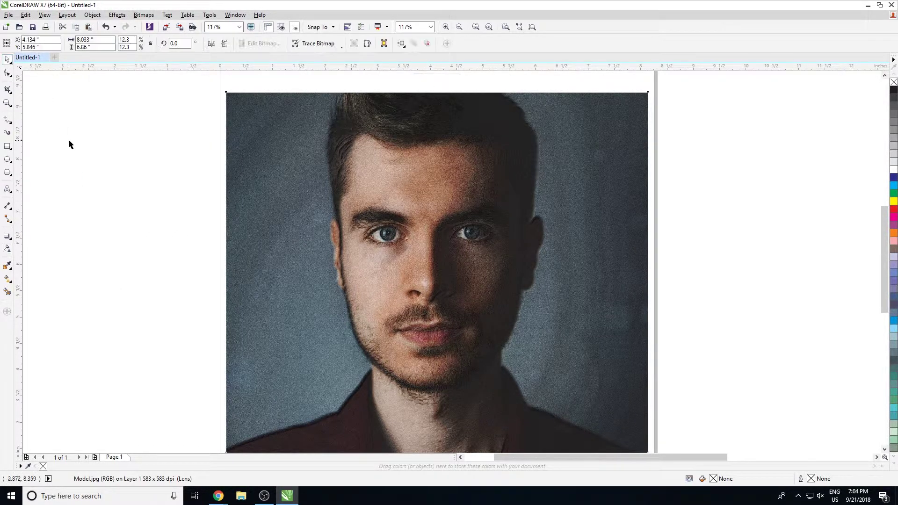
scroll(389, 198, up, 3)
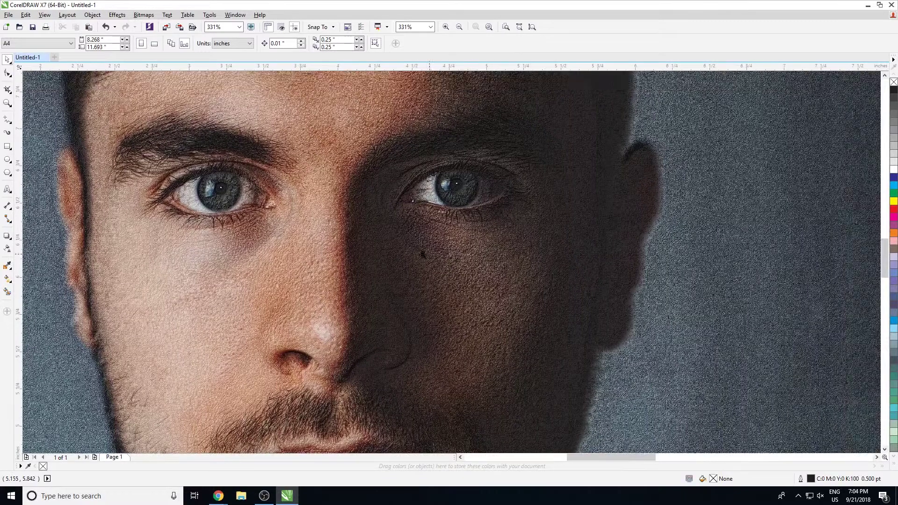
scroll(381, 251, down, 2)
scroll(358, 267, up, 4)
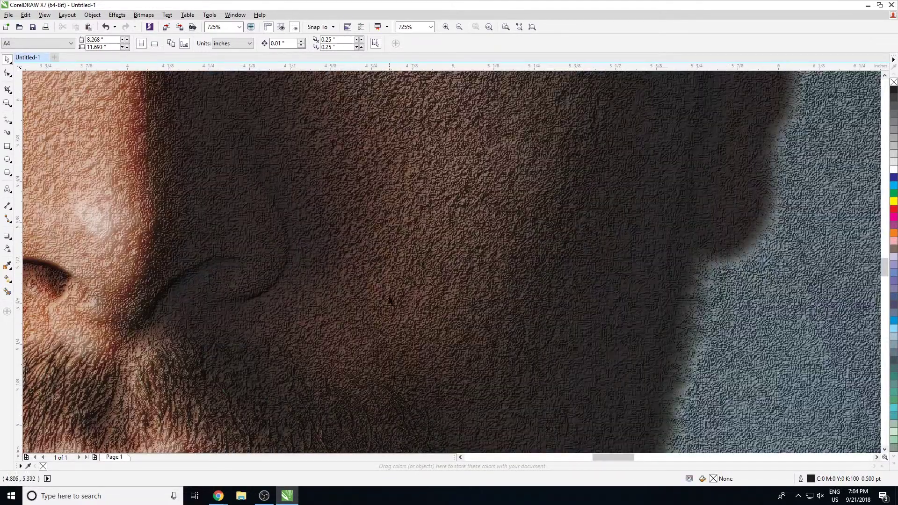
Step: Undo the etched texture on the zoomed-in right cheek and reopen the bitmap effects list
key(ctrl+z)
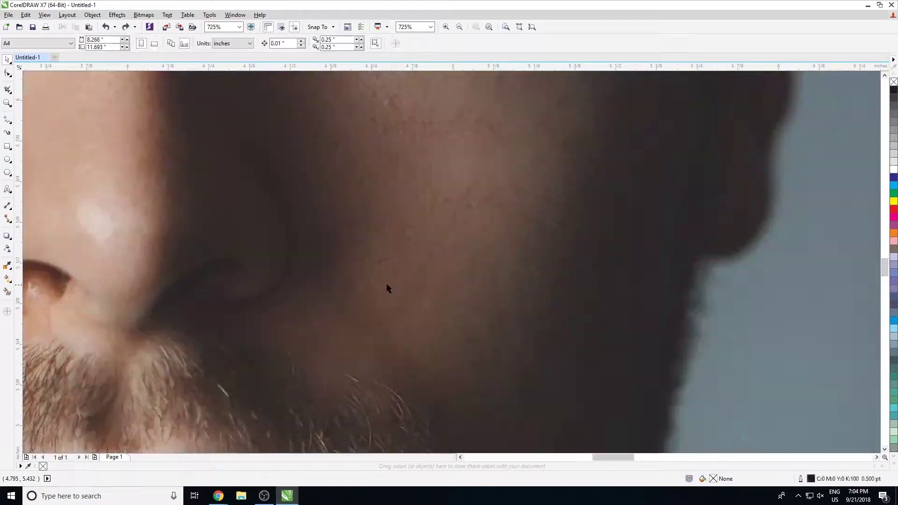
click(209, 15)
mouse_move(144, 15)
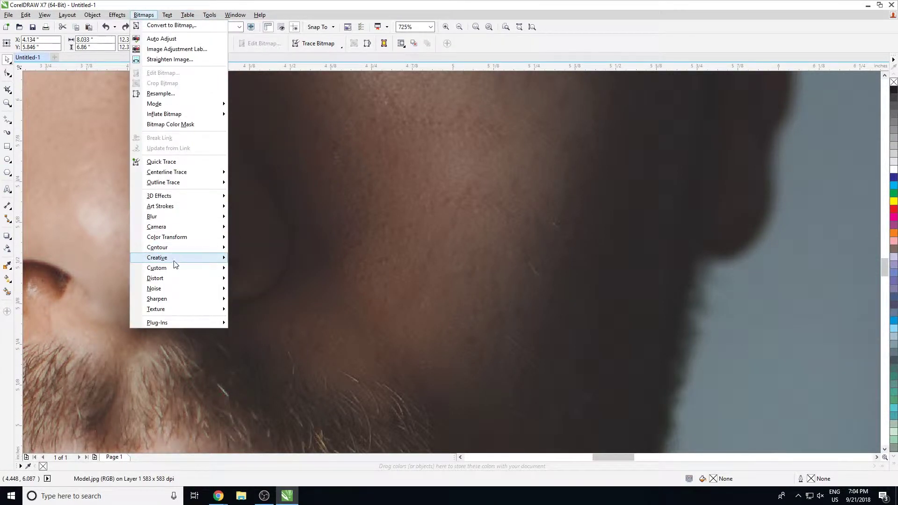
mouse_move(156, 309)
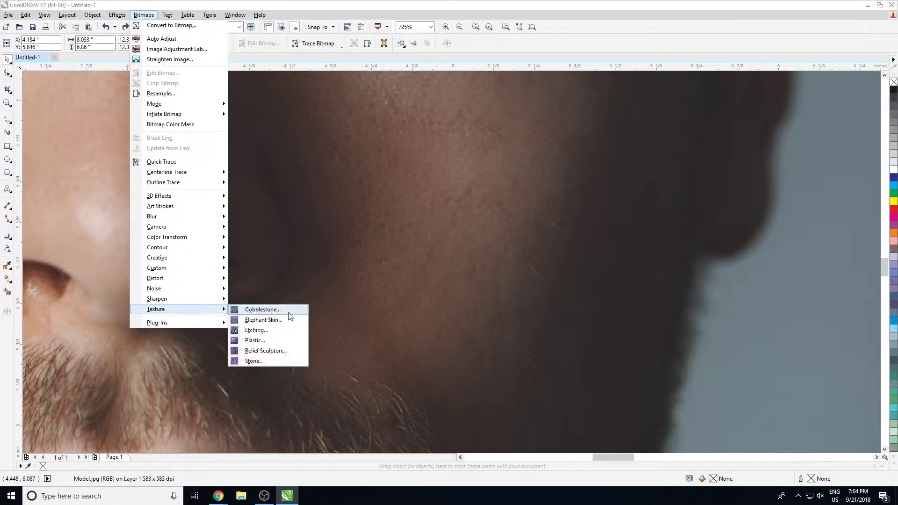
Step: Apply Etching to the bottom-left portrait copy with detail 99 and depth 52
click(275, 332)
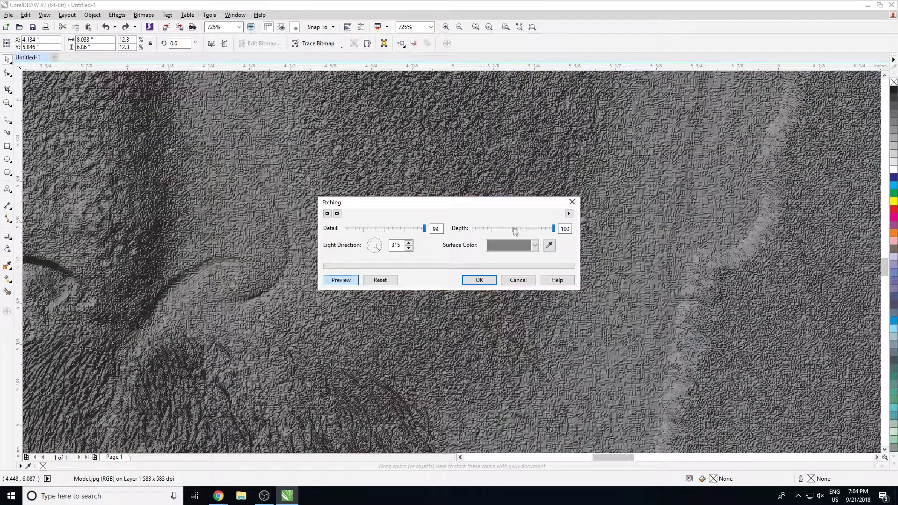
click(520, 227)
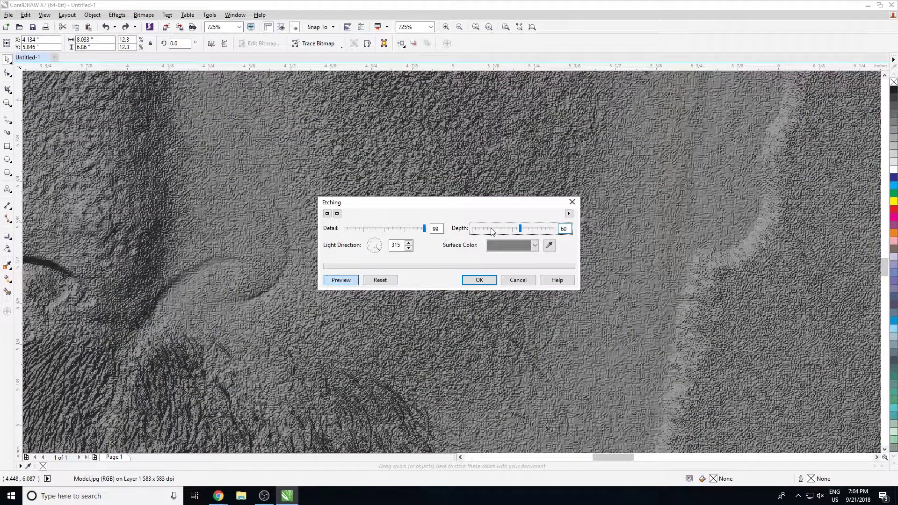
click(406, 229)
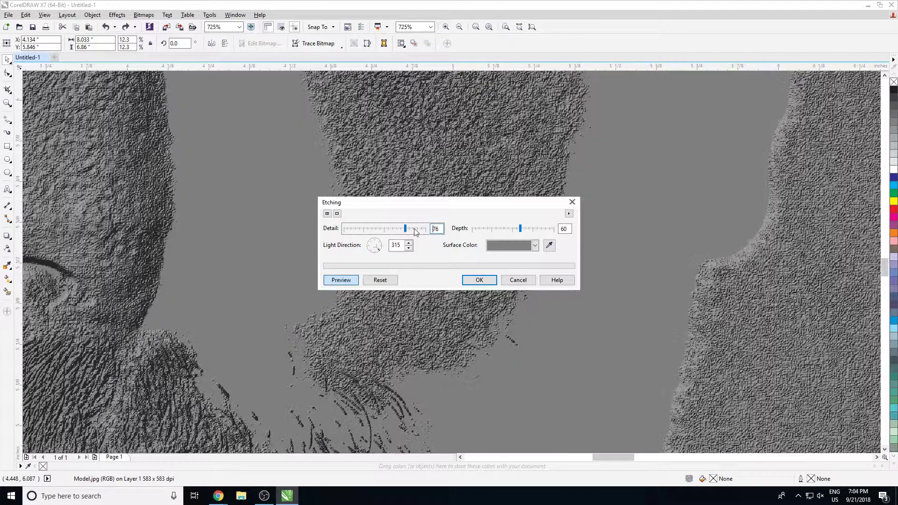
click(419, 233)
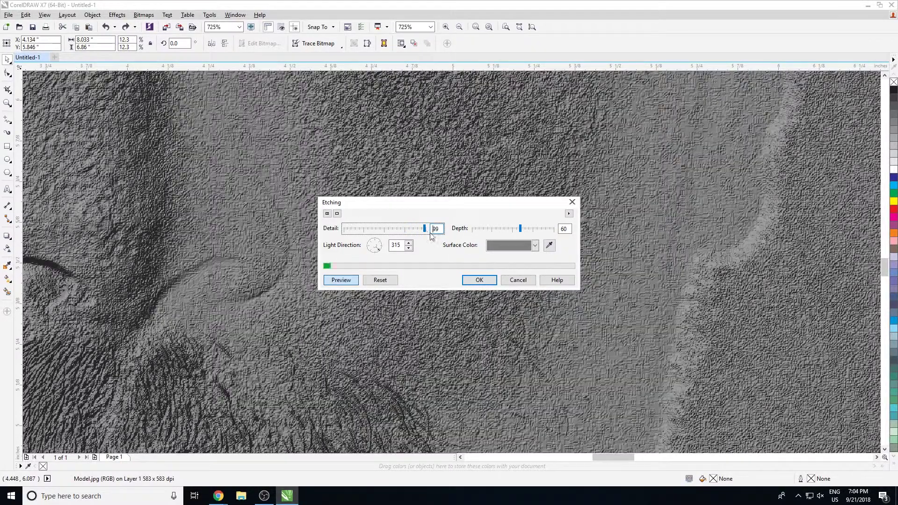
drag(520, 229, 510, 229)
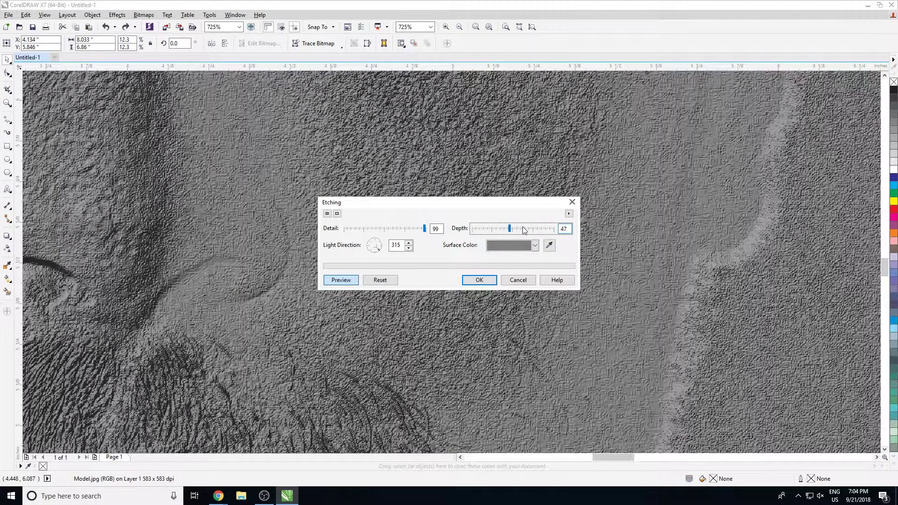
click(523, 230)
click(478, 229)
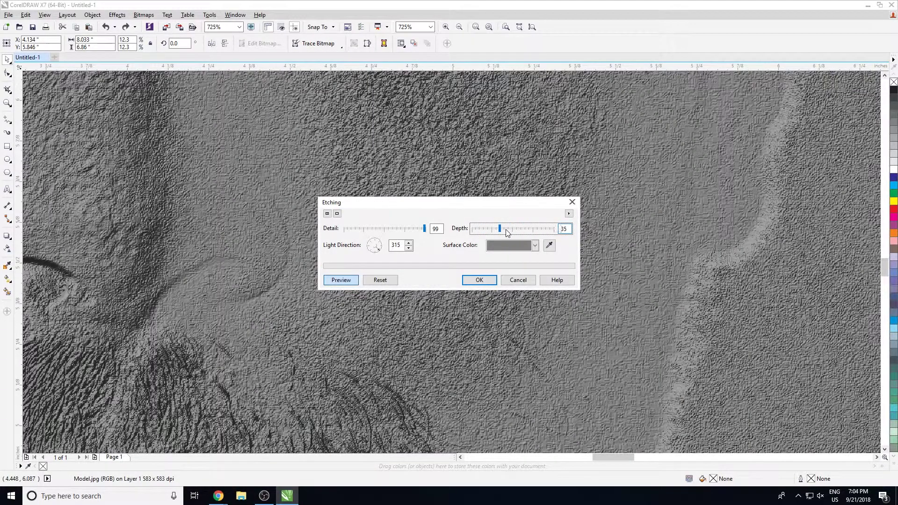
click(514, 232)
click(475, 279)
Step: Show all four photos, compare against the unetched copy, and give the etched copy Overlay transparency
key(F4)
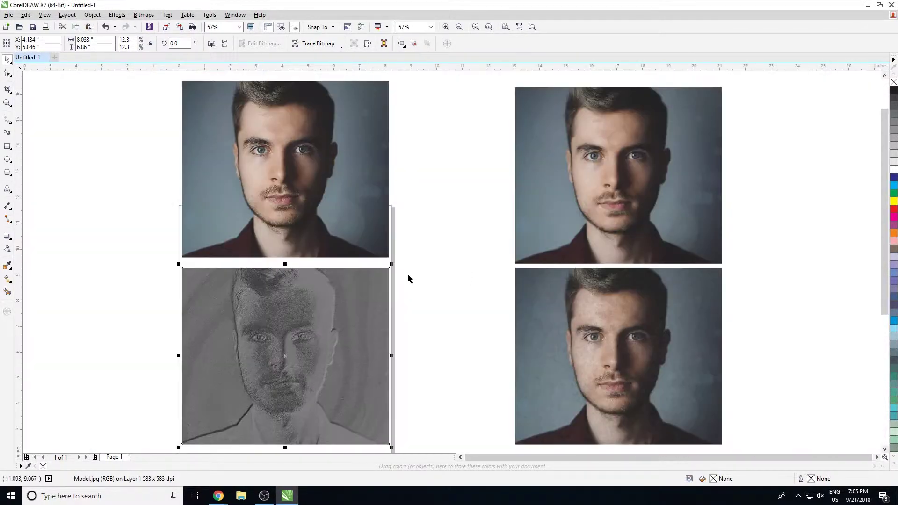
key(ctrl+z)
key(ctrl+z)
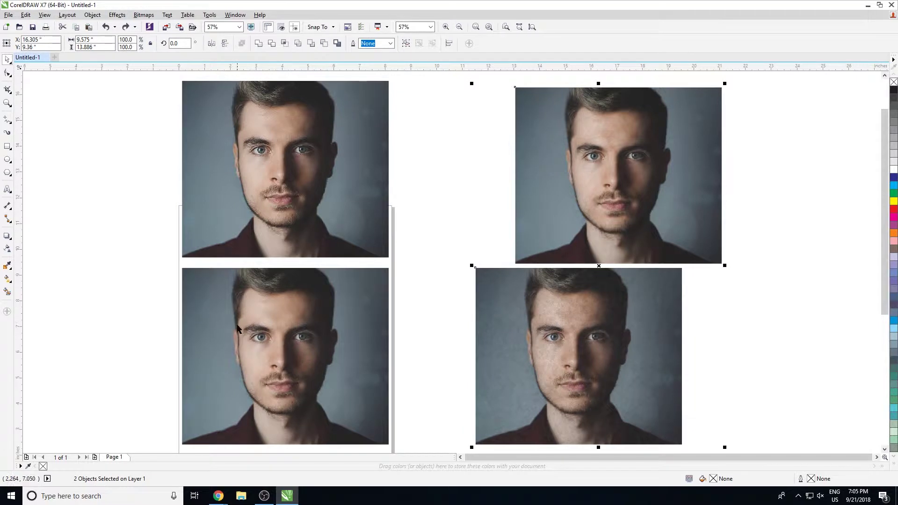
key(ctrl+shift+z)
key(ctrl+shift+z)
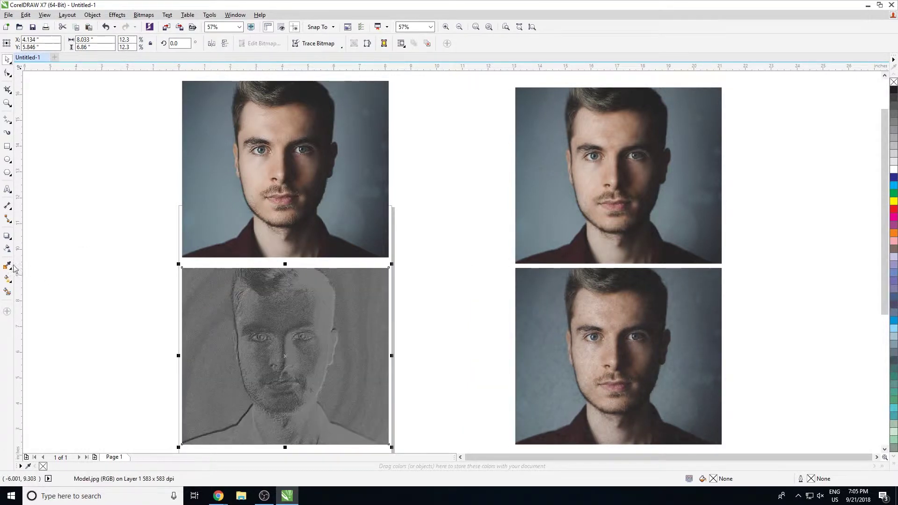
click(7, 248)
click(105, 44)
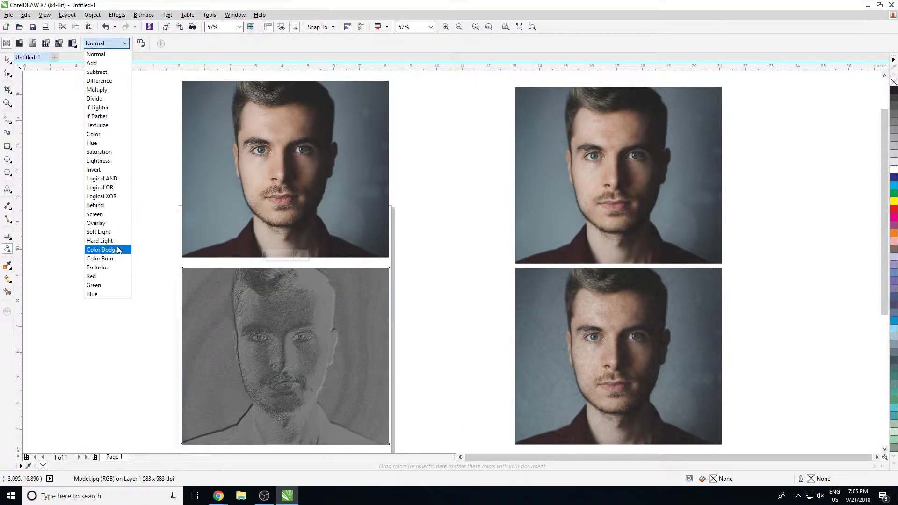
click(112, 223)
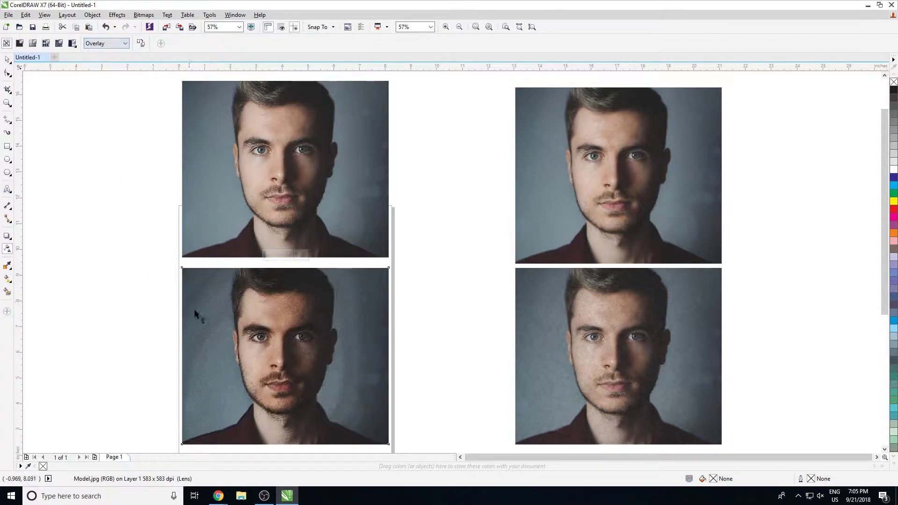
Step: Try and undo a gradient transparency, then deselect and drag over the etched copy
drag(152, 255, 358, 411)
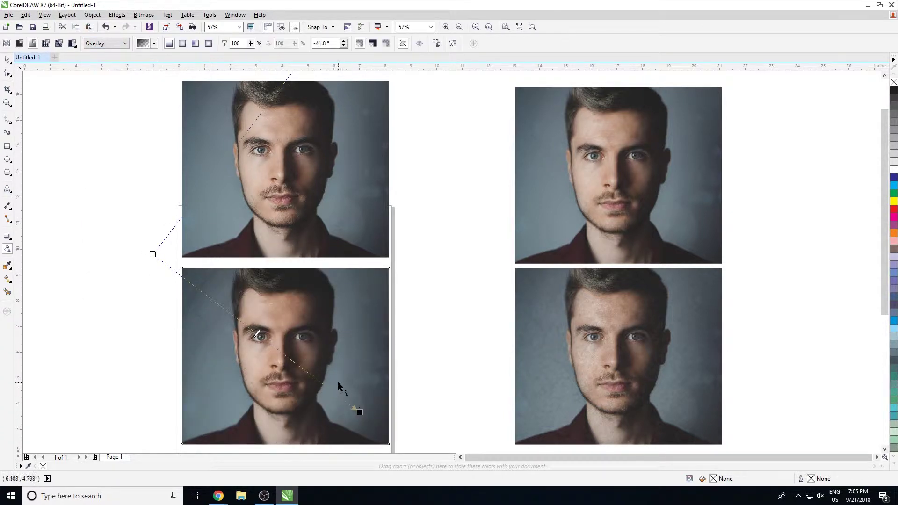
key(ctrl+z)
click(8, 59)
click(86, 186)
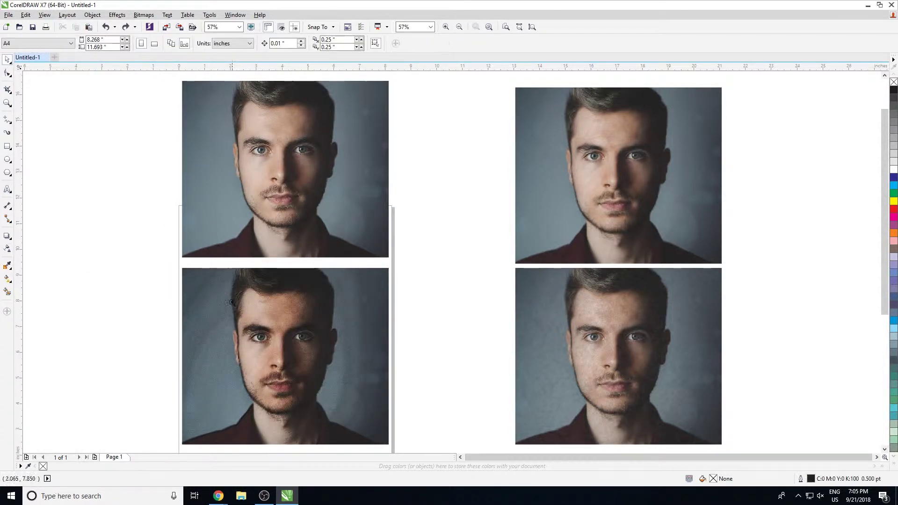
mouse_move(221, 274)
mouse_down()
mouse_move(377, 433)
mouse_move(366, 373)
mouse_up()
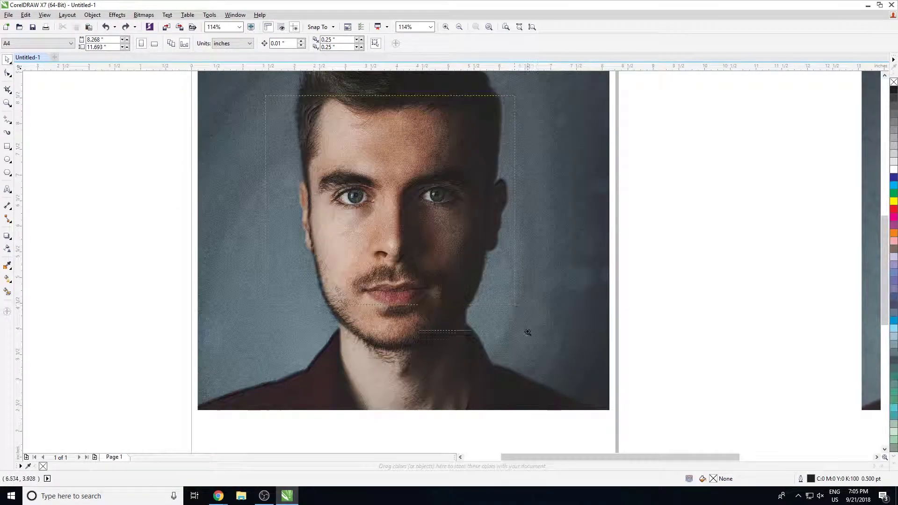
scroll(528, 332, up, 1)
scroll(541, 281, up, 1)
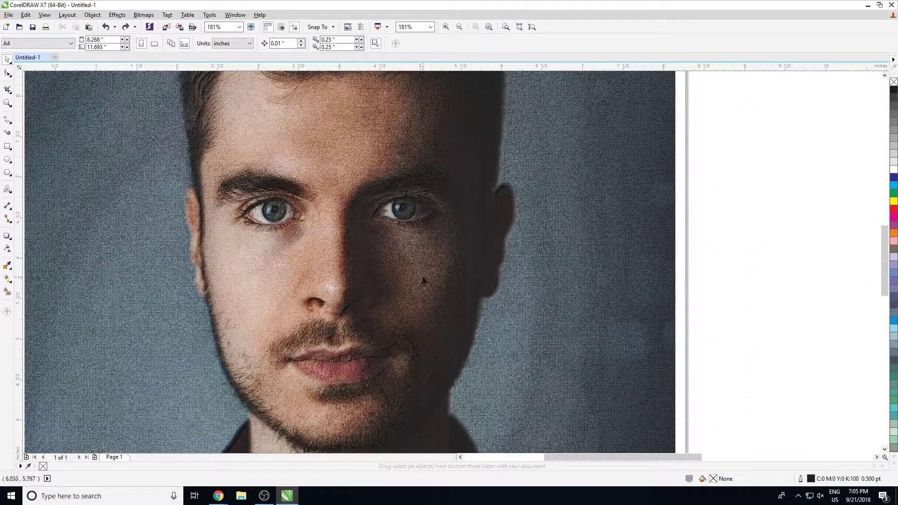
Step: Fade the Overlay transparency with a horizontal linear gradient across the face, extended further right
click(8, 248)
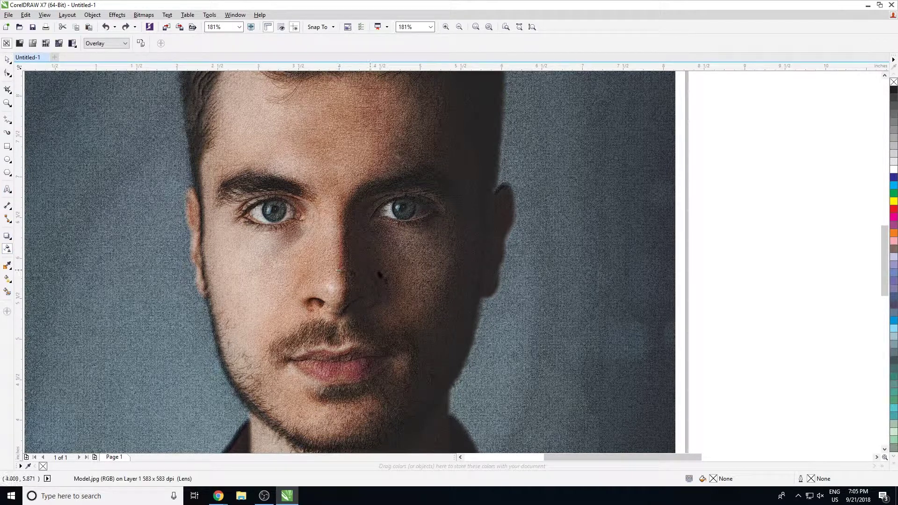
drag(338, 268, 463, 268)
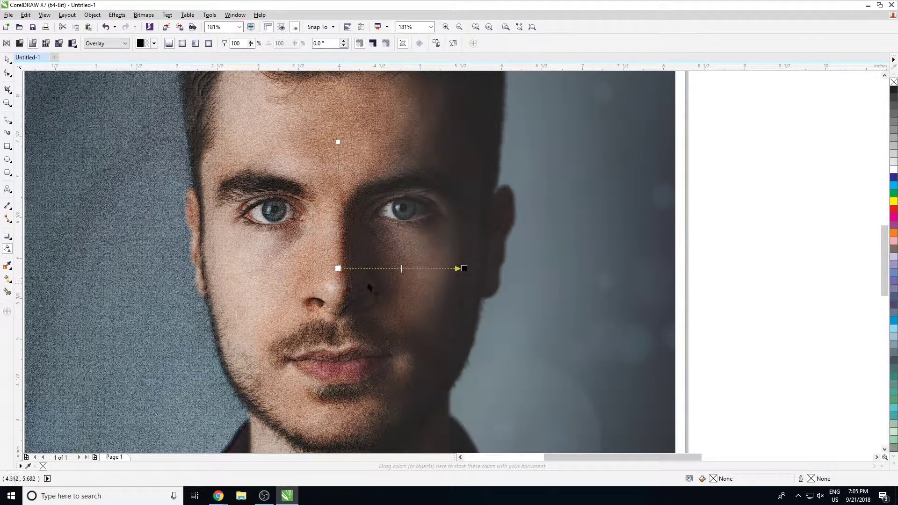
drag(371, 291, 223, 291)
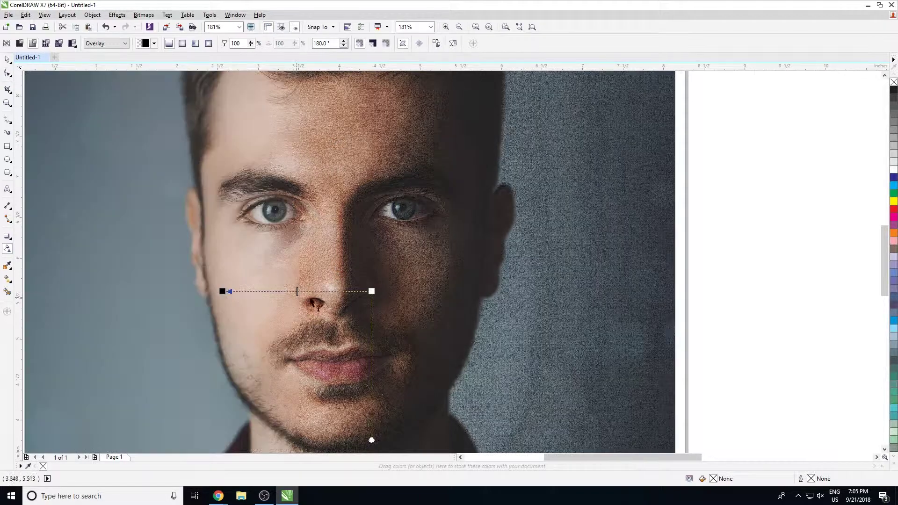
drag(371, 291, 468, 292)
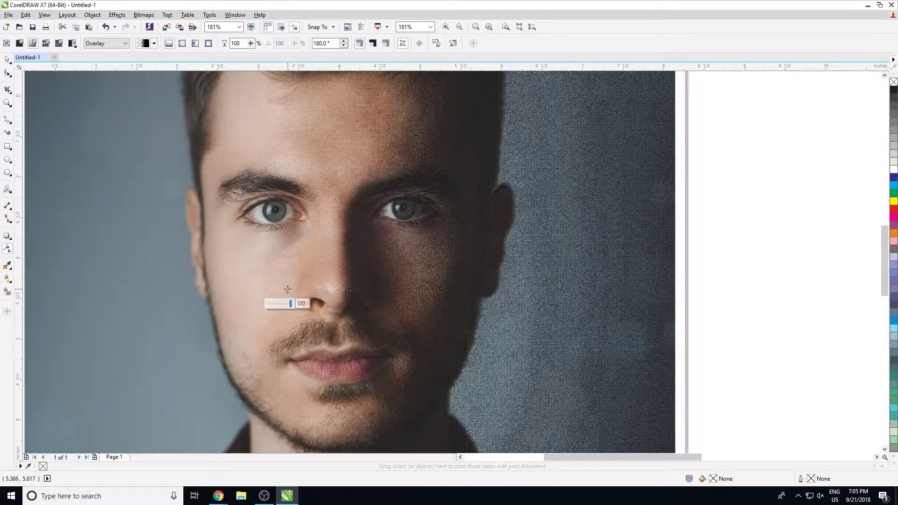
key(space)
click(747, 291)
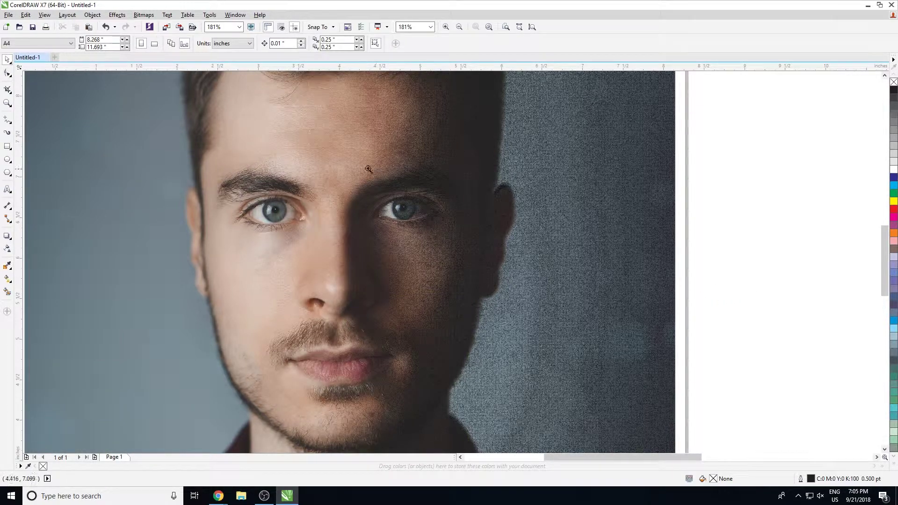
scroll(321, 241, up, 2)
scroll(531, 230, up, 1)
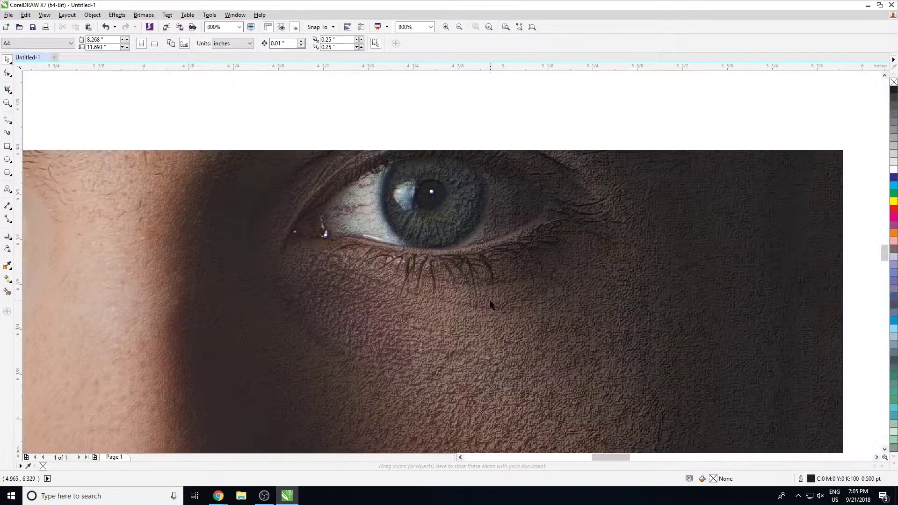
scroll(412, 330, down, 3)
scroll(412, 330, down, 2)
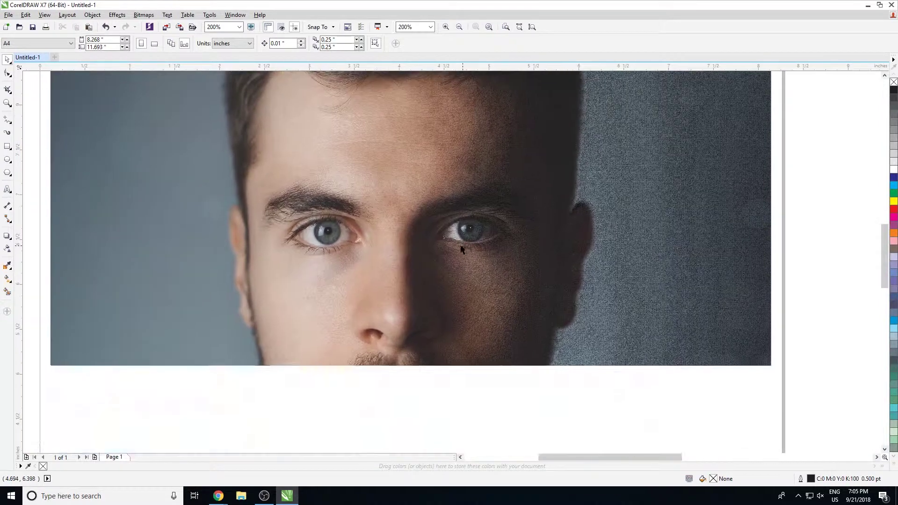
scroll(436, 255, up, 2)
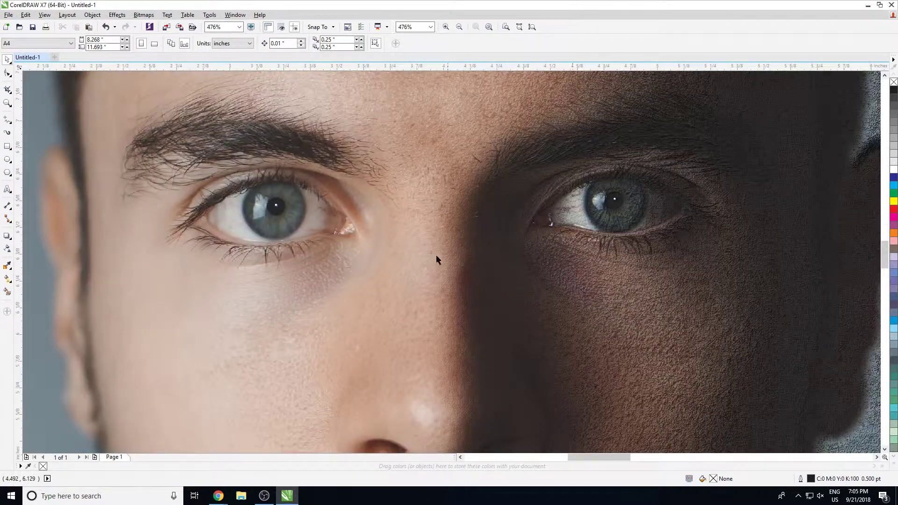
scroll(414, 245, down, 1)
scroll(414, 245, down, 2)
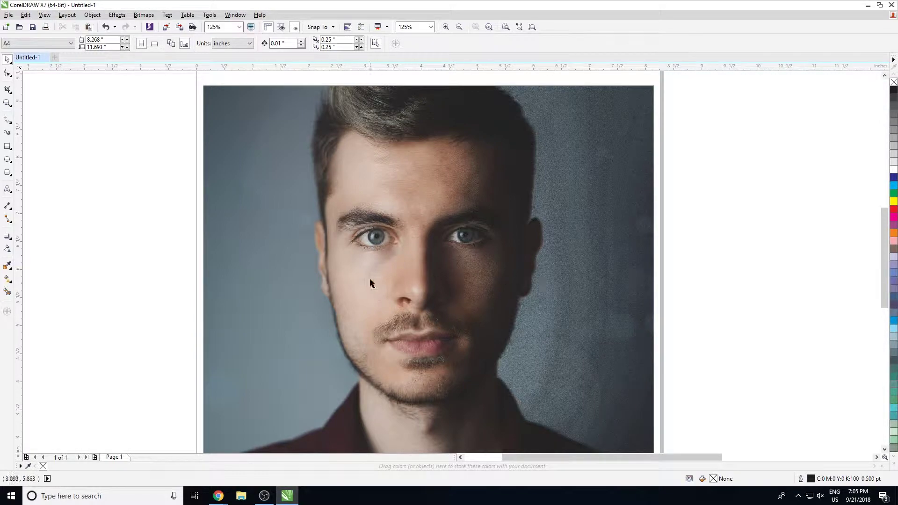
mouse_move(218, 496)
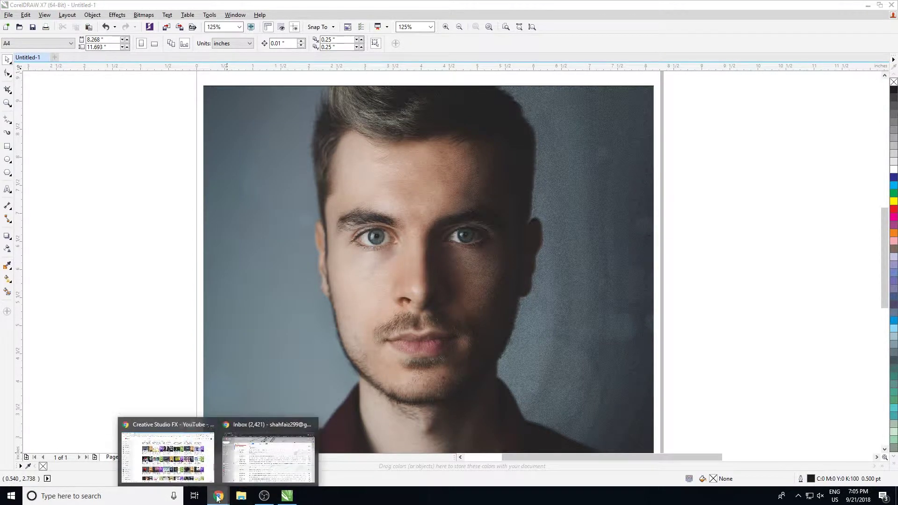
click(166, 449)
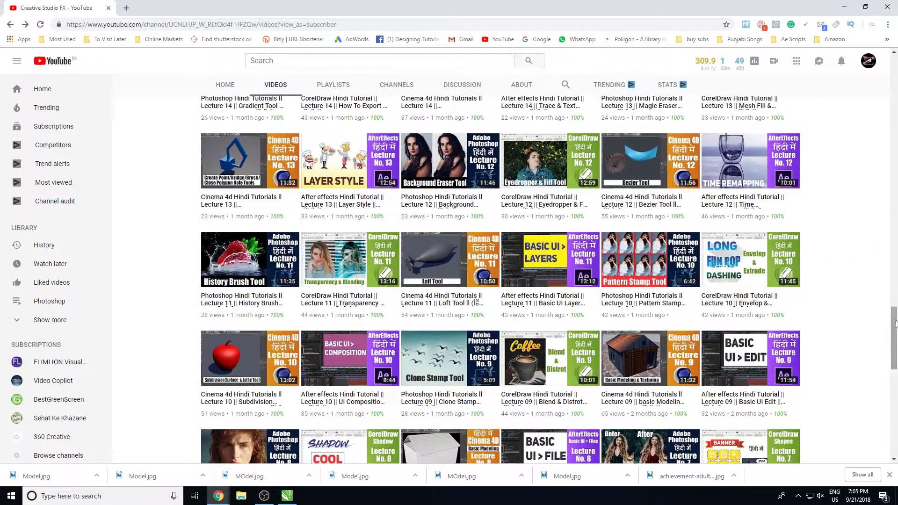
mouse_move(893, 319)
mouse_down()
mouse_move(889, 107)
mouse_move(895, 151)
mouse_up()
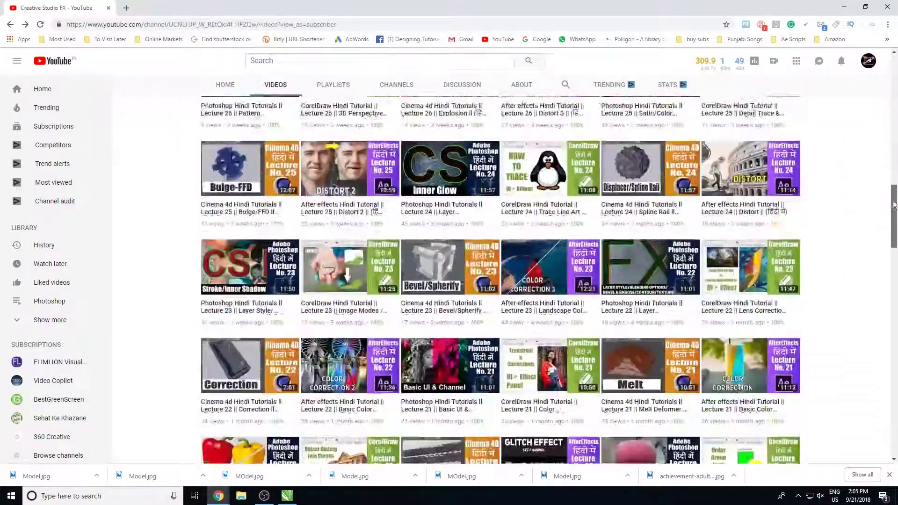
drag(894, 151, 894, 211)
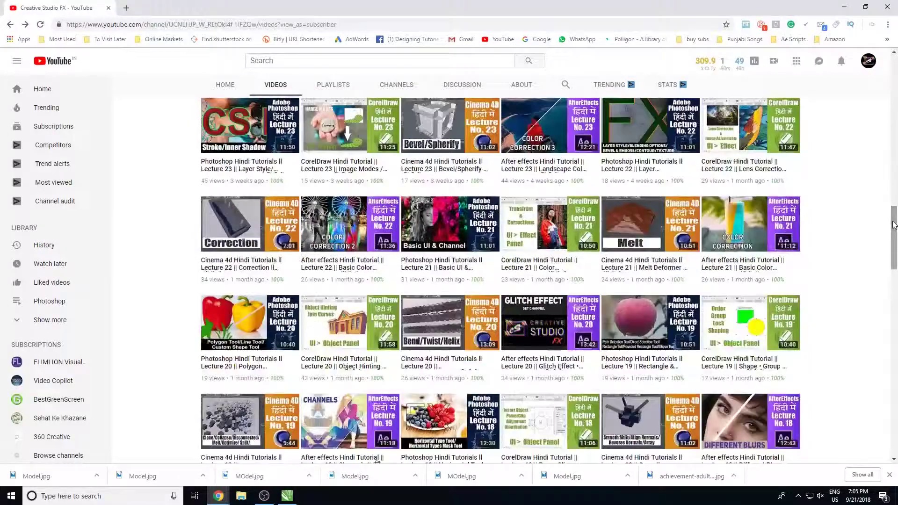